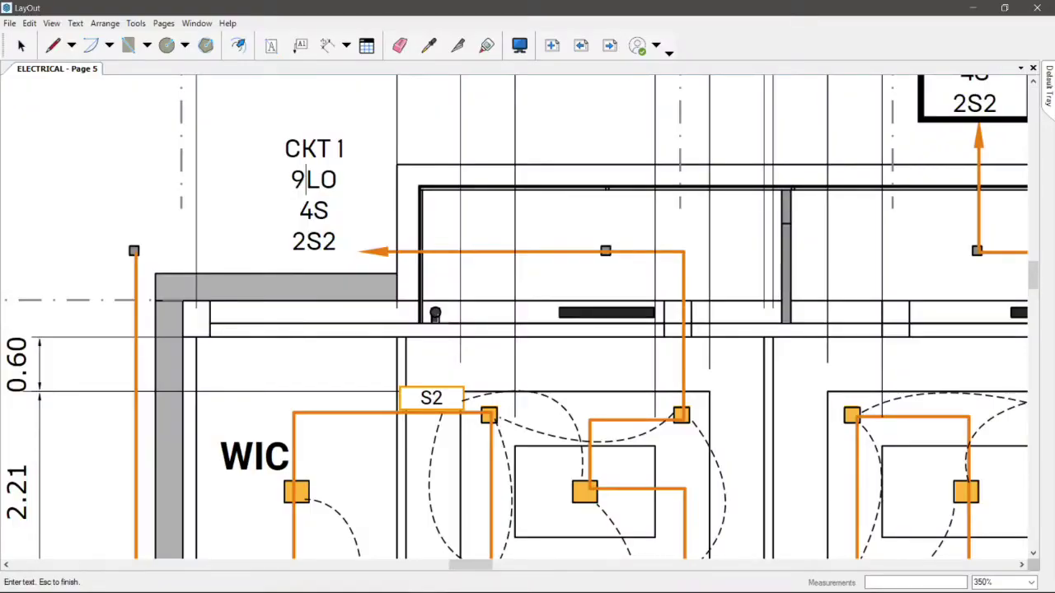
Finish editing the CKT 1 label text and change the lighting outlet line of the CKT 2 label to 9LO.
key("Escape")
scroll(290, 252, "down", 3)
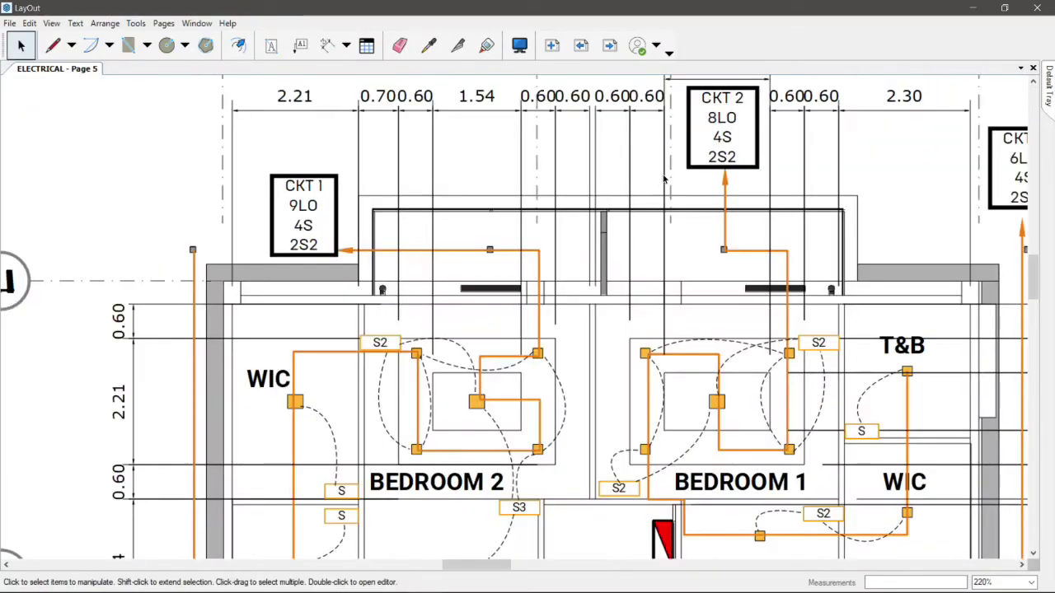
middle_click_drag(714, 173, 640, 167)
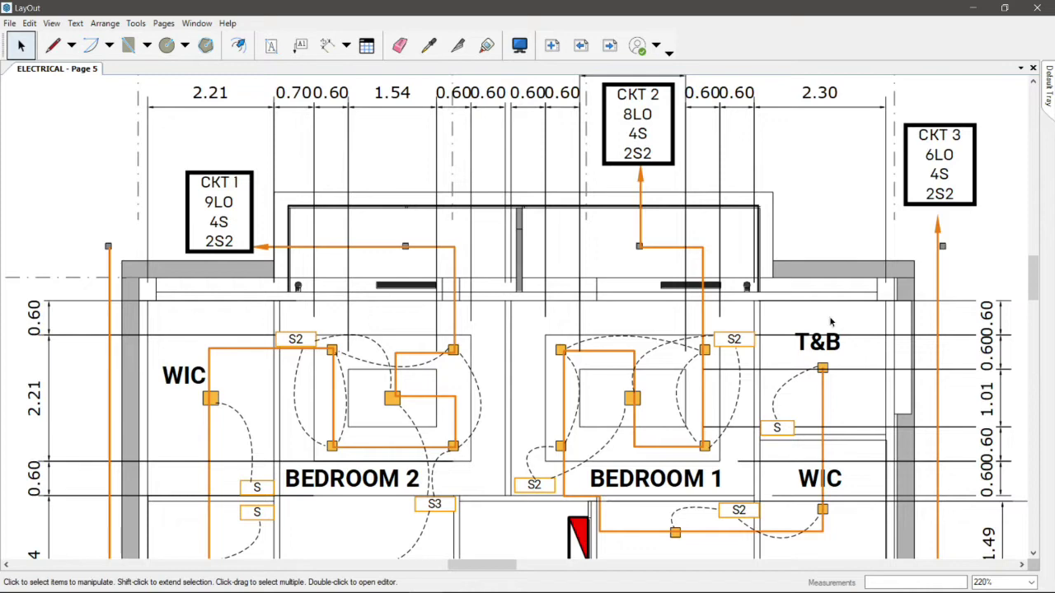
left_click(651, 117)
double_click(639, 116)
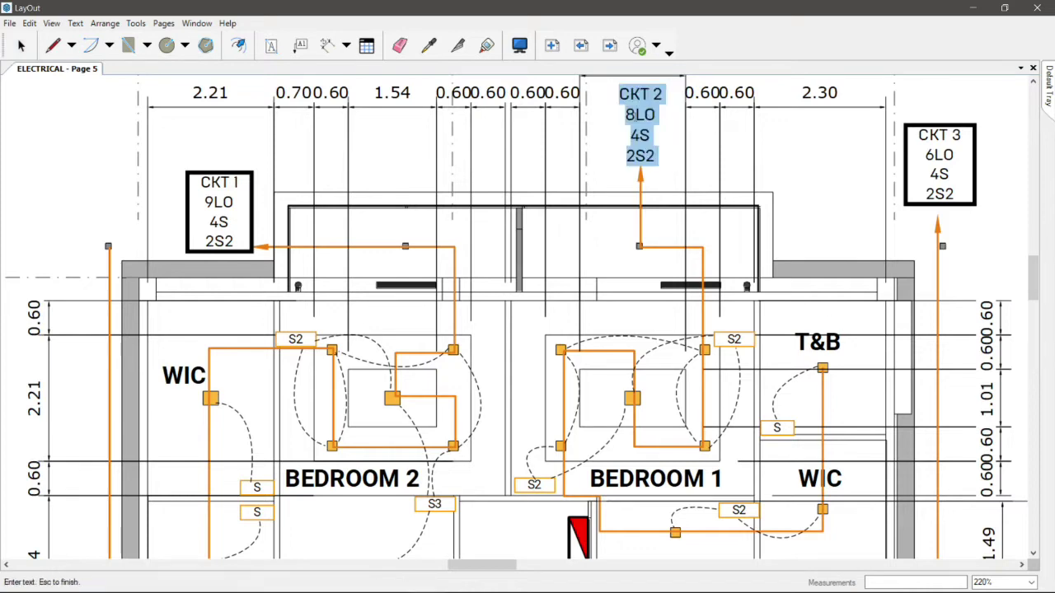
left_click(641, 115)
key("BackSpace")
type("9")
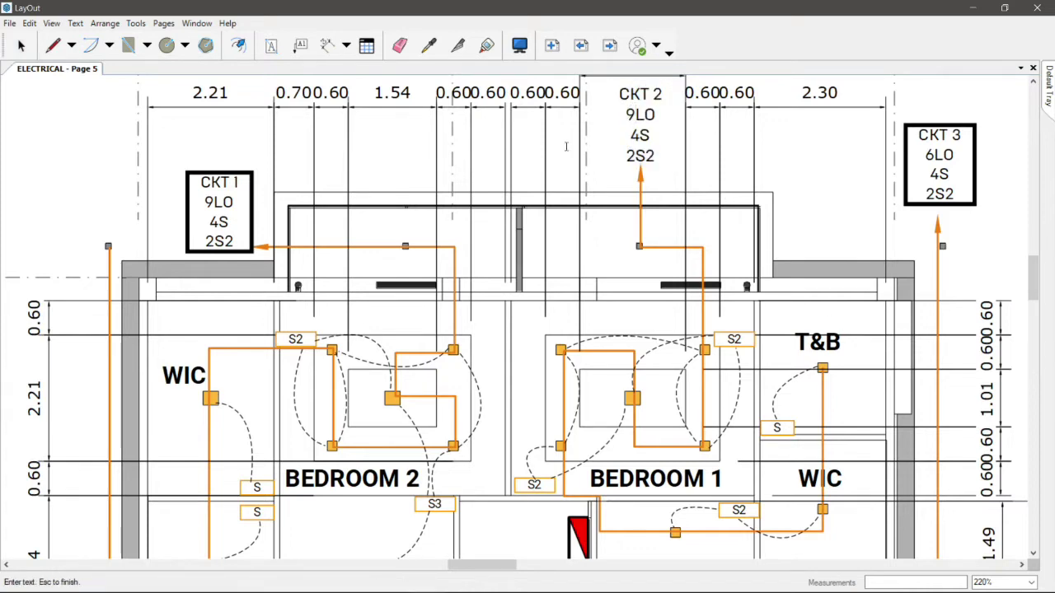
left_click(287, 129)
Check the switches on circuit 1 around Bedroom 2 and revise the CKT 1 label's switch lines to 2S, 1S2 and 1S3.
scroll(231, 127, "down", 2)
scroll(225, 198, "up", 2)
middle_click_drag(225, 201, 286, 225)
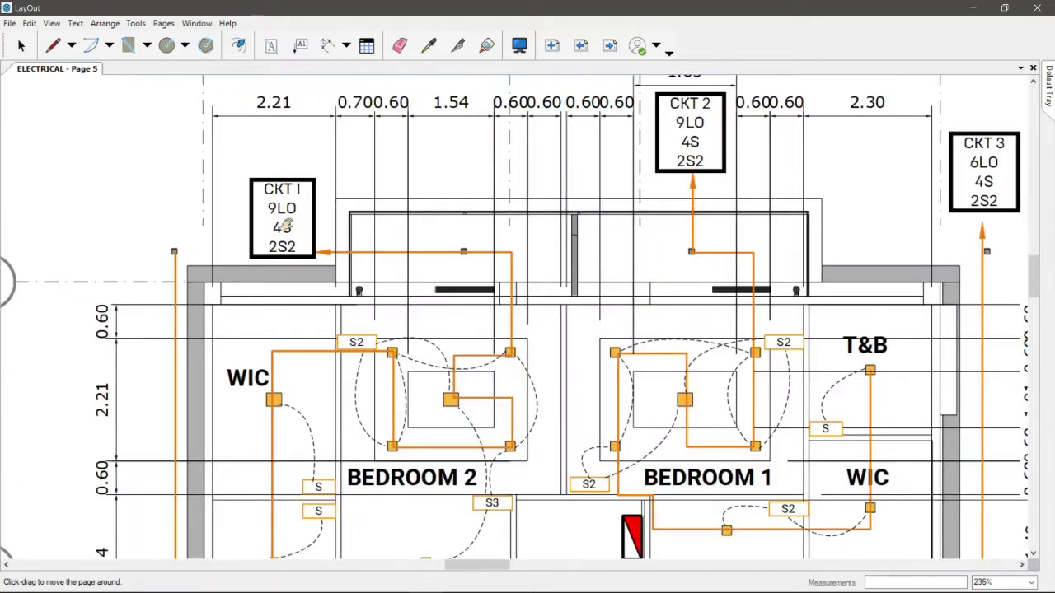
scroll(282, 226, "up", 2)
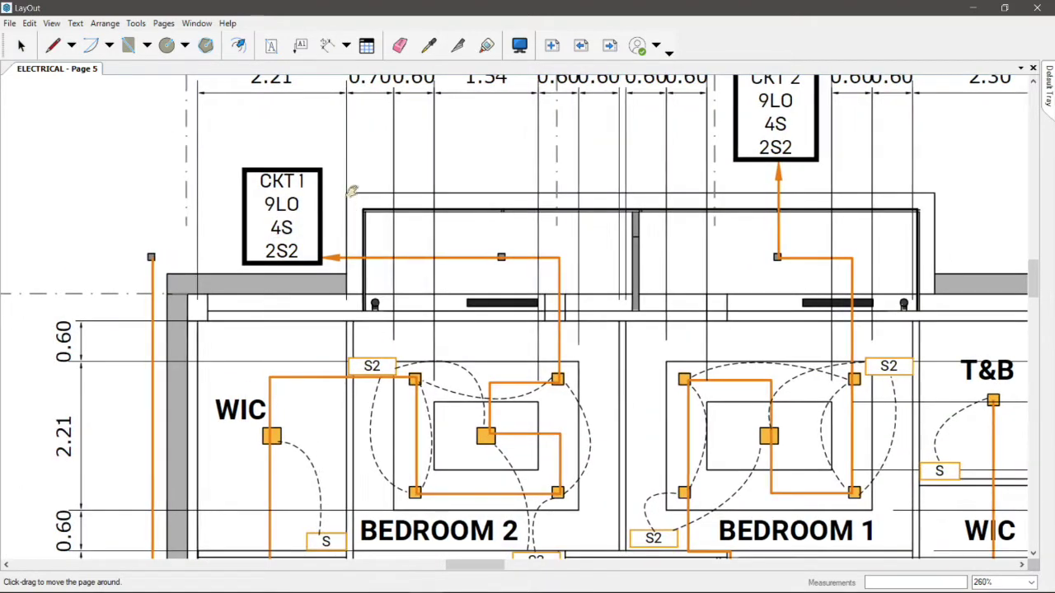
middle_click_drag(337, 235, 355, 192)
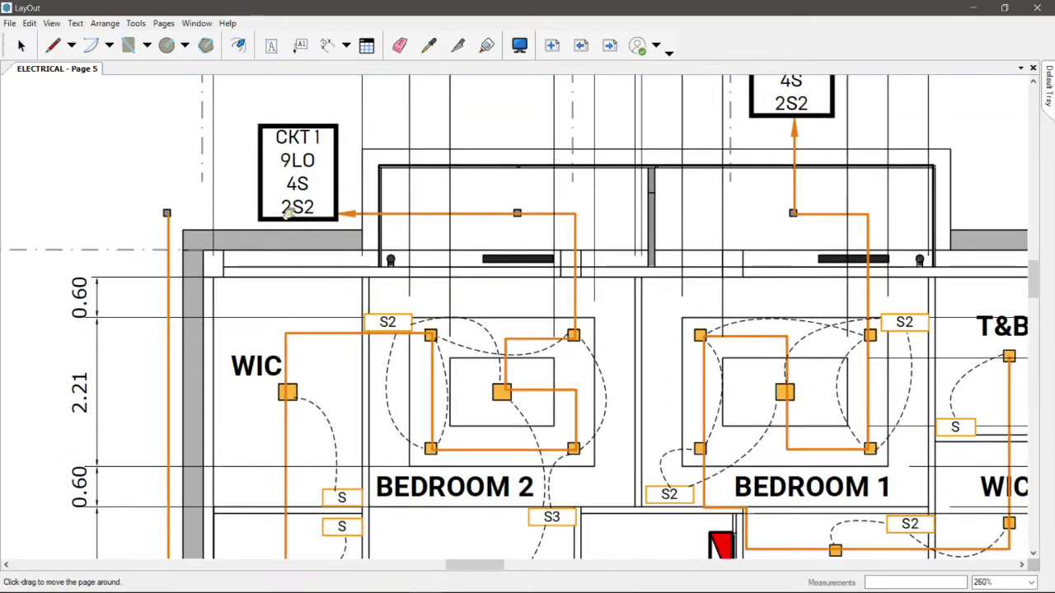
left_click_drag(406, 322, 401, 304)
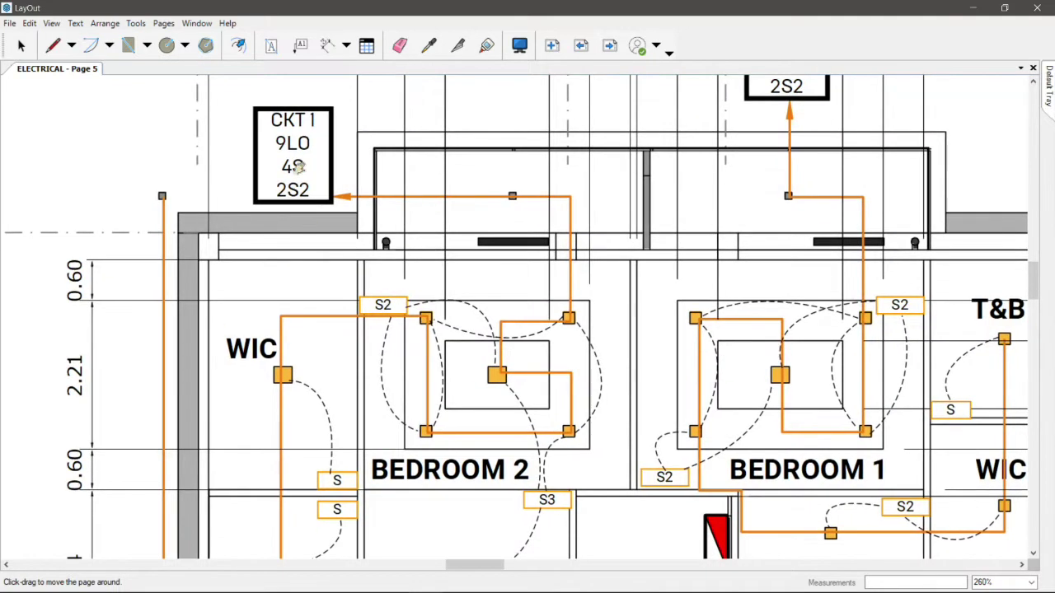
left_click_drag(304, 169, 295, 101)
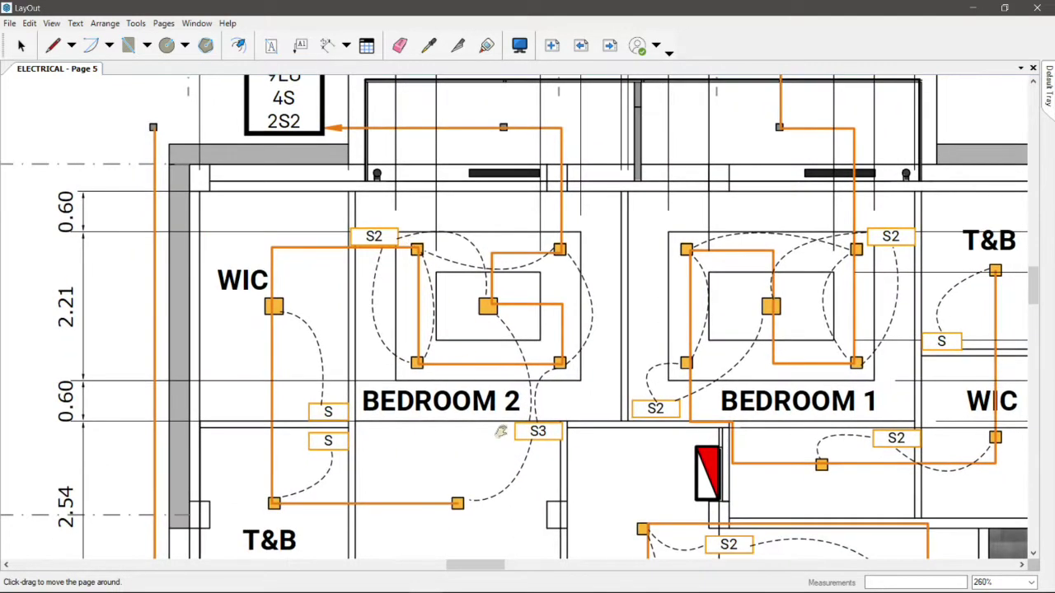
mouse_move(330, 408)
middle_mouse_down()
mouse_move(328, 305)
mouse_move(317, 447)
middle_mouse_up()
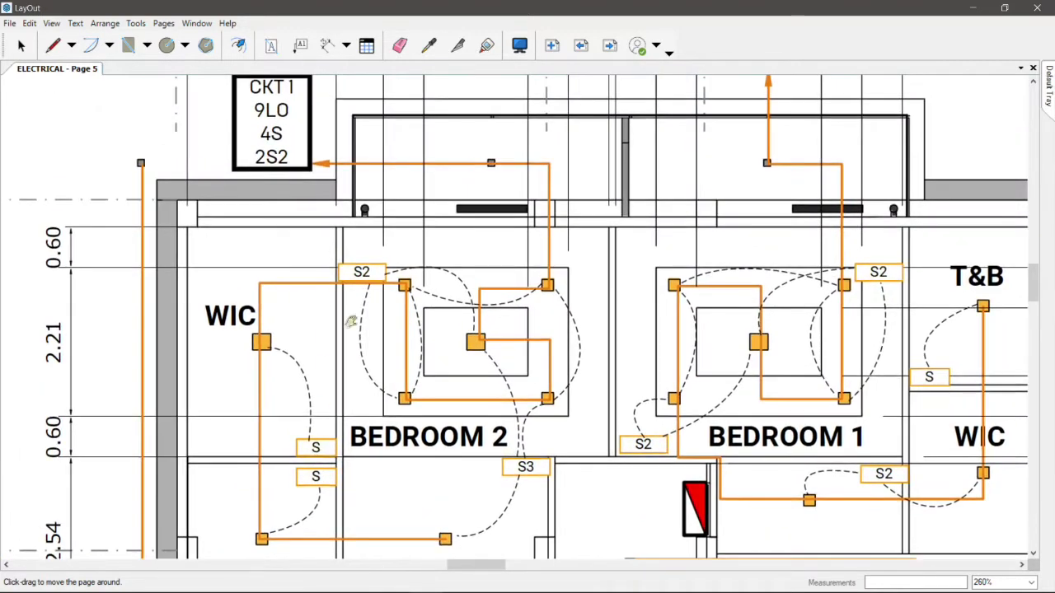
middle_click_drag(284, 163, 296, 191)
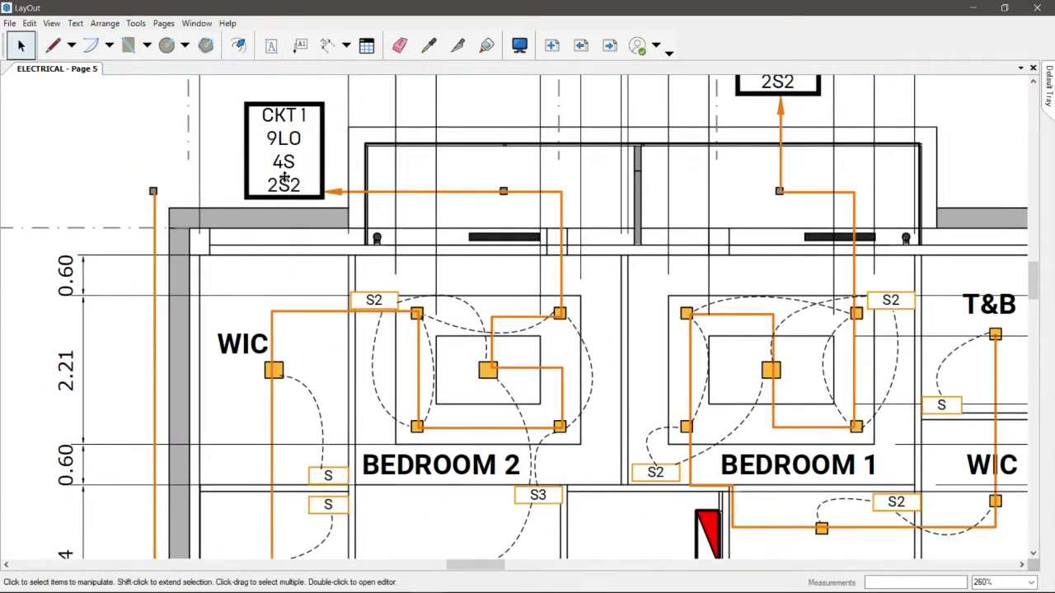
double_click(285, 177)
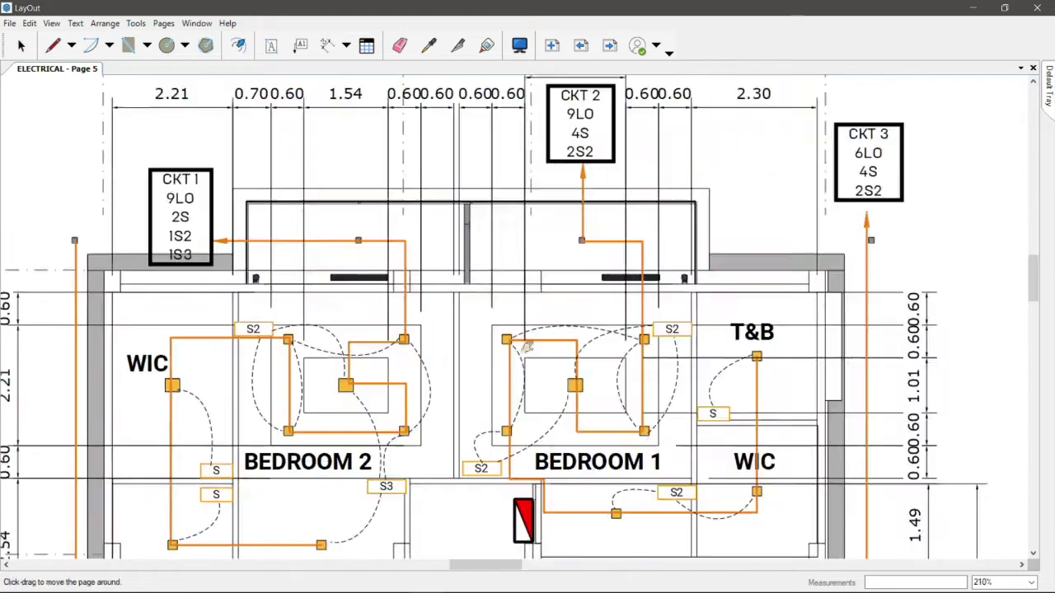
Check the switches on circuit 2 around Bedroom 1 and change the CKT 2 label's switch lines to 1S and 3S2.
middle_click_drag(590, 210, 474, 206)
scroll(456, 132, "up", 1)
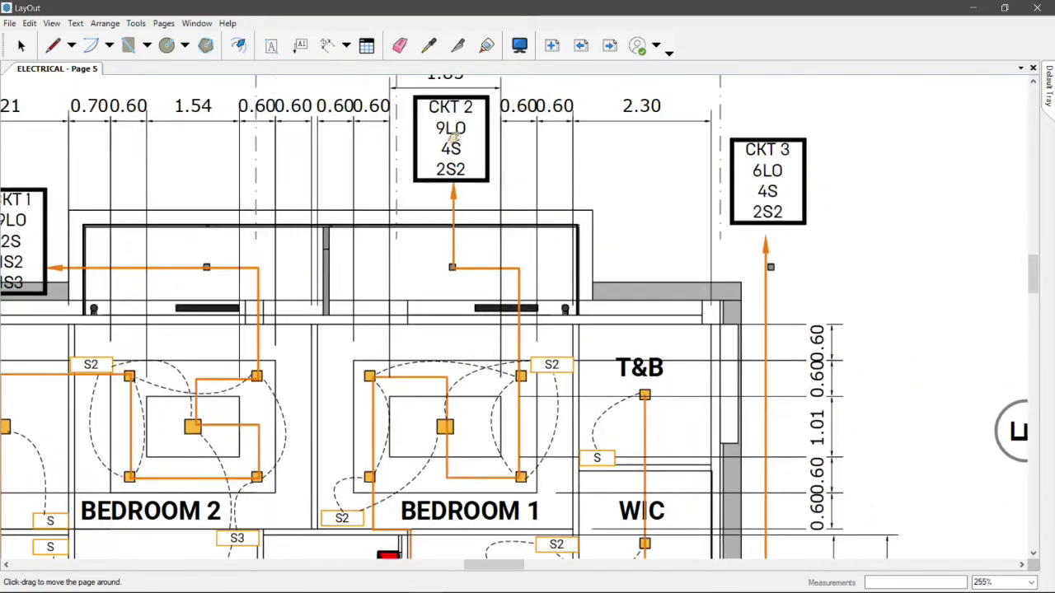
left_click(458, 130)
scroll(462, 132, "up", 2)
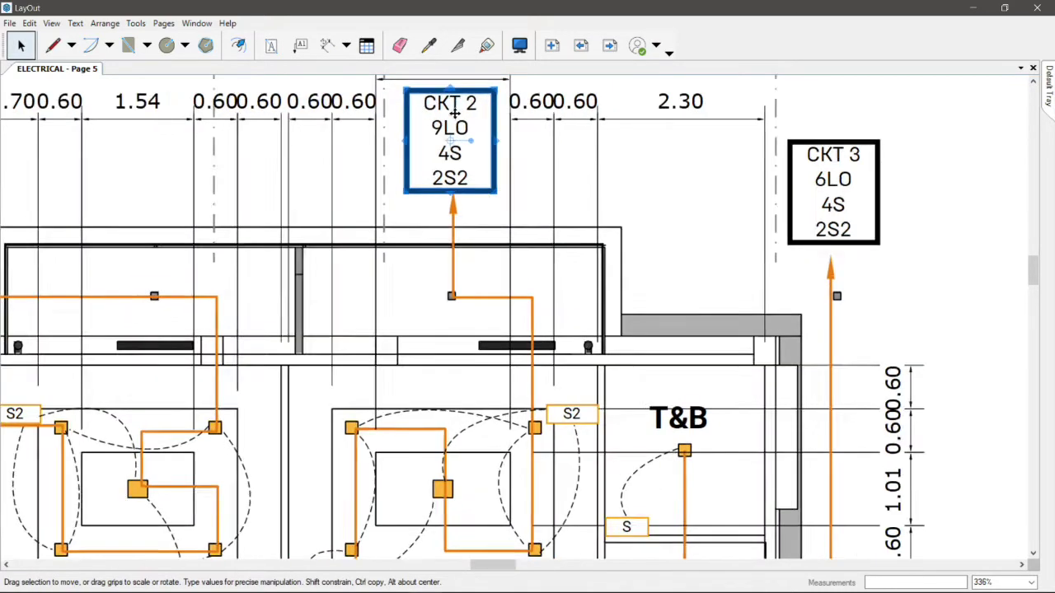
scroll(446, 134, "down", 3)
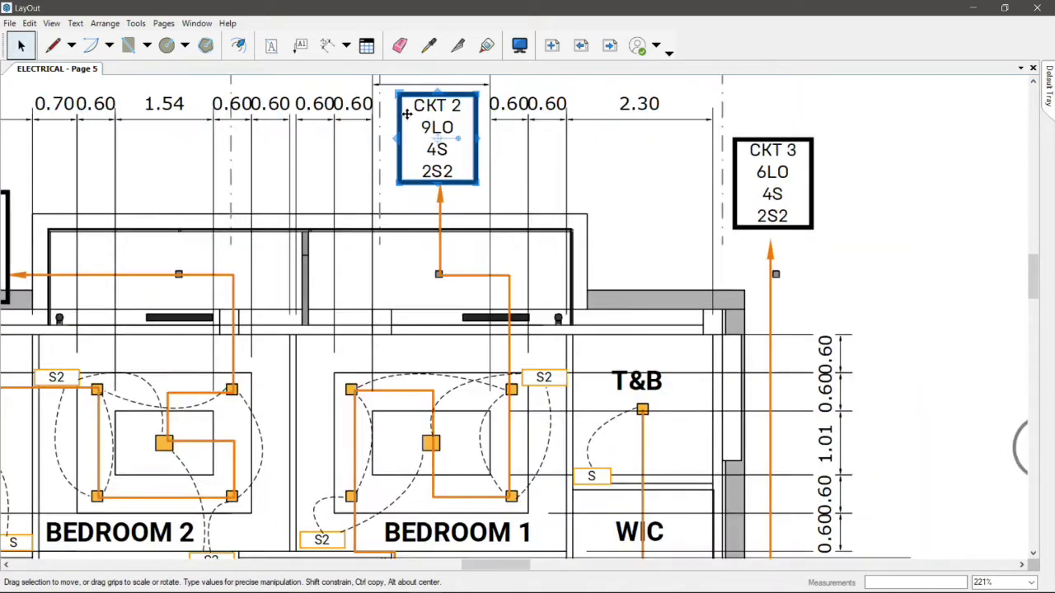
key("h")
left_click_drag(524, 403, 536, 360)
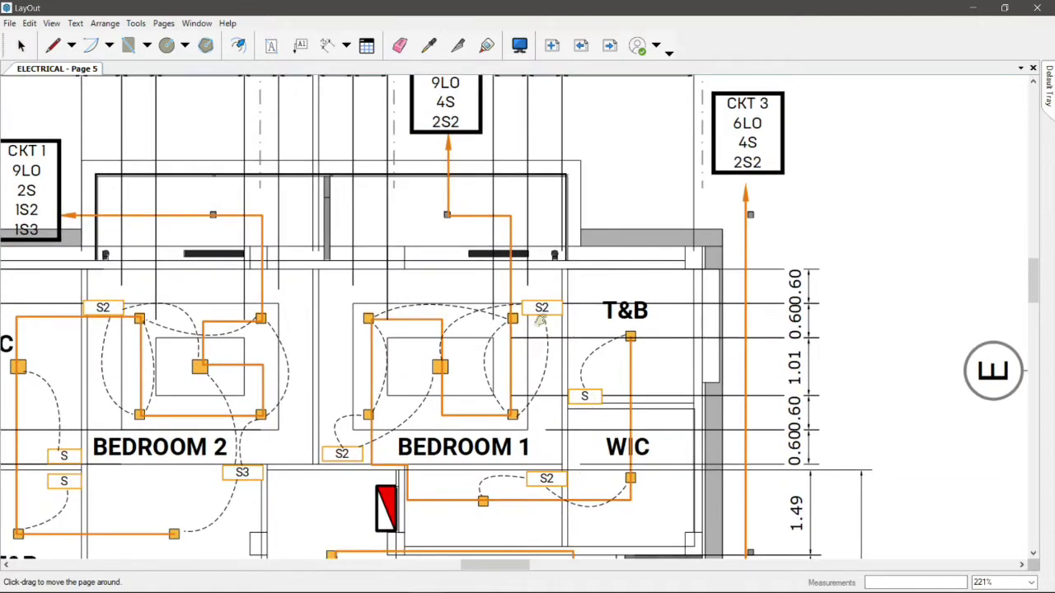
left_click_drag(544, 183, 542, 232)
scroll(443, 140, "up", 3)
key("space")
double_click(440, 141)
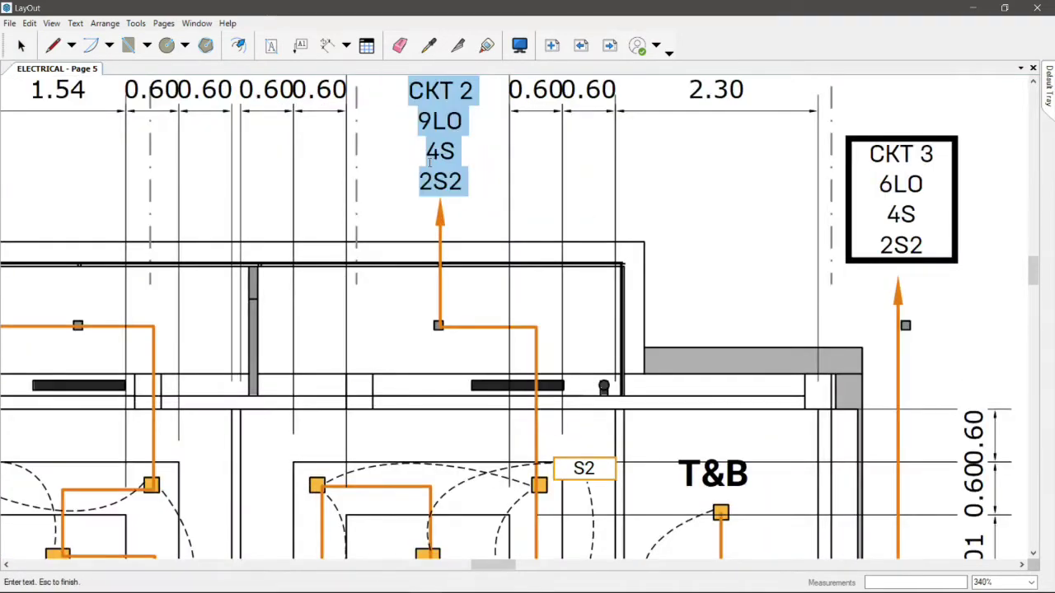
left_click(430, 162)
left_click_drag(437, 159, 418, 187)
type("1S")
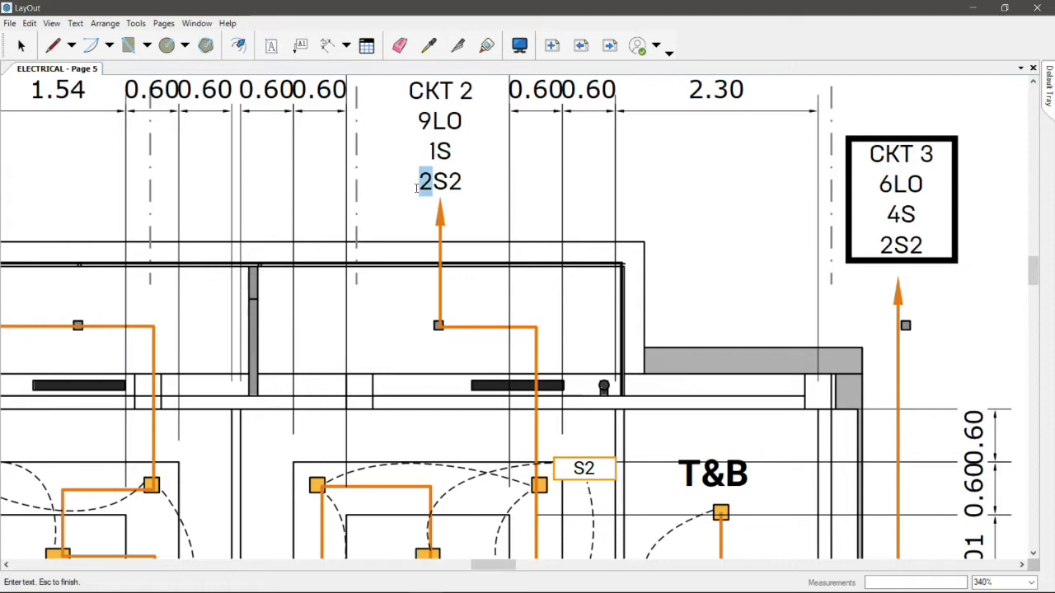
type("3")
left_click(652, 214)
Inspect the remaining lighting circuits and labels around the bedrooms, corridor and terrace.
scroll(450, 145, "down", 5)
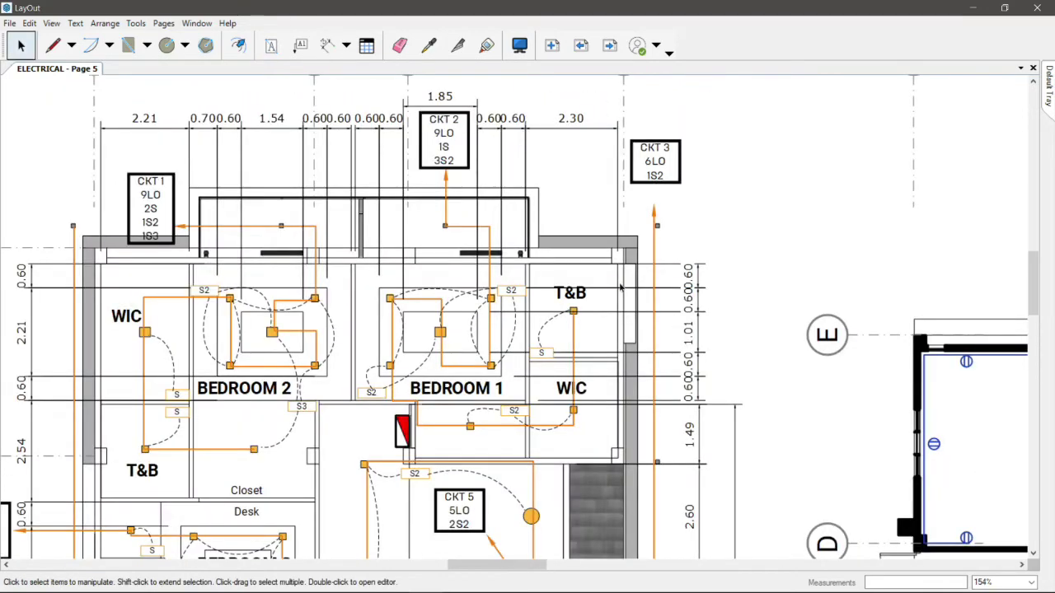
key("h")
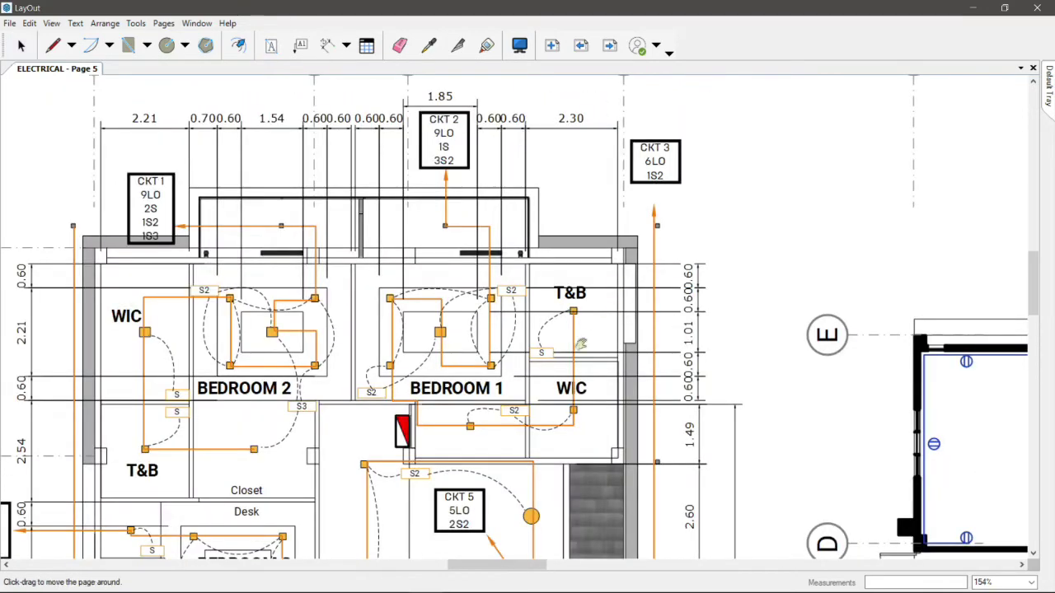
left_click_drag(581, 343, 661, 167)
scroll(602, 261, "down", 1)
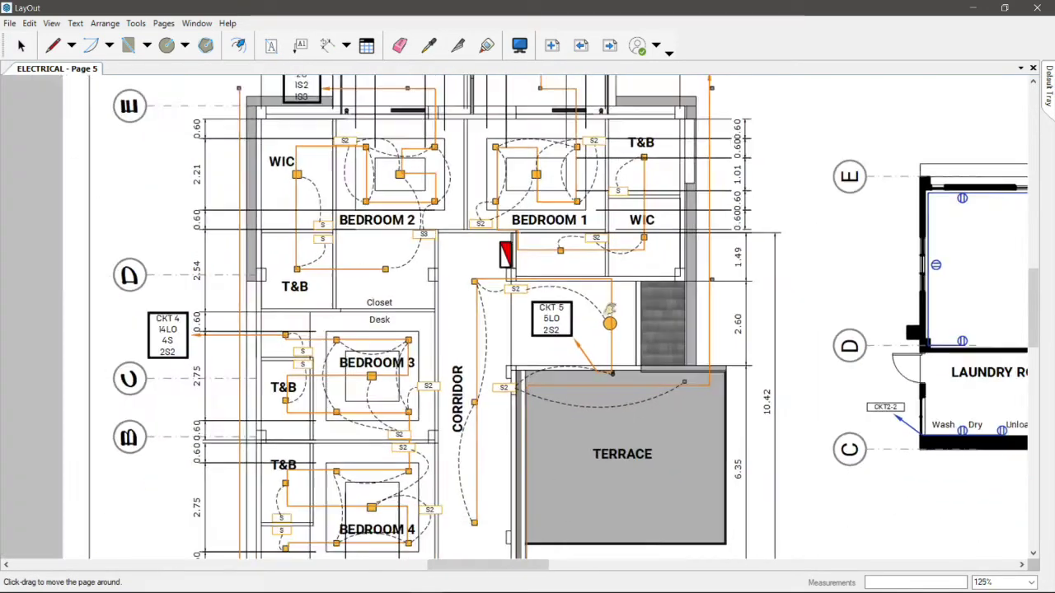
left_click_drag(602, 260, 631, 218)
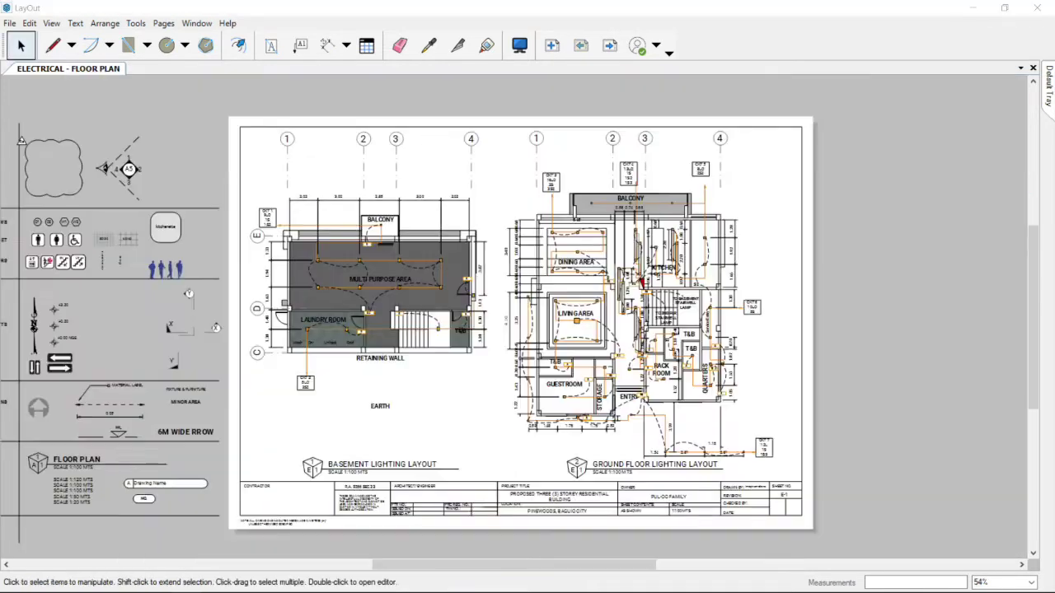
Examine the circuit routes and load labels on the basement and ground floor lighting layouts.
left_click(910, 364)
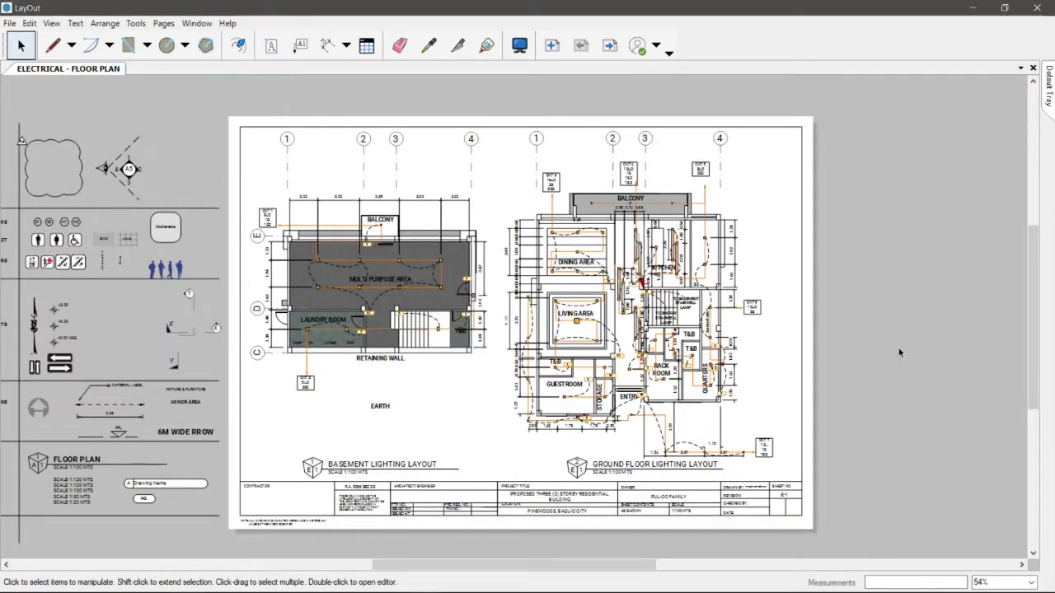
key("z")
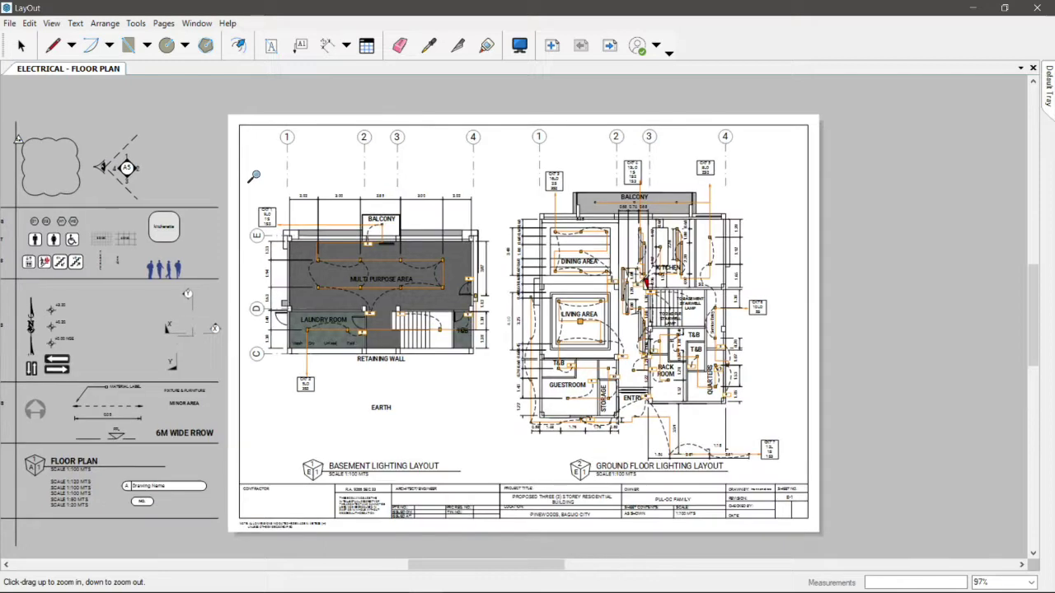
scroll(254, 176, "up", 3)
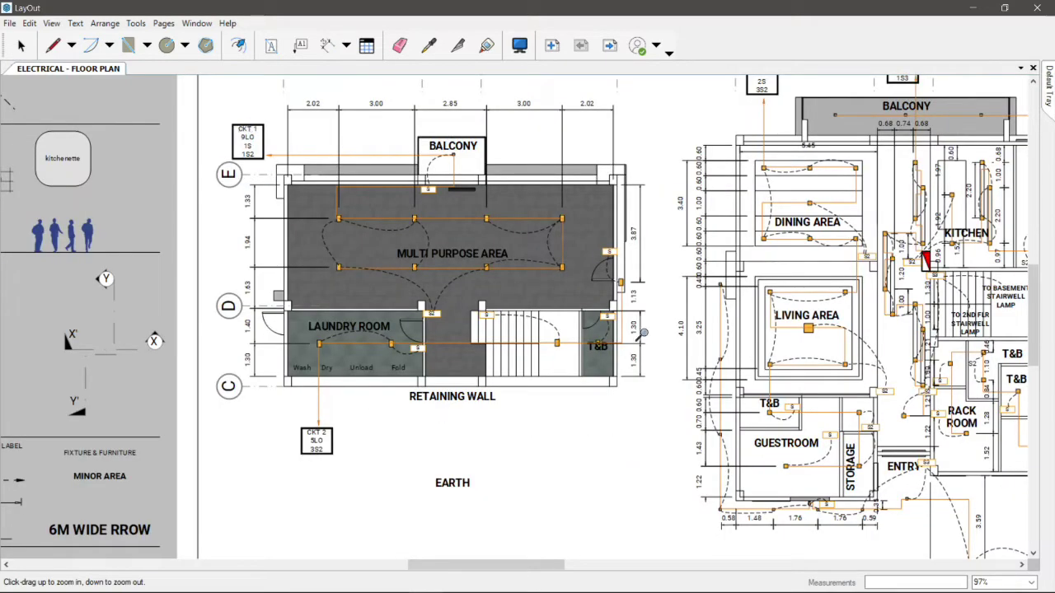
key("h")
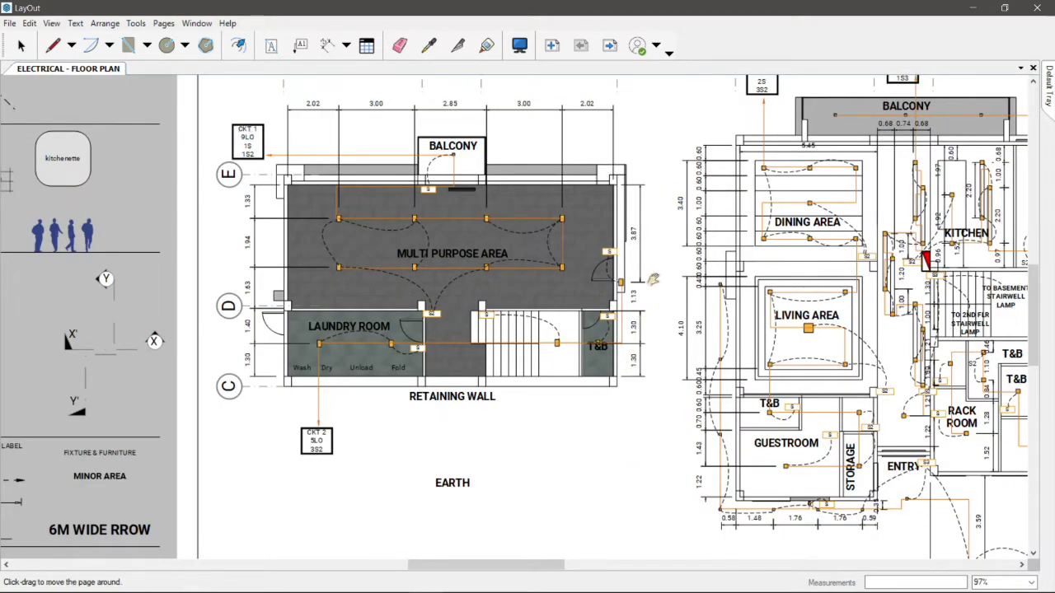
left_click_drag(615, 281, 540, 168)
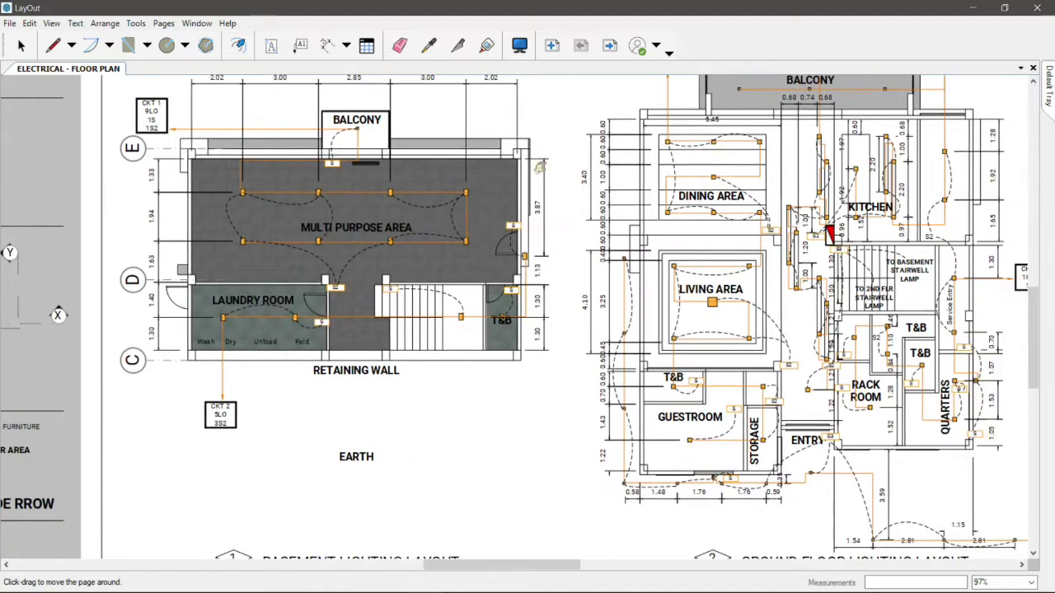
left_click_drag(432, 432, 424, 430)
left_click_drag(716, 277, 646, 401)
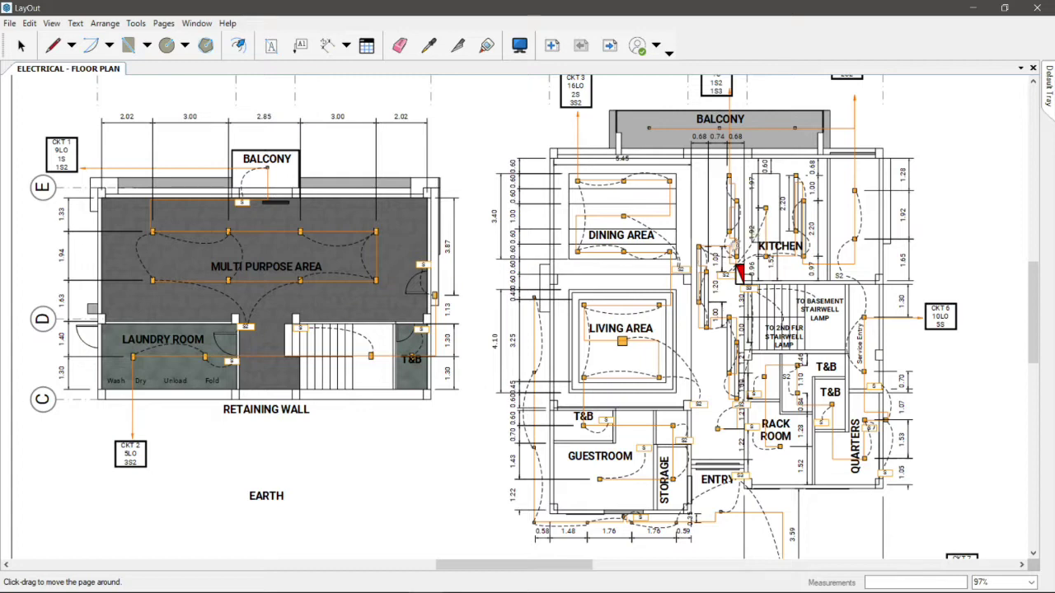
left_click_drag(735, 244, 659, 279)
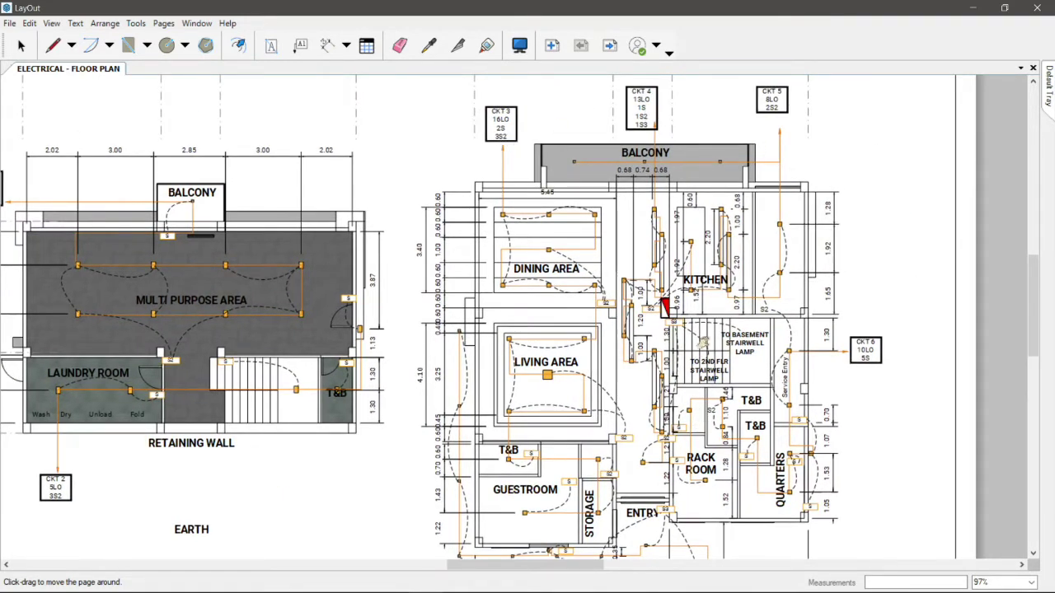
left_click_drag(703, 342, 706, 234)
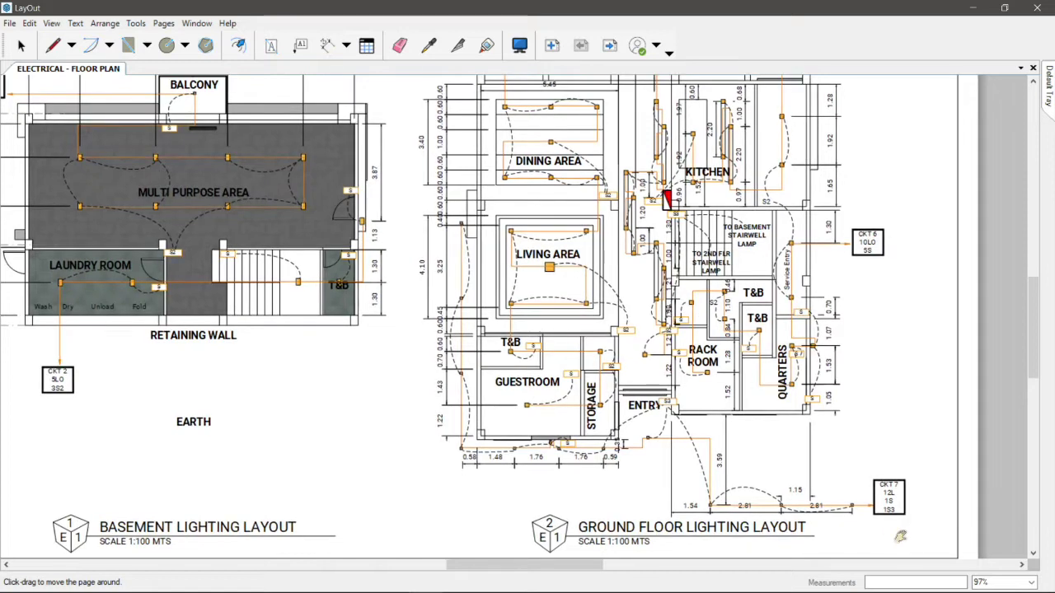
key("z")
left_click_drag(711, 357, 734, 429)
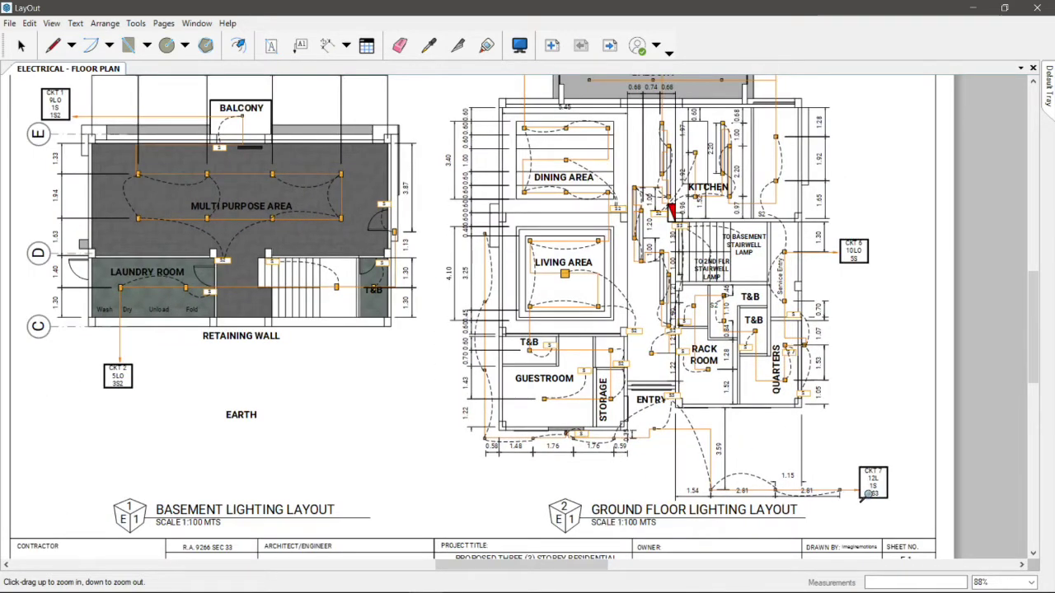
key("space")
key("h")
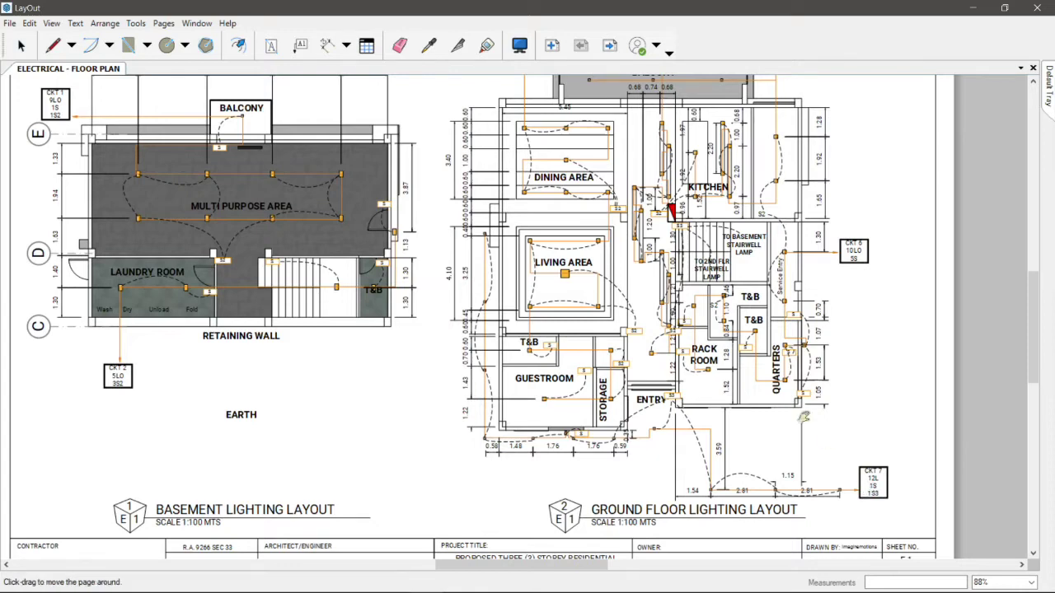
left_click_drag(612, 321, 613, 321)
left_click_drag(599, 222, 623, 268)
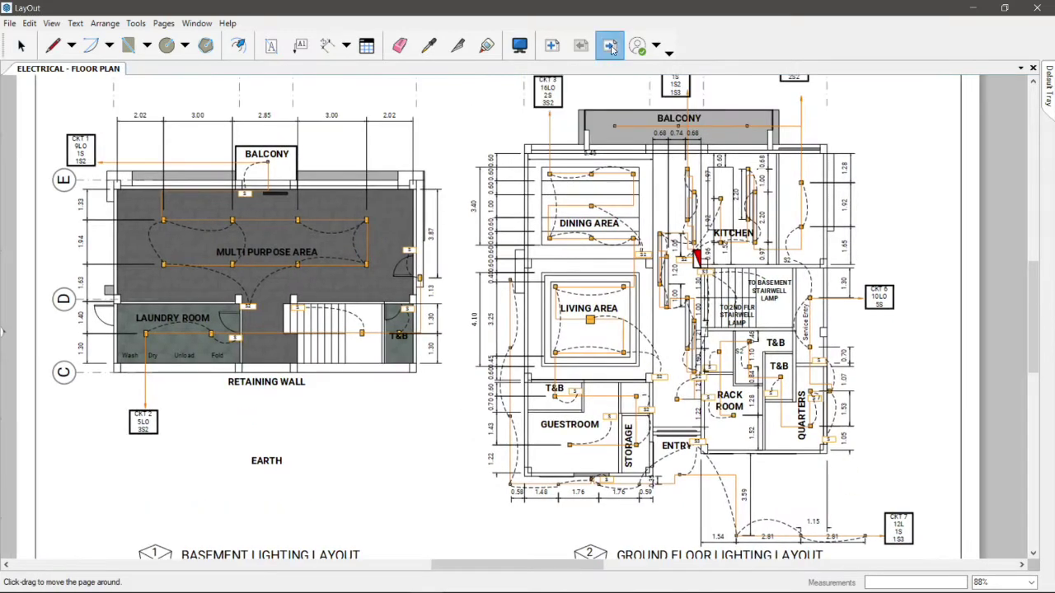
Go to the electrical power page and paste a panelboard label, worded PB2, beside the corridor panel below Bedroom 1.
left_click(610, 45)
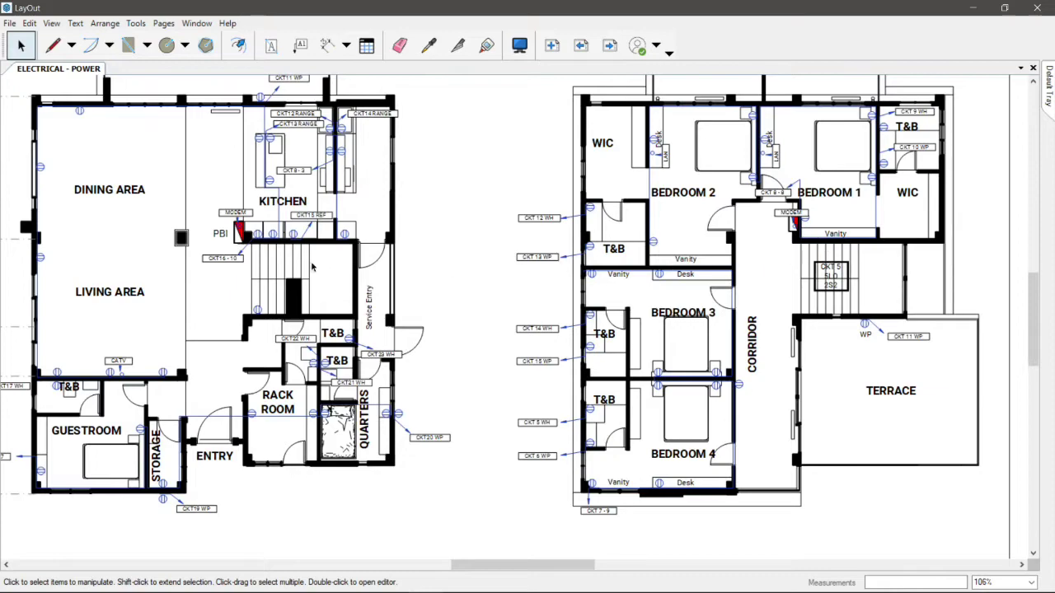
key("ctrl+v")
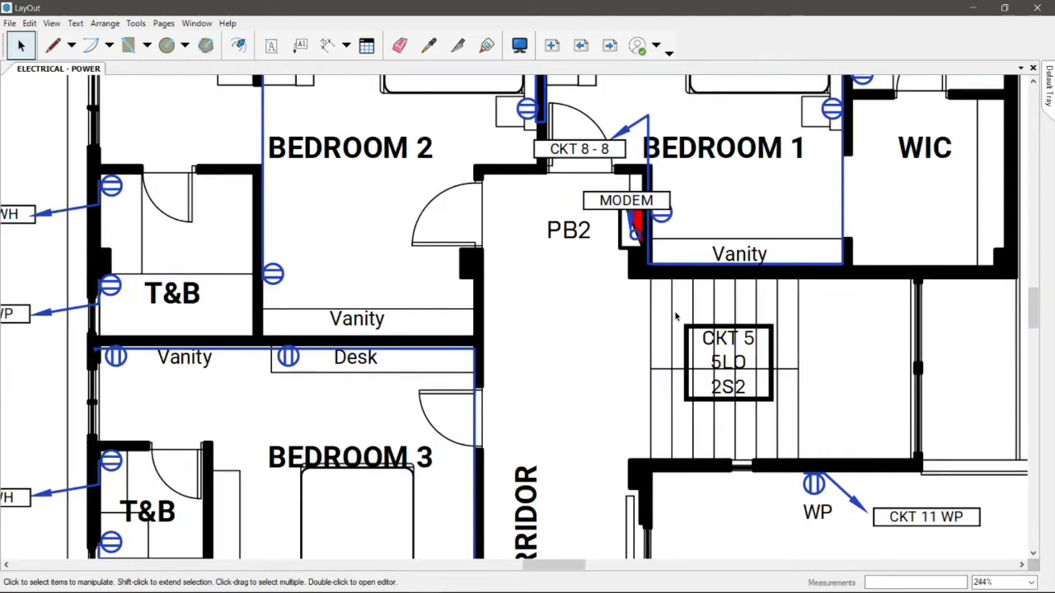
Copy the CKT 1 to CKT 5 labels from the second floor lighting layout and paste them onto the panel board diagrams page.
scroll(761, 246, "down", 4)
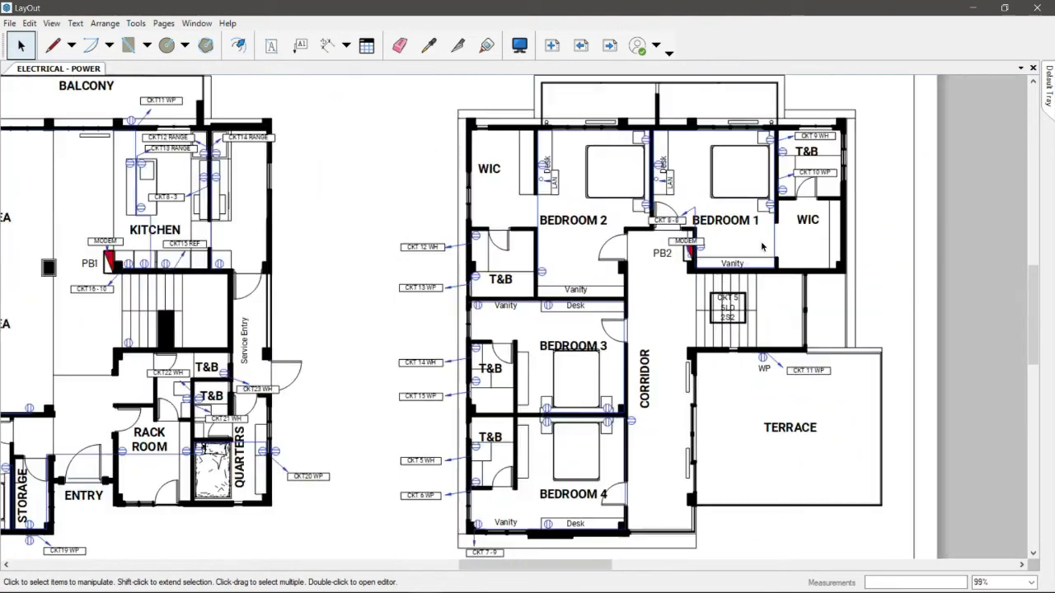
scroll(762, 246, "down", 1)
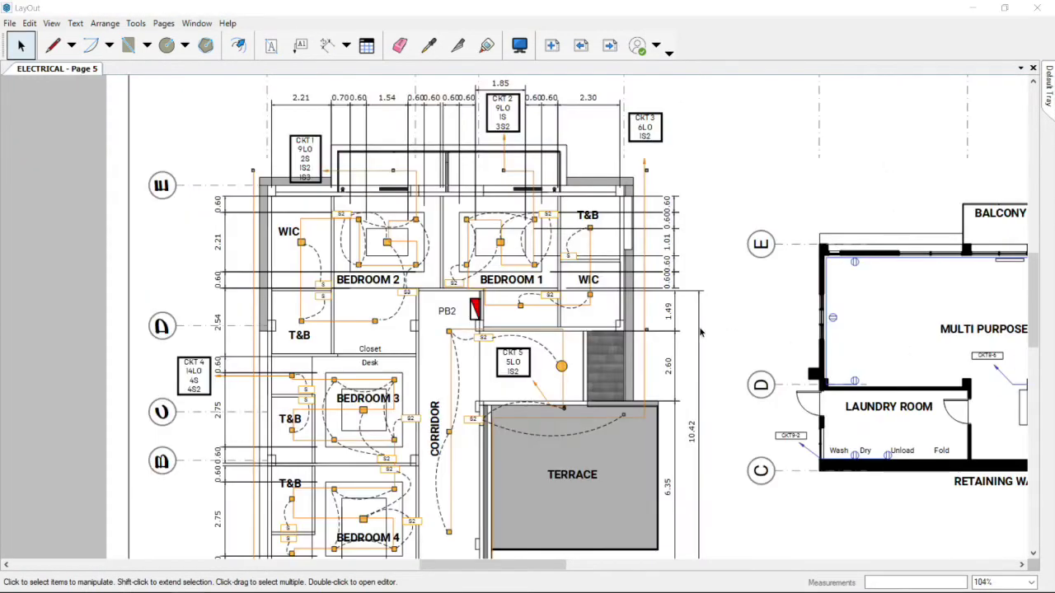
left_click(317, 159)
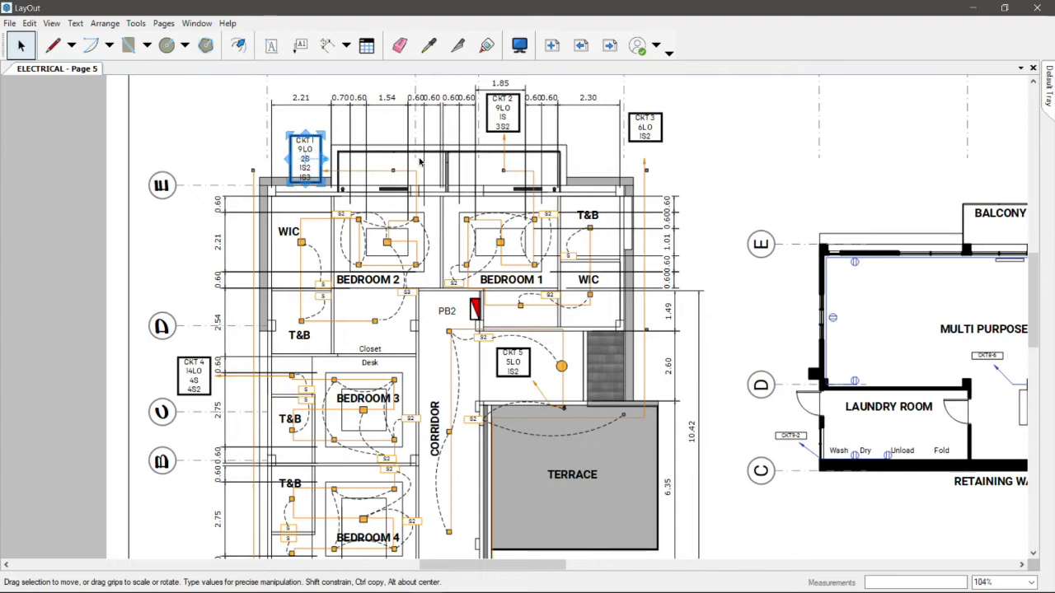
left_click(503, 106, "shift")
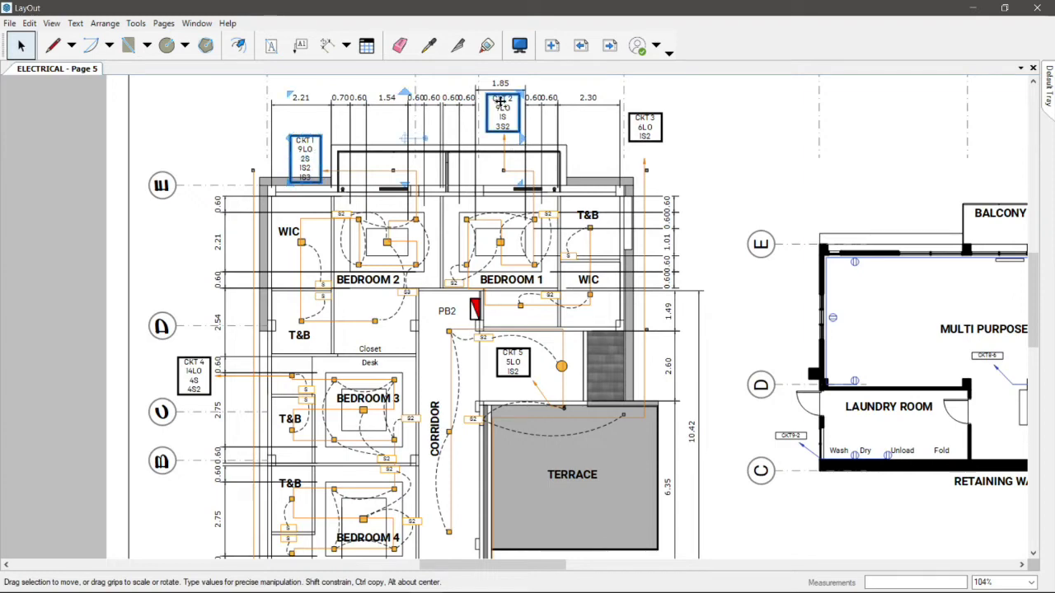
left_click(646, 126, "shift")
left_click(194, 371, "shift")
scroll(451, 360, "down", 3)
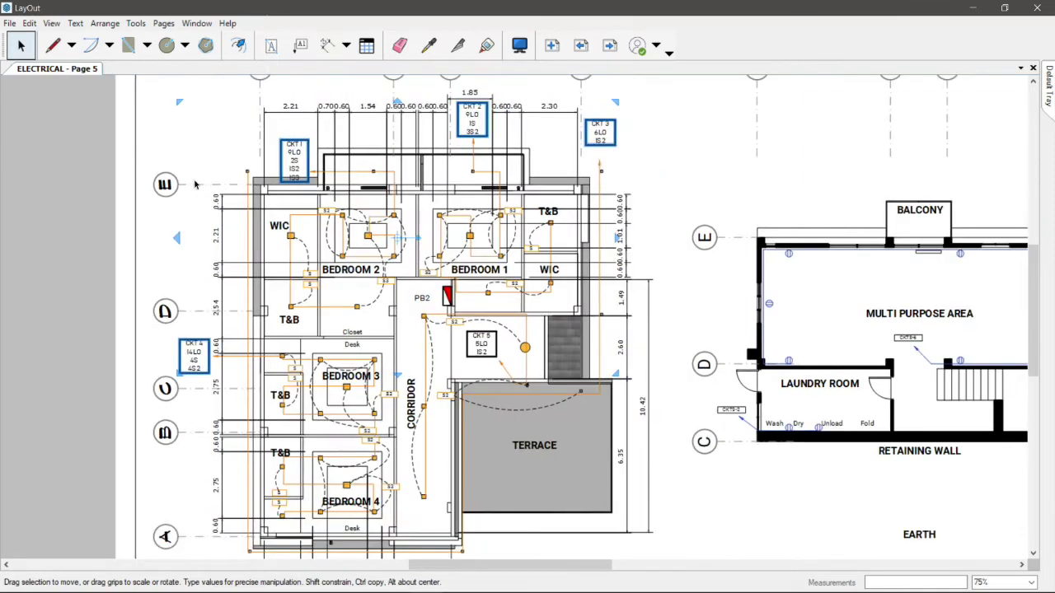
left_click(426, 311, "shift")
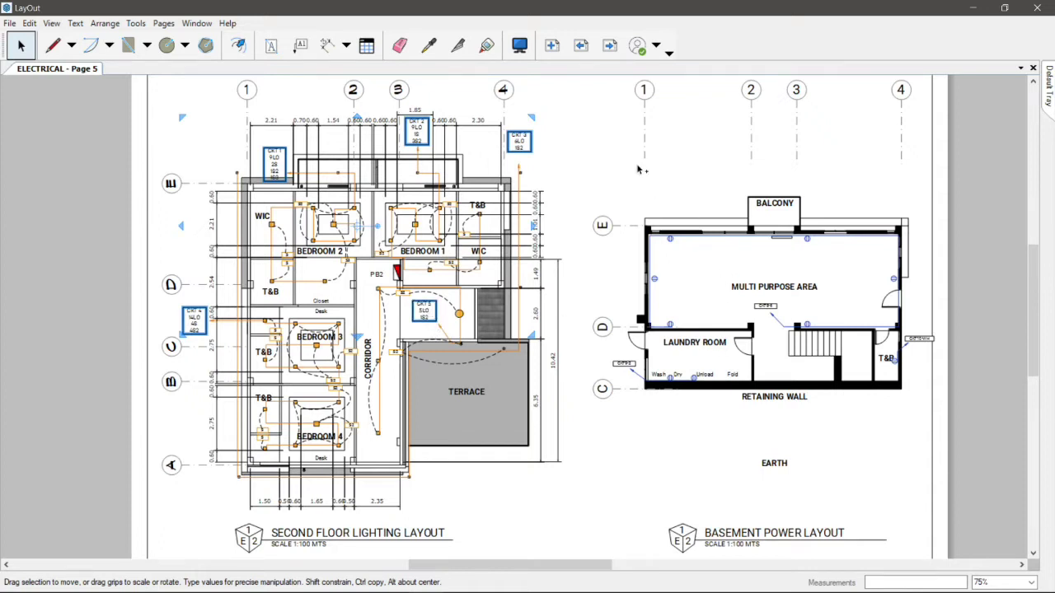
left_click(609, 46)
left_click(609, 46)
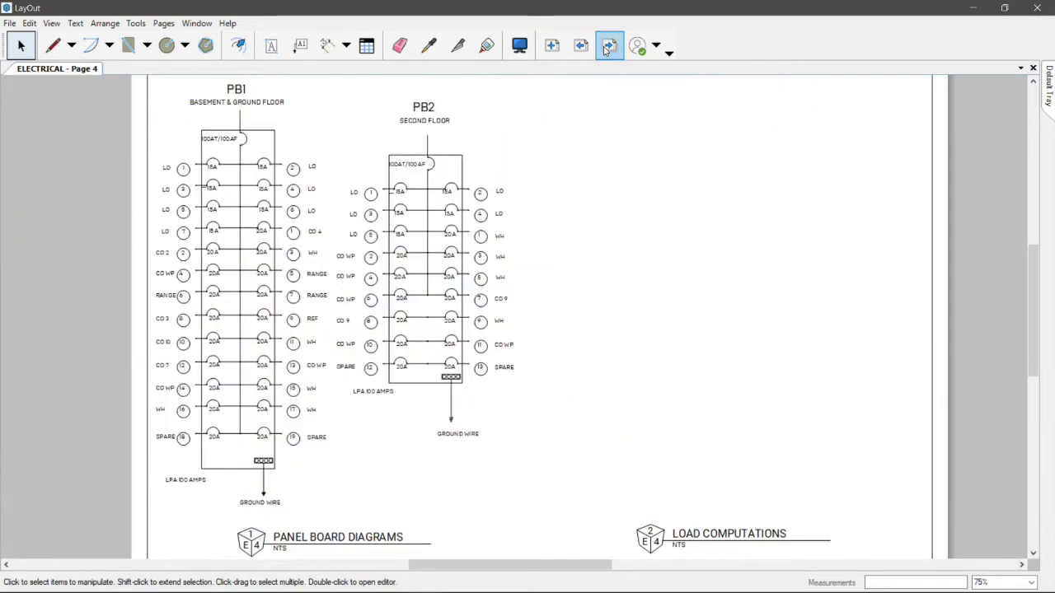
key("ctrl+v")
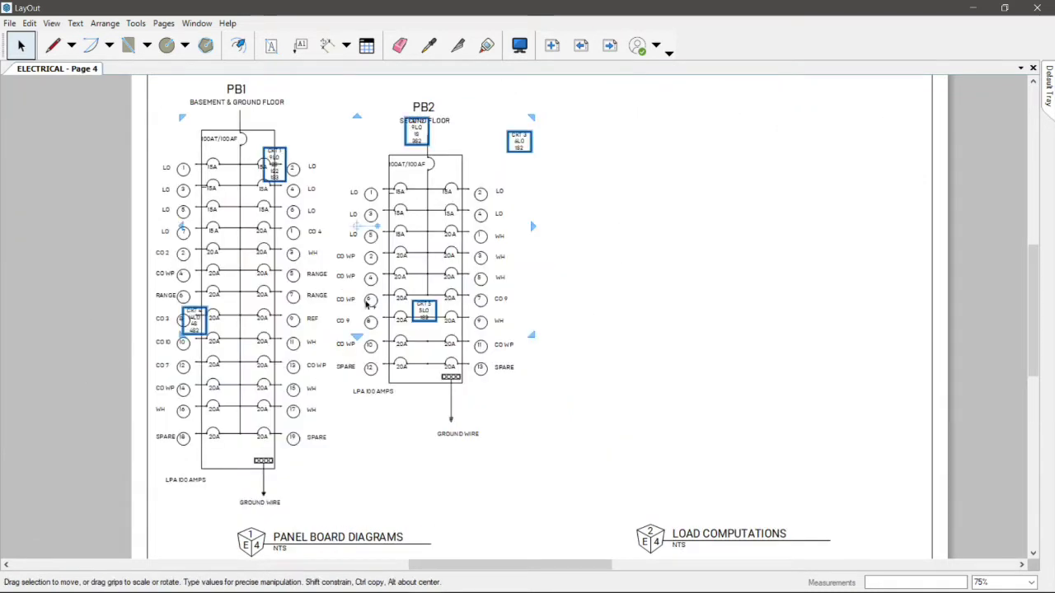
Move the pasted second floor labels into the empty Load Computations area and align them vertically.
left_click_drag(277, 147, 645, 147)
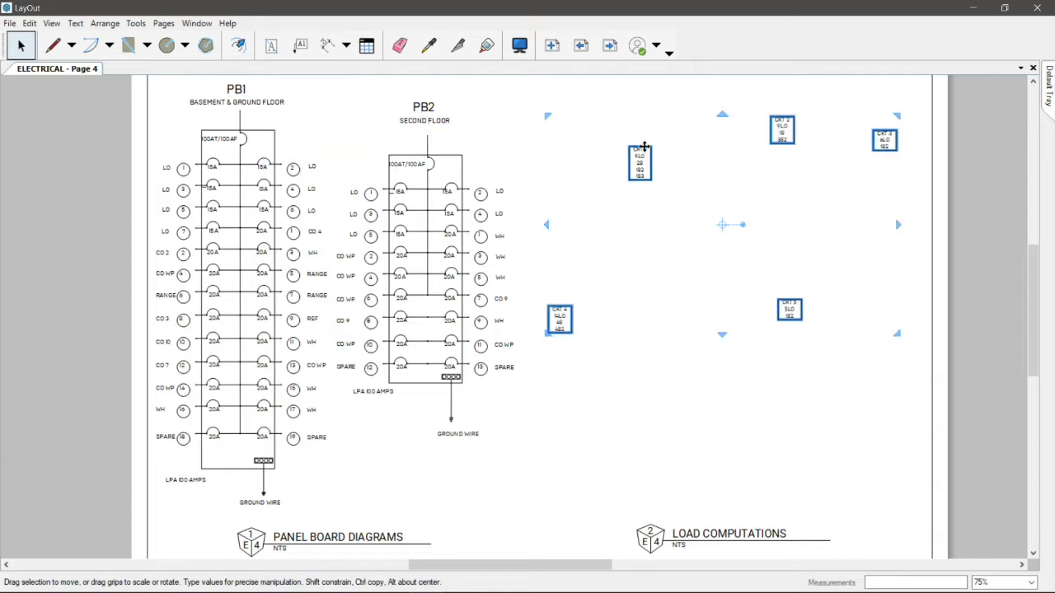
right_click(646, 149)
mouse_move(714, 305)
mouse_move(708, 287)
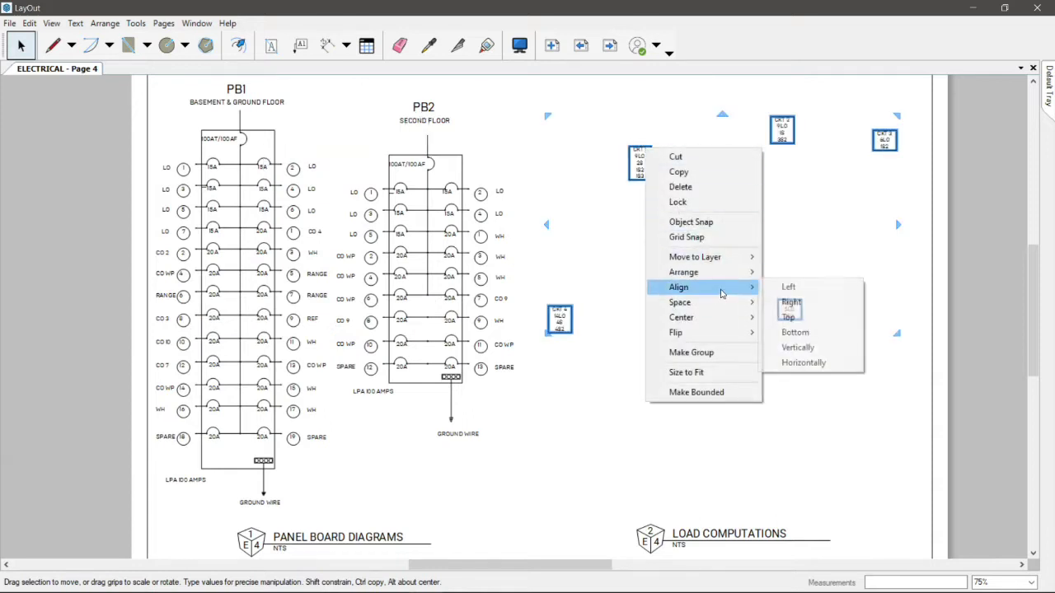
left_click(798, 348)
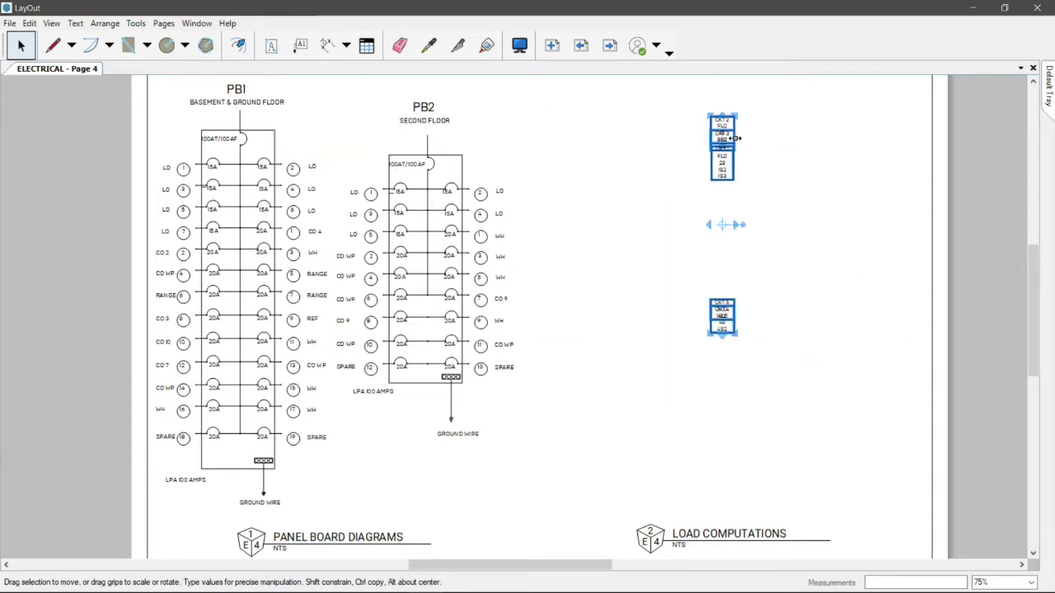
Space the second floor lighting labels evenly down the column and move them near the sheet's right edge.
right_click(728, 138)
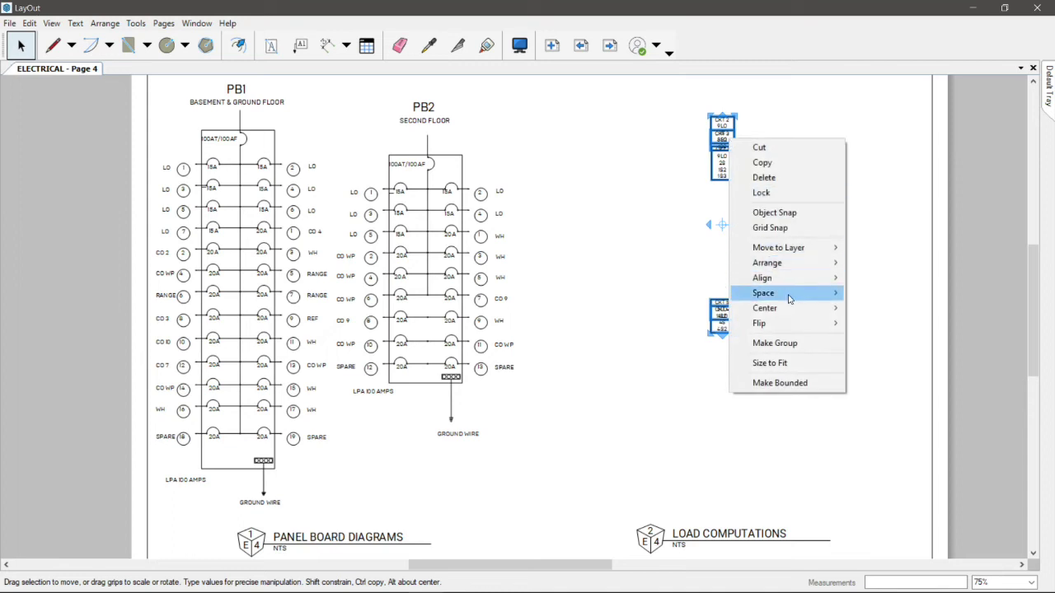
mouse_move(810, 302)
left_click(879, 294)
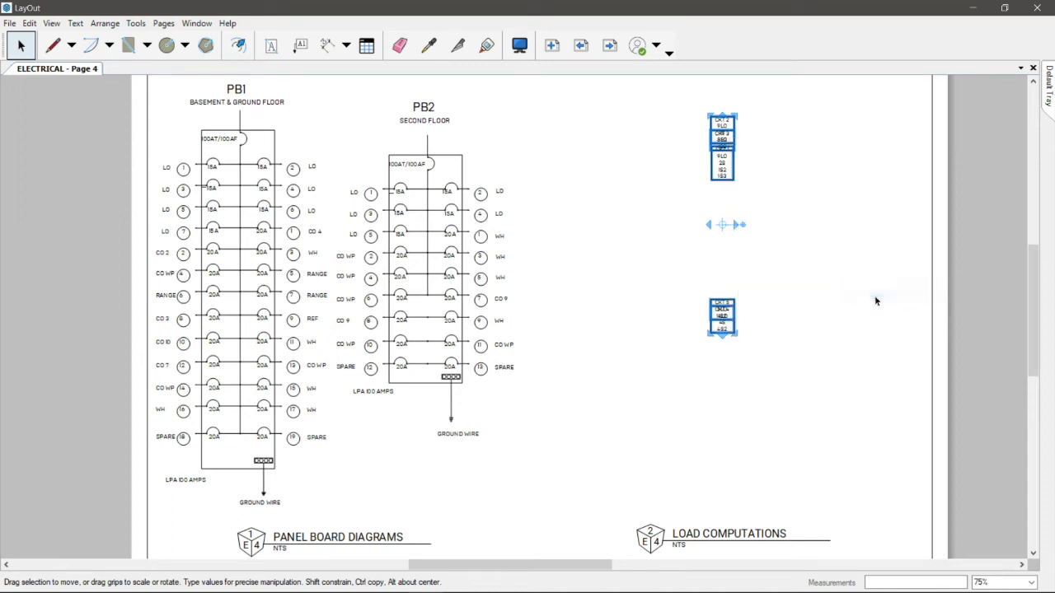
left_click_drag(736, 141, 859, 174)
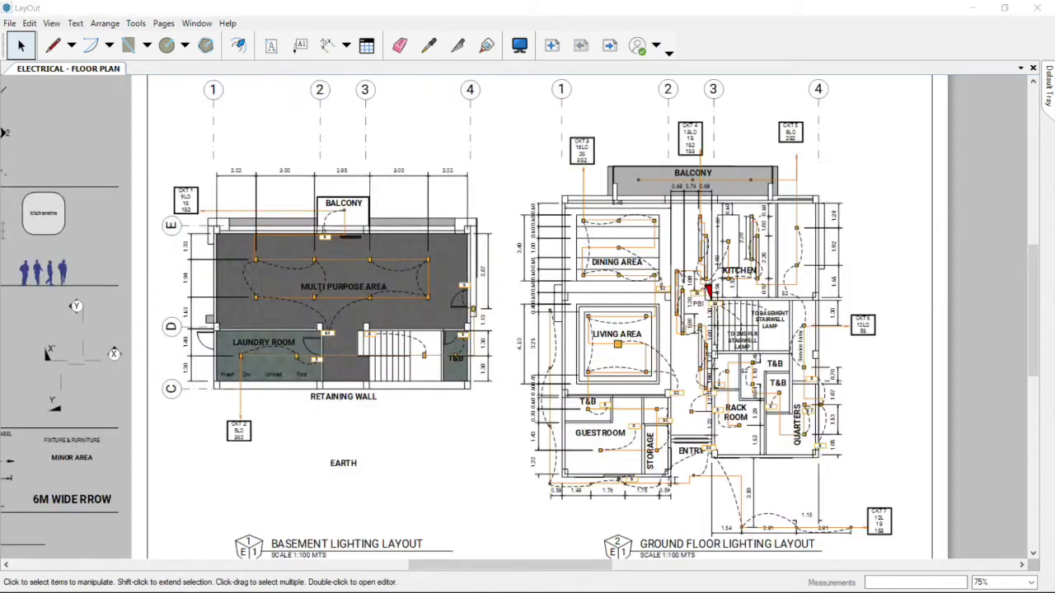
Copy the CKT 1 to CKT 7 labels from the basement and ground floor lighting layouts and paste them onto the panel board diagrams page.
left_click(187, 206)
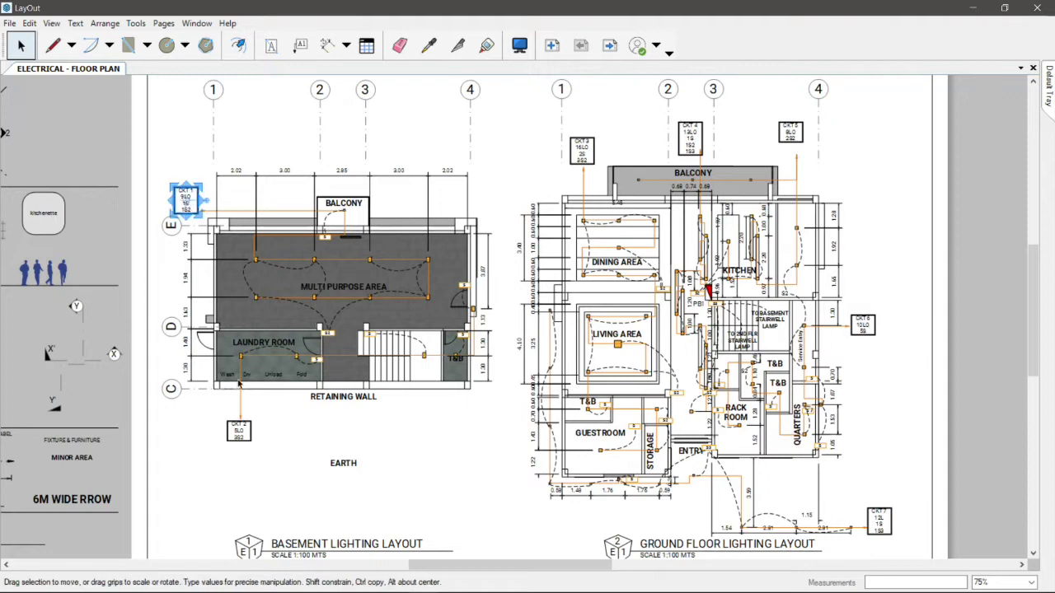
left_click(237, 431, "shift")
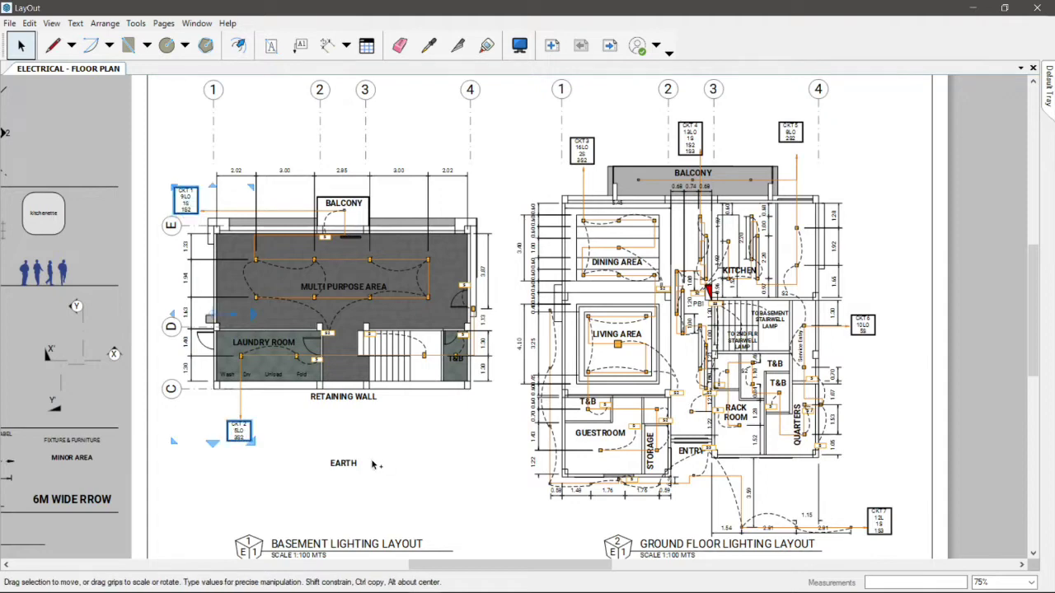
left_click(581, 152, "shift")
left_click(690, 140, "shift")
left_click(791, 133, "shift")
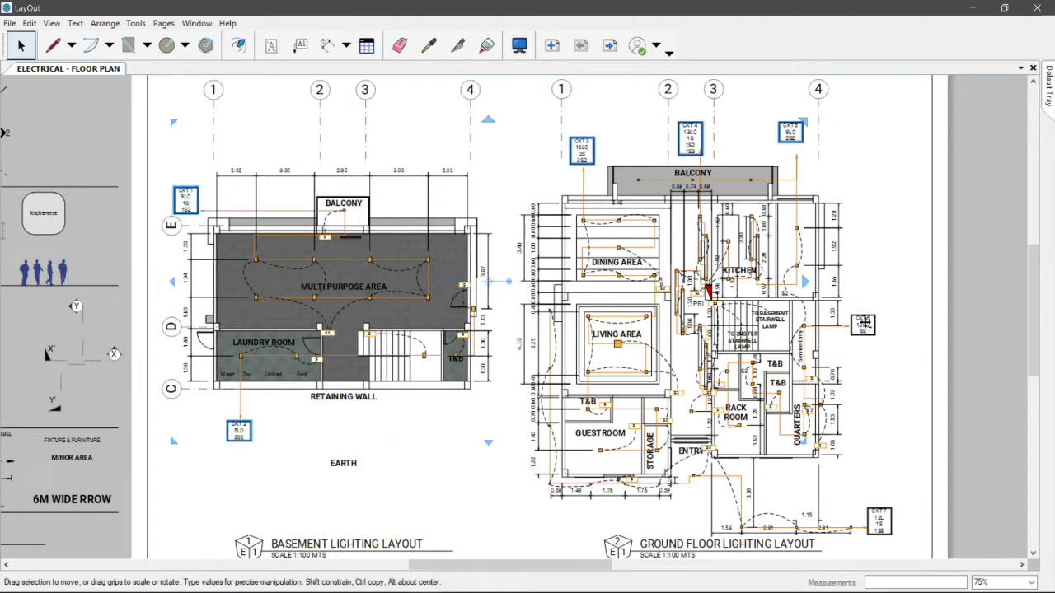
left_click(863, 325, "shift")
left_click(880, 517, "shift")
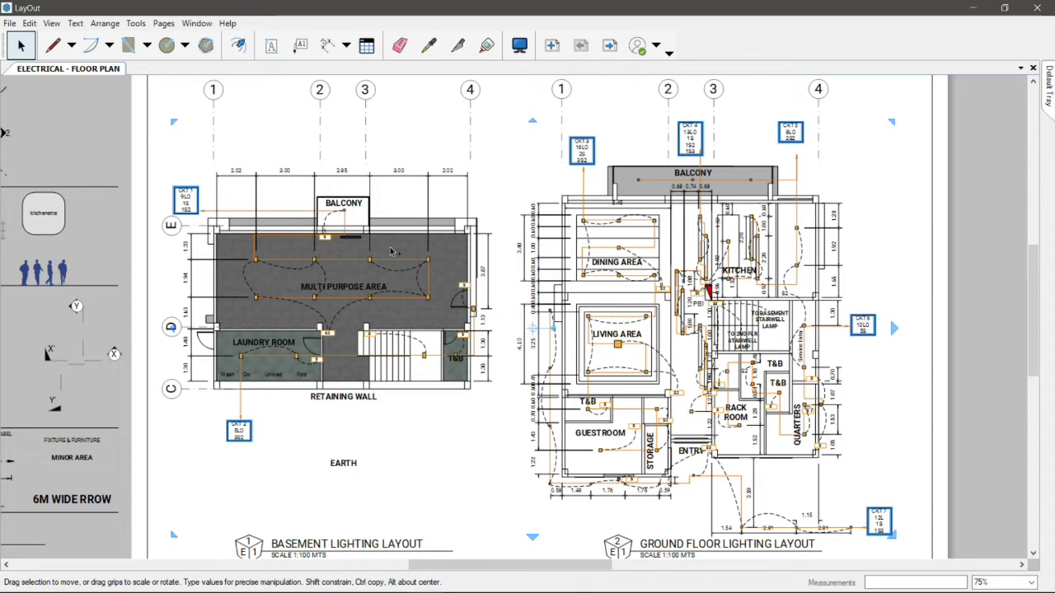
key("Page_Down")
key("ctrl+v")
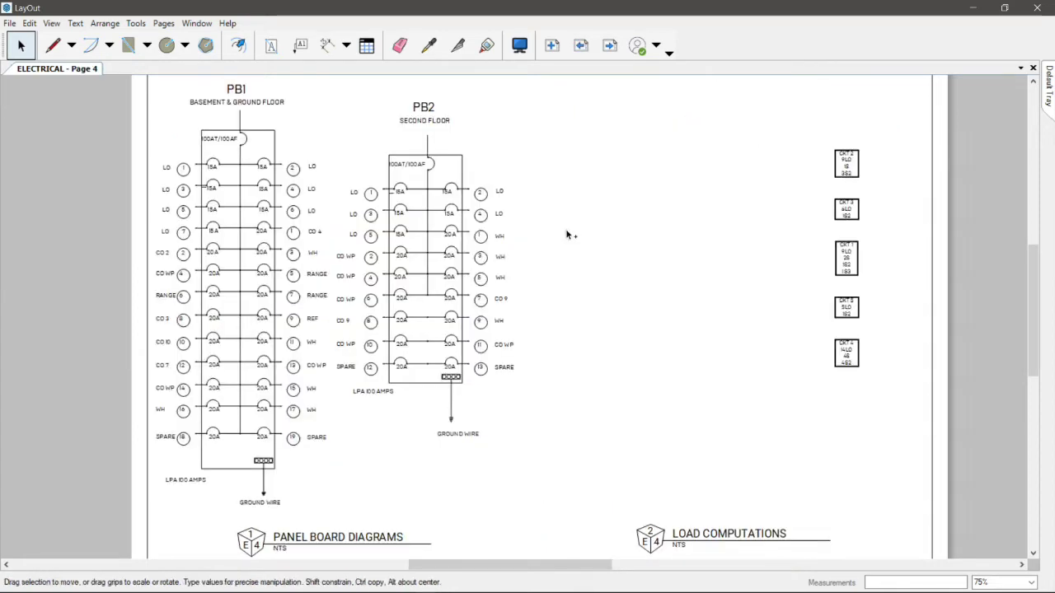
Align the seven pasted basement and ground floor lighting labels vertically.
right_click(581, 153)
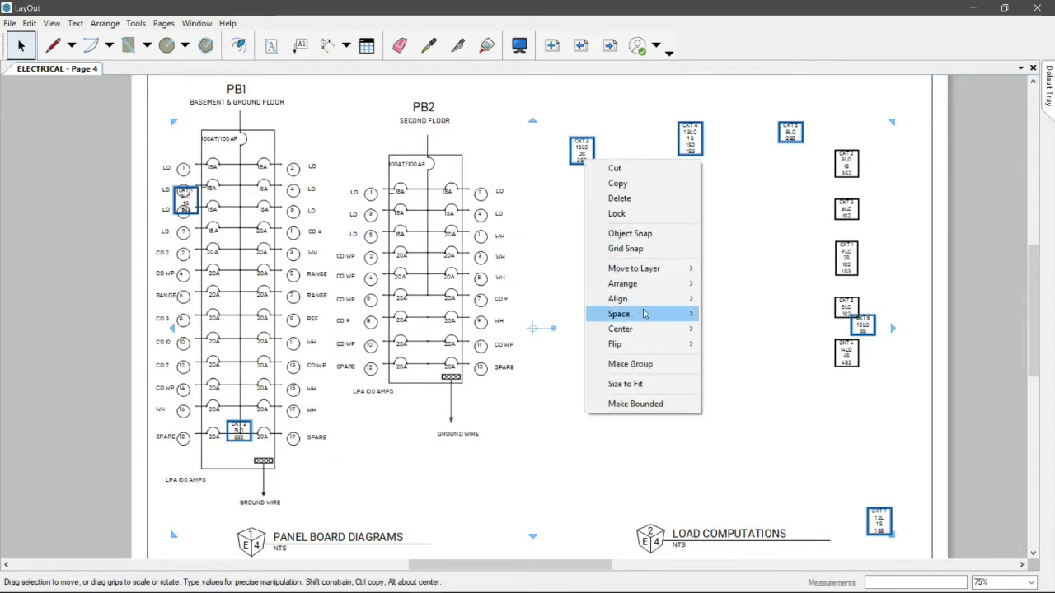
mouse_move(642, 298)
left_click(750, 360)
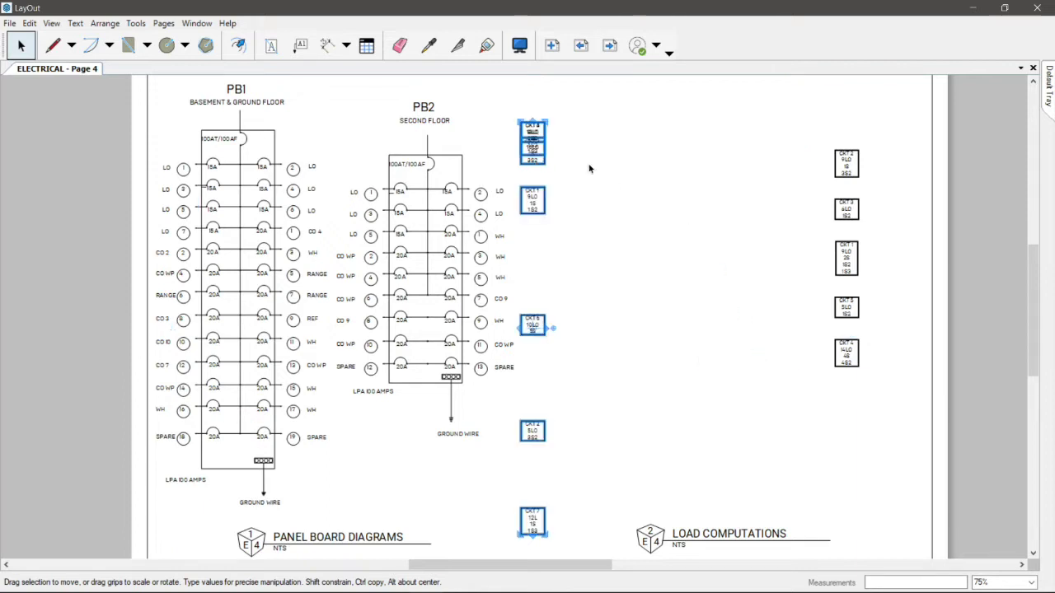
Space the seven lighting labels evenly down the column and move them just right of the PB2 diagram.
right_click(529, 130)
mouse_move(594, 285)
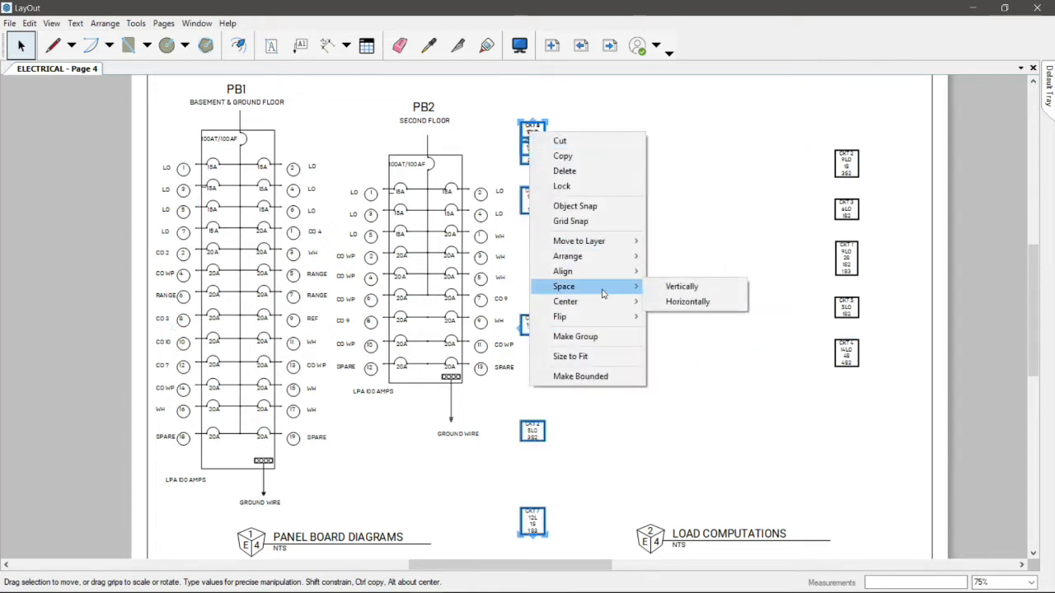
left_click(707, 301)
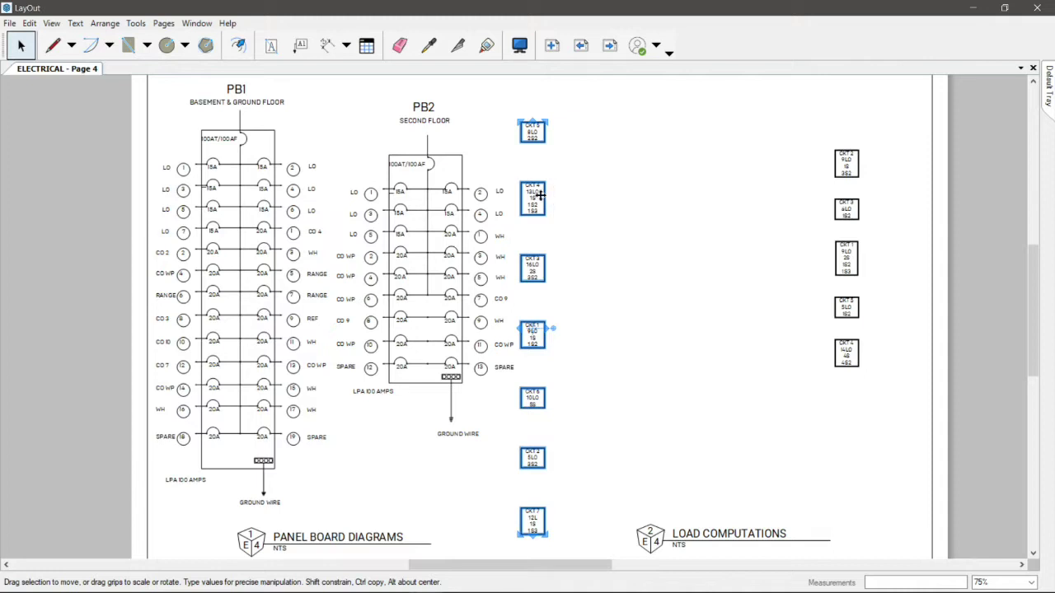
left_click_drag(536, 195, 587, 162)
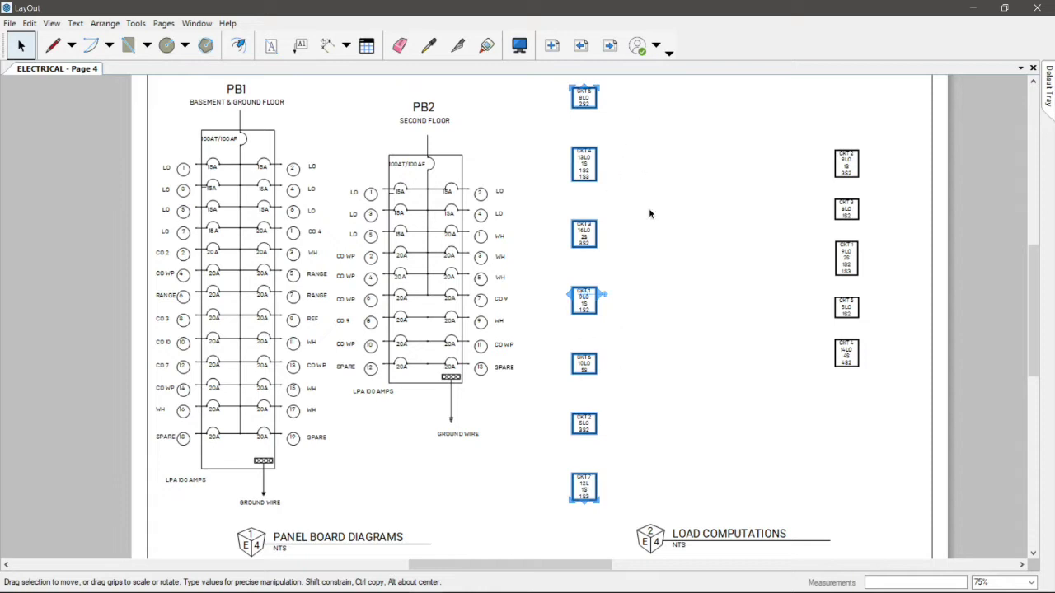
left_click(658, 352)
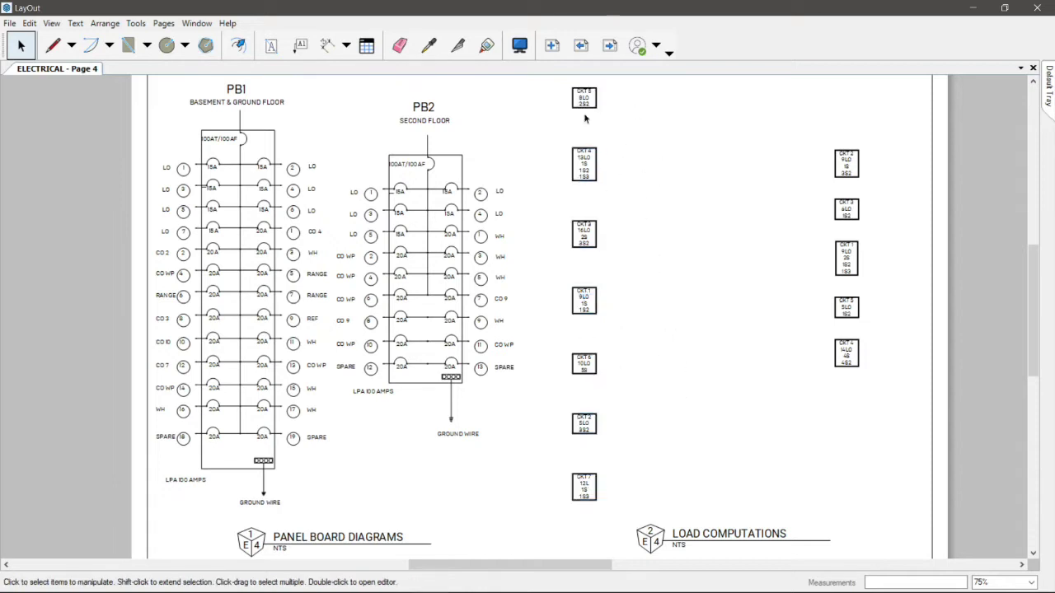
Bring the power layouts' circuit labels onto the panel board diagrams page and align the ground floor group's labels vertically.
left_click(580, 48)
left_click(580, 47)
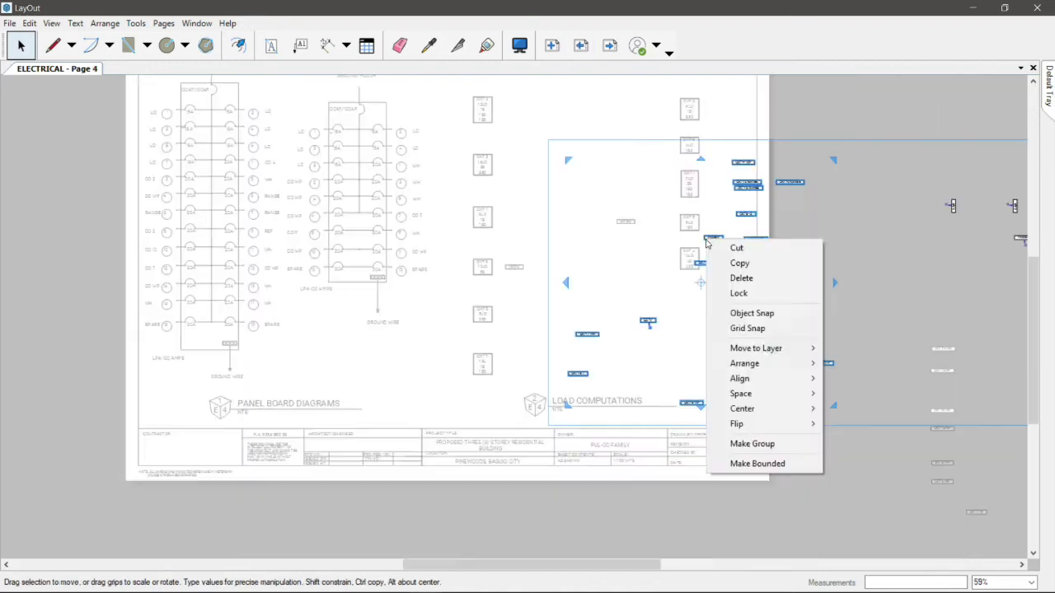
mouse_move(758, 379)
left_click(852, 393)
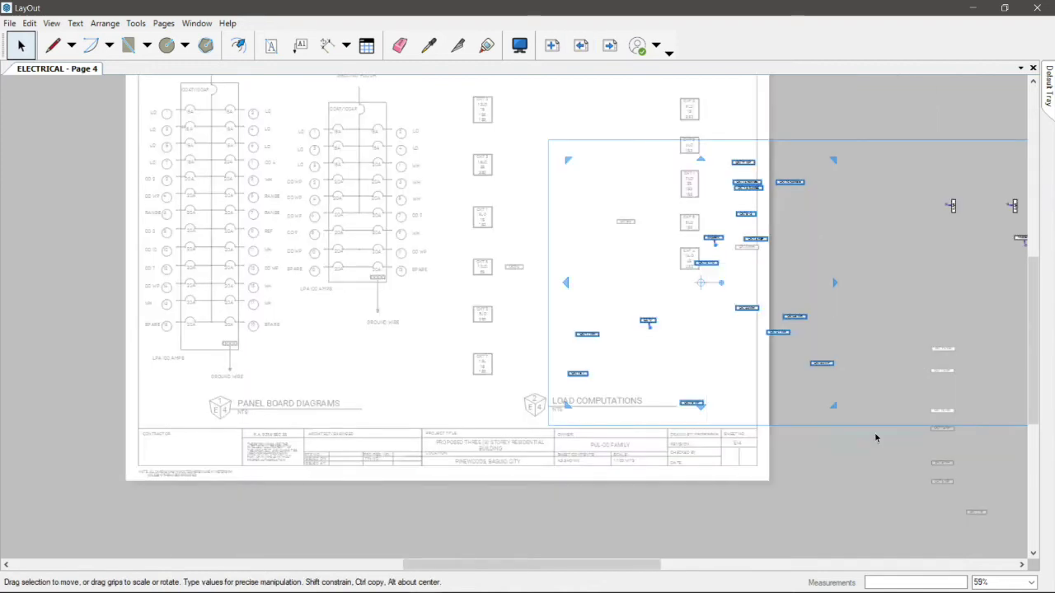
Space the ground floor power labels evenly down the column and move them between the two lighting label columns.
right_click(697, 190)
mouse_move(770, 344)
left_click(848, 343)
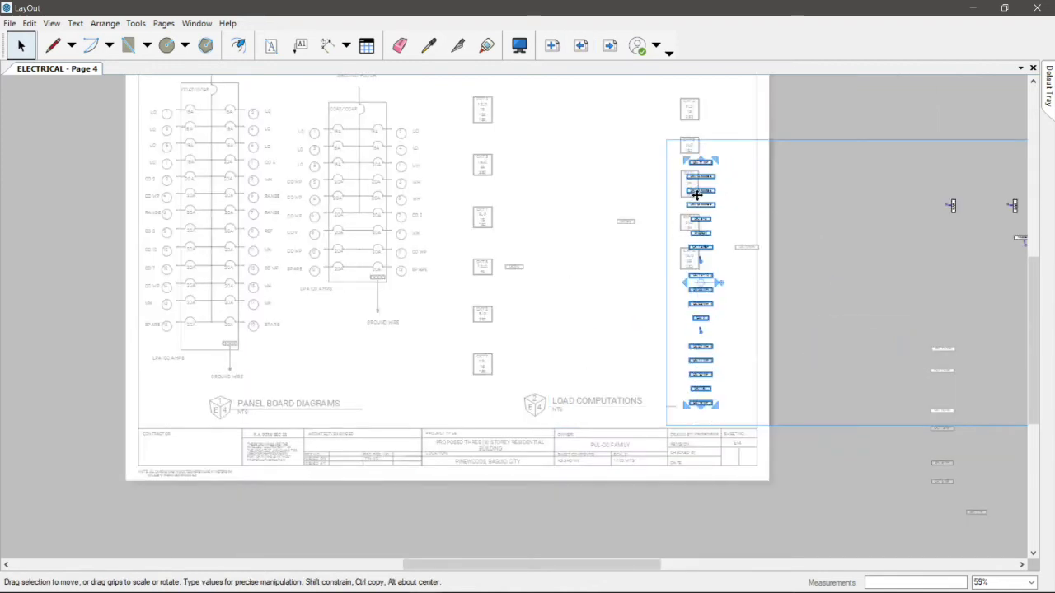
left_click_drag(707, 185, 563, 161)
scroll(564, 161, "up", 2)
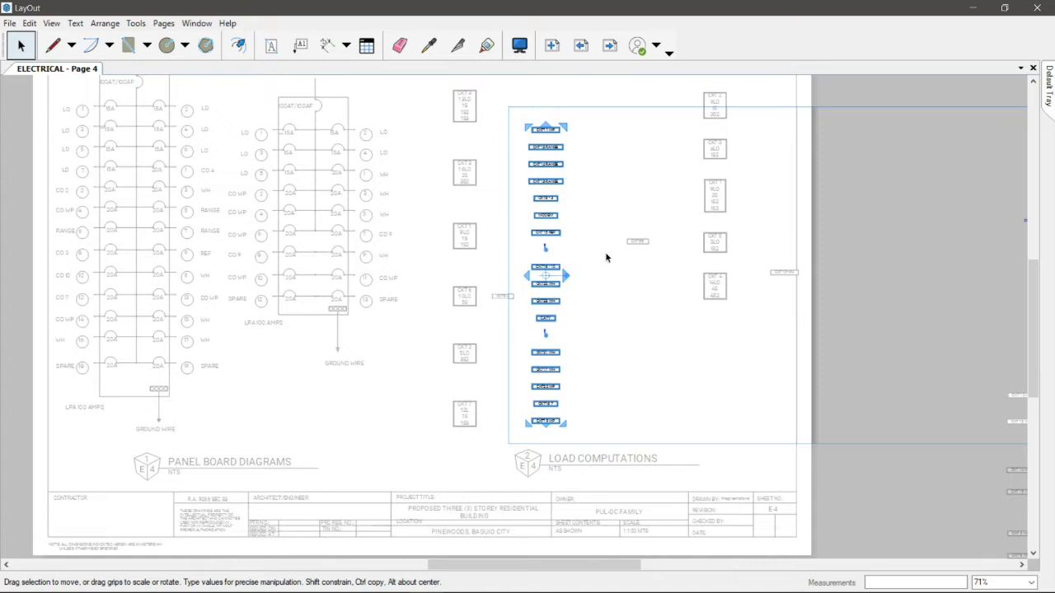
Open the group of three basement power labels for editing and align its labels vertically.
left_click(638, 241)
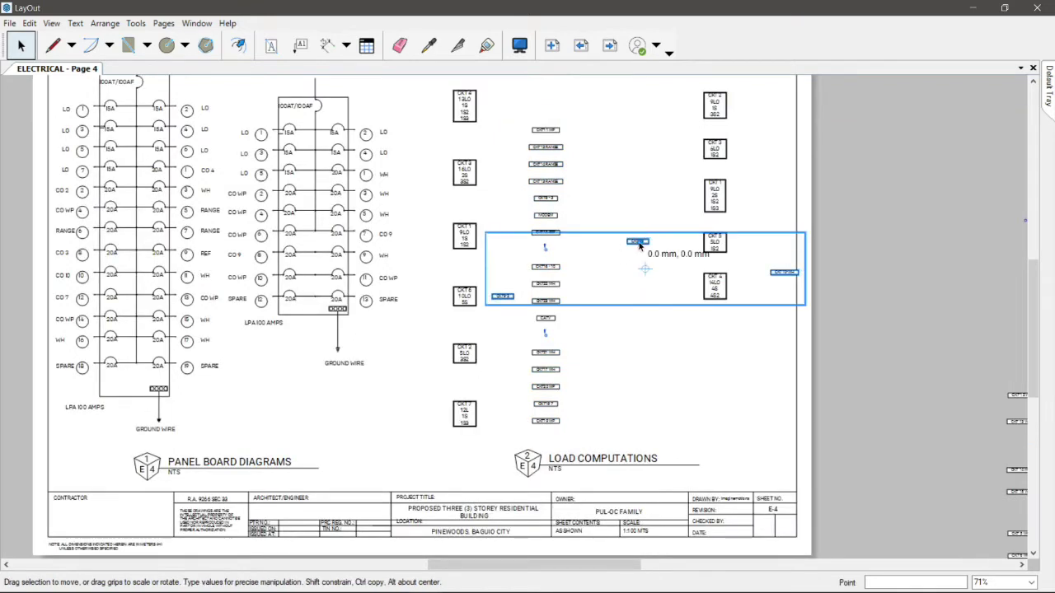
double_click(638, 241)
key("ctrl+a")
right_click(637, 241)
mouse_move(724, 384)
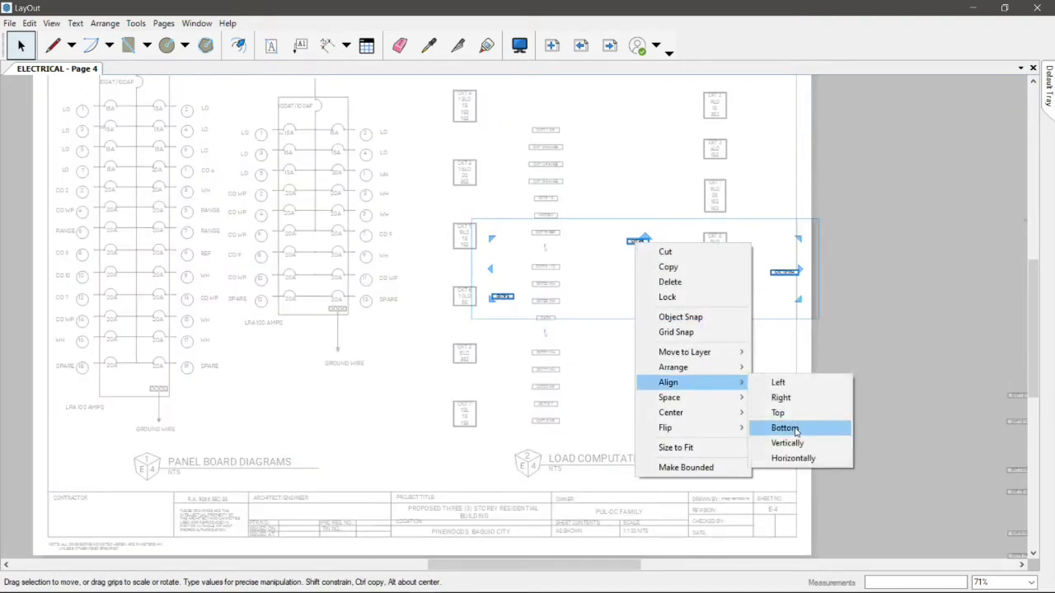
left_click(796, 443)
Space the three basement power labels evenly and move their group above the ground floor power label column.
right_click(637, 242)
mouse_move(717, 404)
left_click(788, 398)
key("Escape")
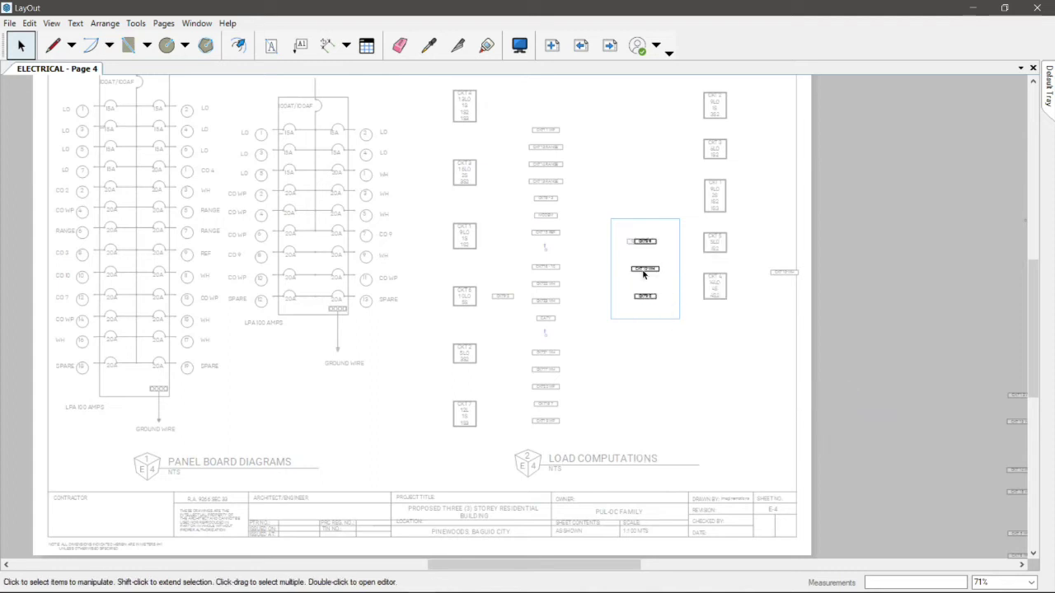
key("Escape")
left_click(650, 270)
left_click_drag(644, 269, 542, 86)
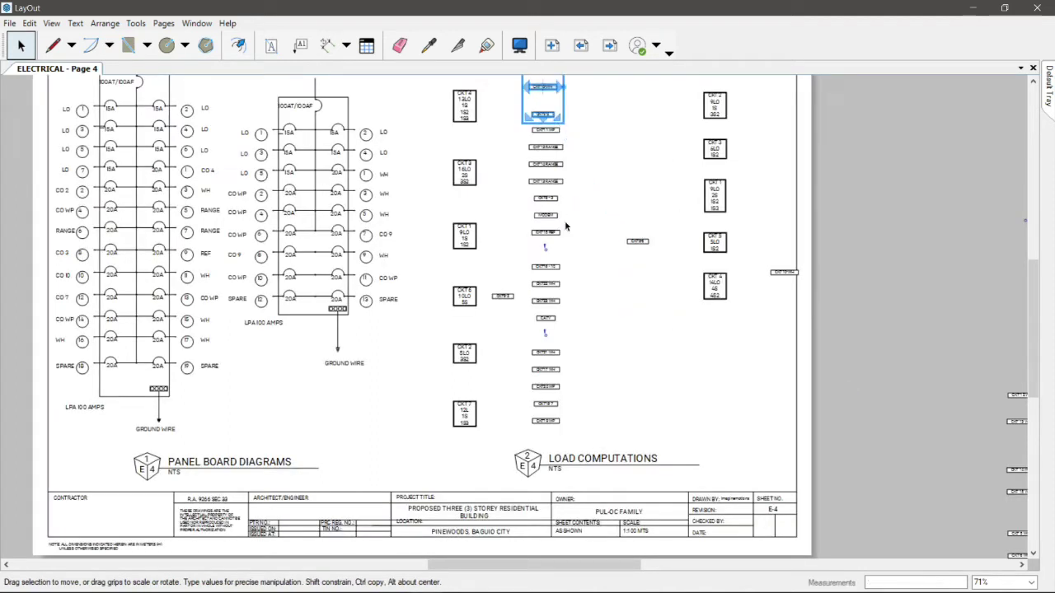
Place the drawing beside the load schedule spreadsheet and reorder the basement and ground floor lighting labels in ascending order, CKT 1 to CKT 7.
middle_click_drag(606, 233, 627, 280)
left_click(502, 84)
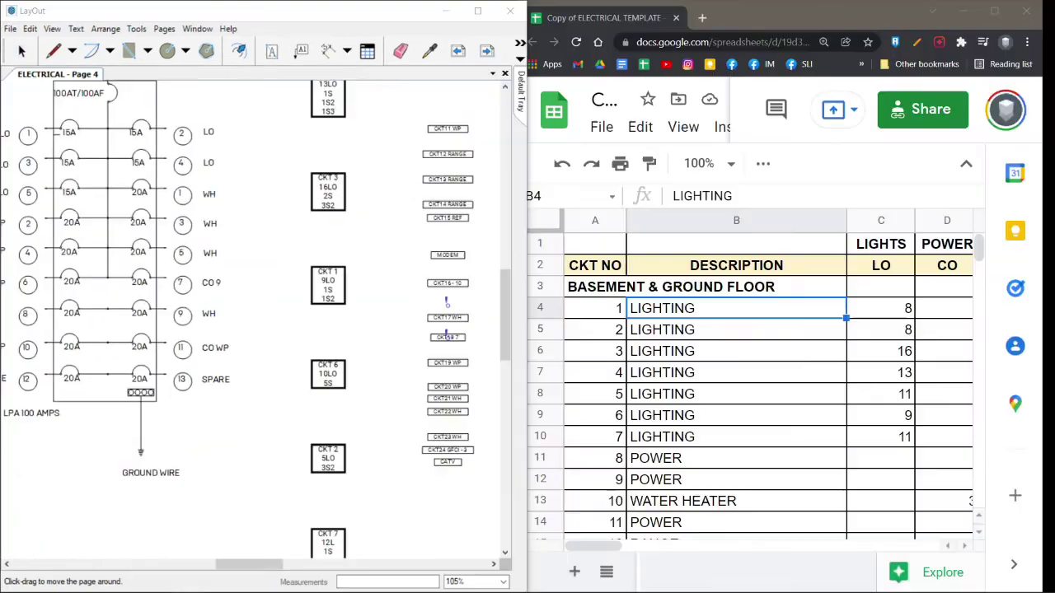
scroll(337, 453, "up", 1)
middle_click_drag(338, 453, 344, 342)
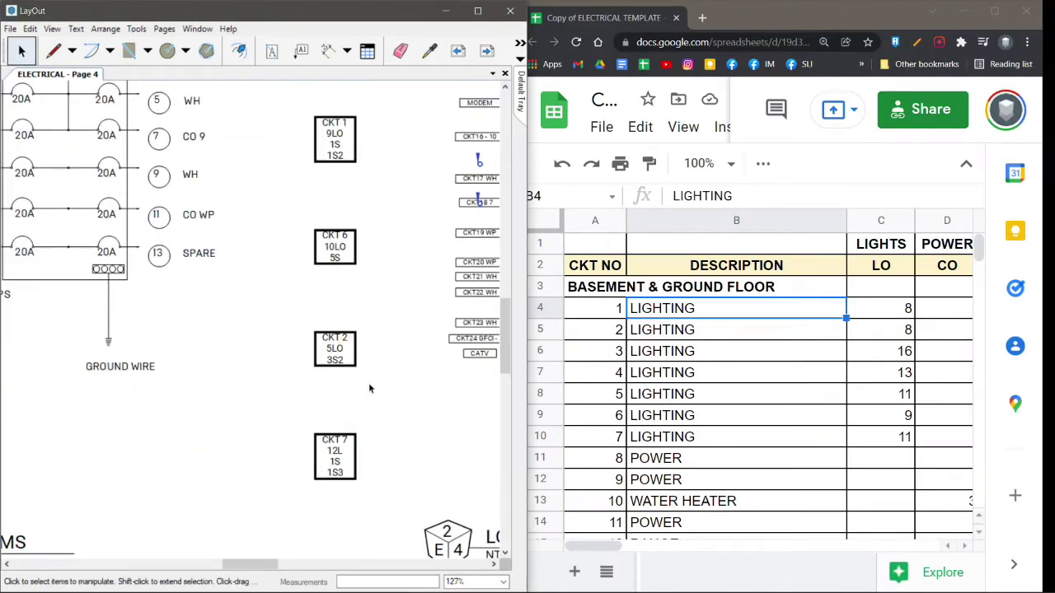
left_click(328, 339)
left_click_drag(328, 338, 328, 194)
left_click_drag(328, 442, 328, 294)
left_click_drag(502, 322, 502, 268)
left_click_drag(384, 472, 335, 402)
left_click_drag(328, 157, 328, 333)
left_click_drag(320, 420, 320, 198)
left_click_drag(502, 274, 499, 210)
left_click_drag(328, 195, 328, 544)
left_click_drag(504, 271, 504, 330)
left_click_drag(384, 536, 335, 466)
left_click_drag(328, 515, 328, 464)
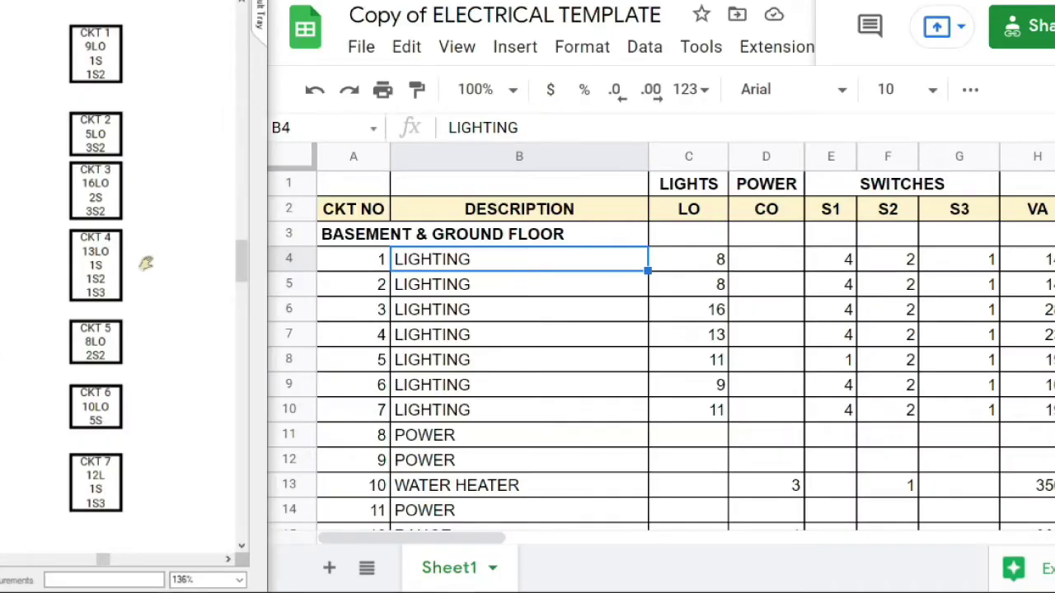
Set the light outlet (LO) counts of basement and ground floor circuits 1 and 2 to 9 and 5.
left_click(484, 260)
key("Escape")
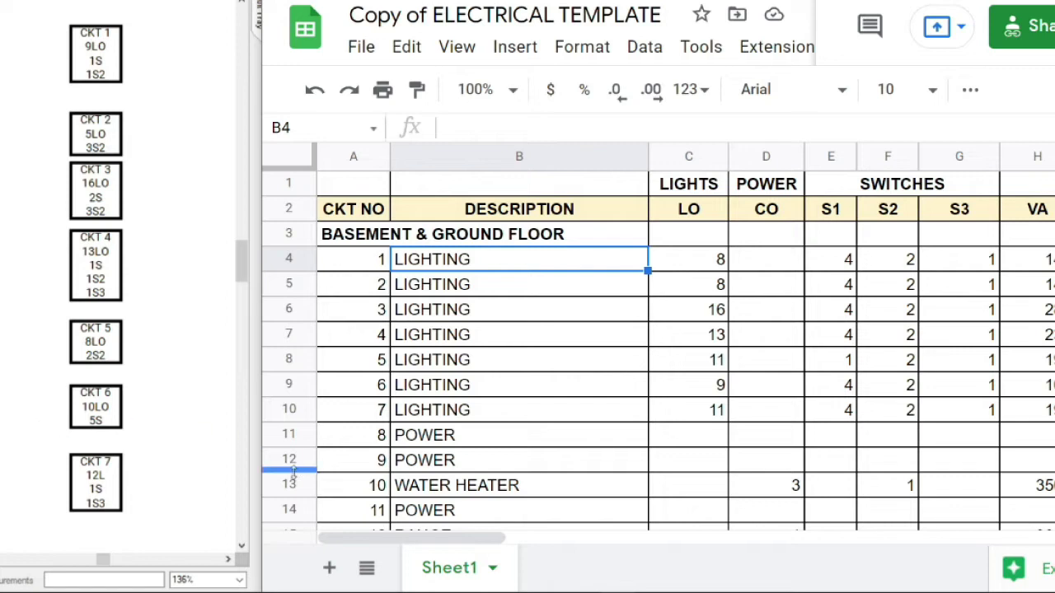
left_click(726, 263)
type("9")
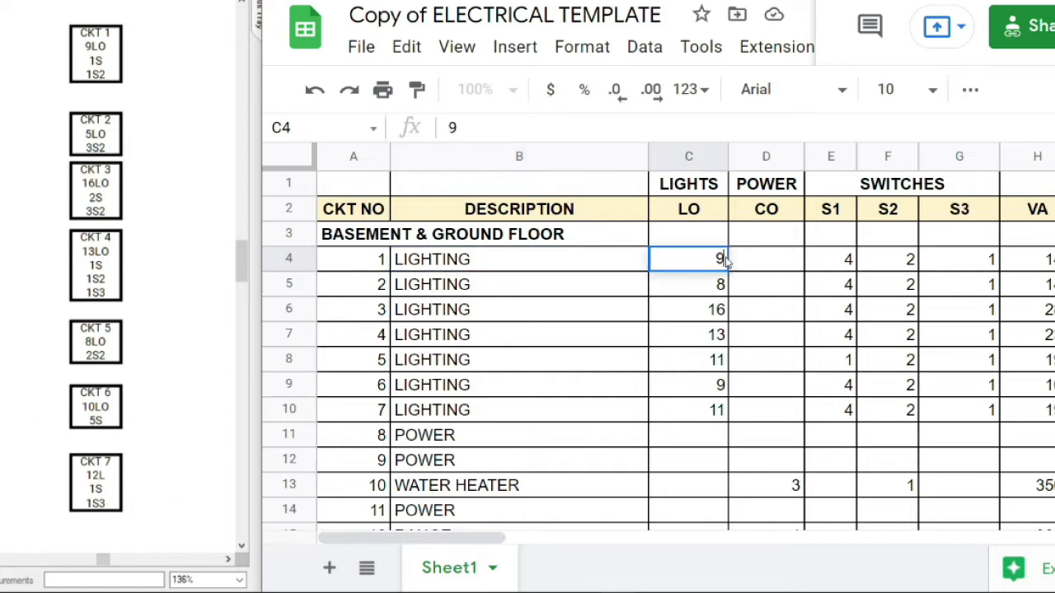
key("Return")
type("5")
key("Return")
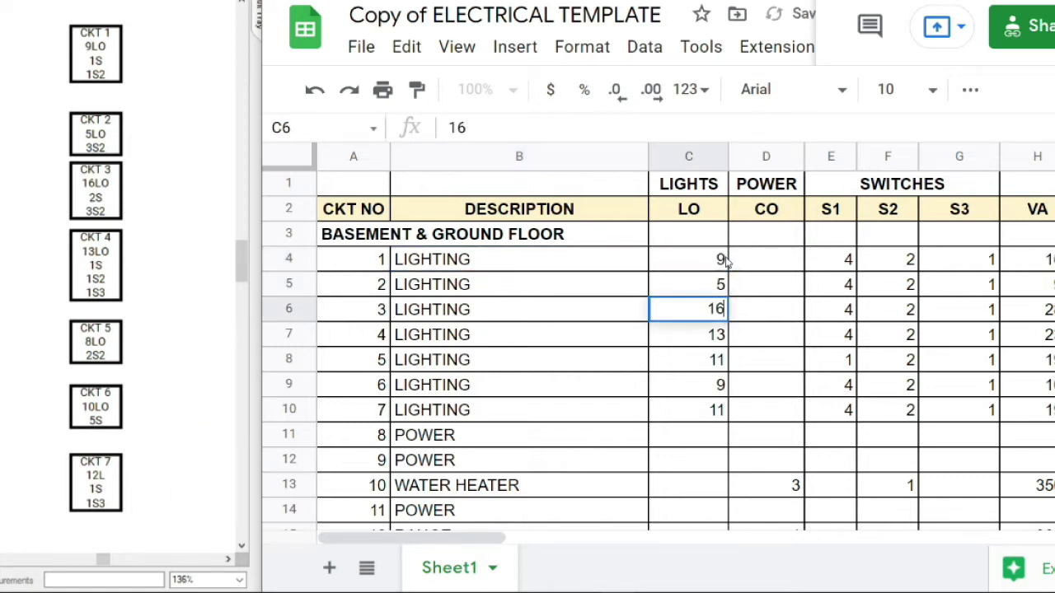
key("Return")
key("Return")
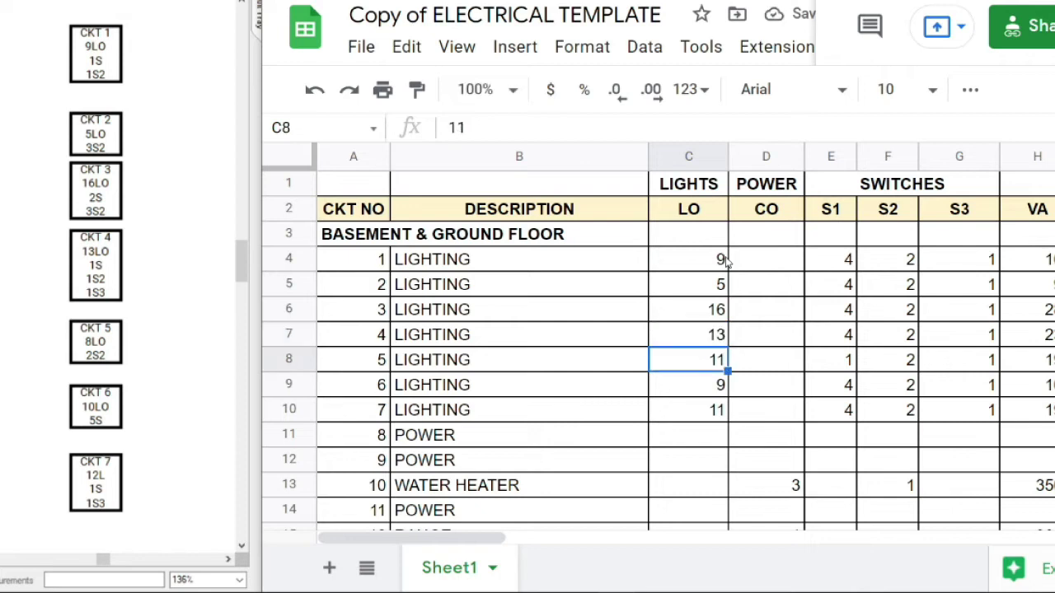
Set the light outlet (LO) counts of lighting circuits 5, 6 and 7 to 8, 10 and 12.
type("8")
key("Return")
type("10")
key("Return")
type("12")
key("Return")
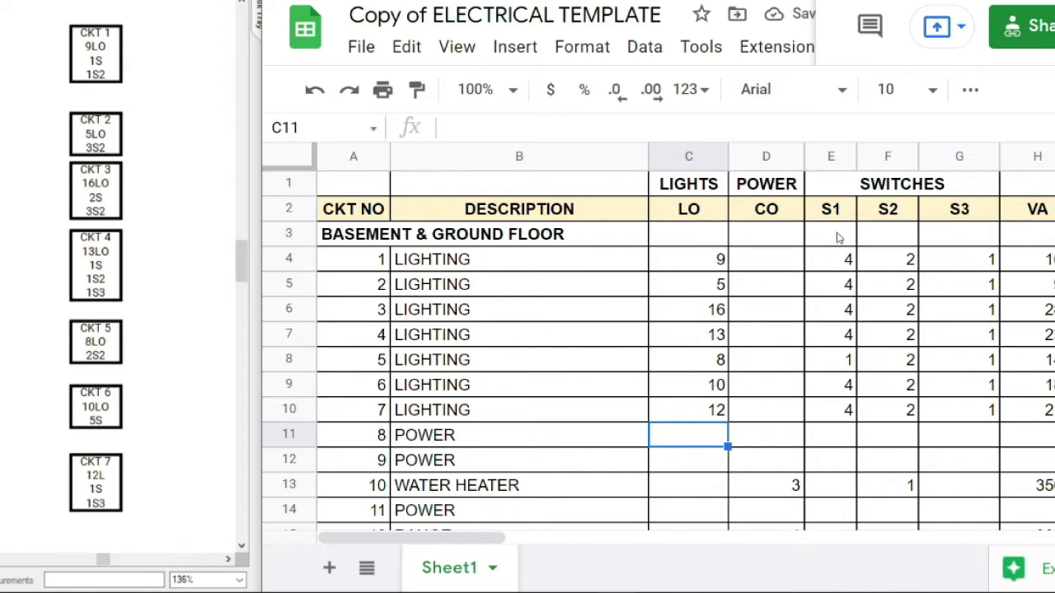
Set the S1 switch counts of lighting circuits 1 to 4 to 1, 5, 2 and 1.
left_click(839, 260)
type("1")
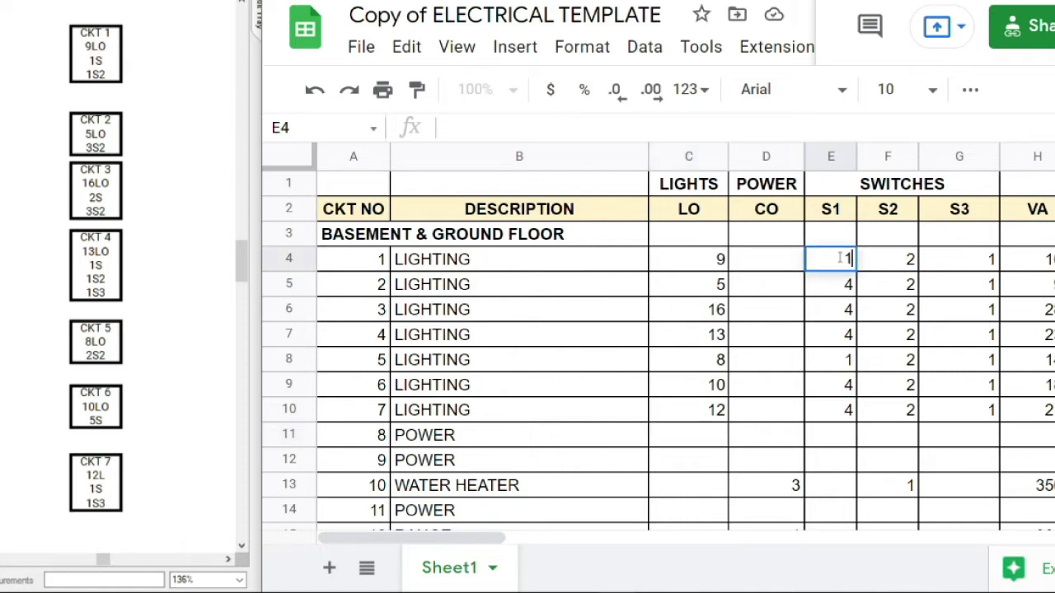
key("Return")
type("5")
key("Return")
type("2")
key("Return")
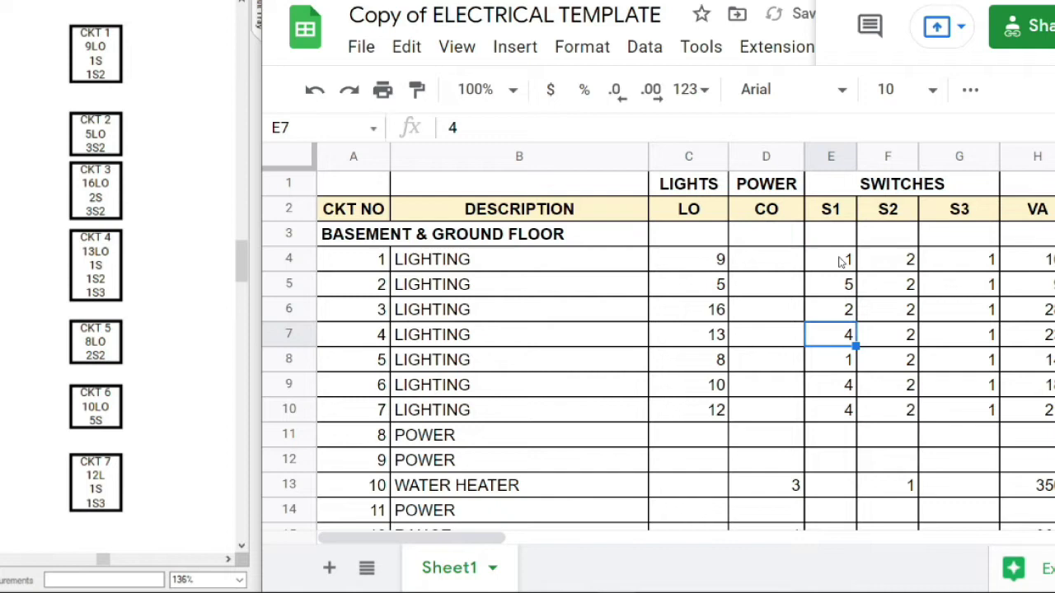
type("1")
key("Return")
Clear the S1 count of lighting circuit 5 and set those of circuits 6 and 7 to 5 and 1.
key("Delete")
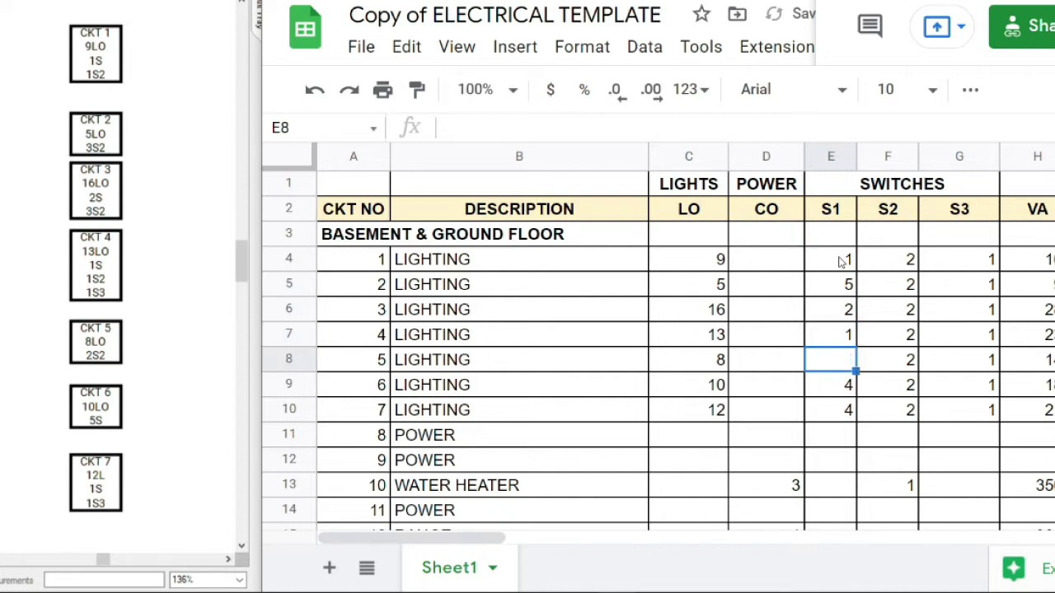
key("Down")
type("5")
key("Return")
type("1")
key("Return")
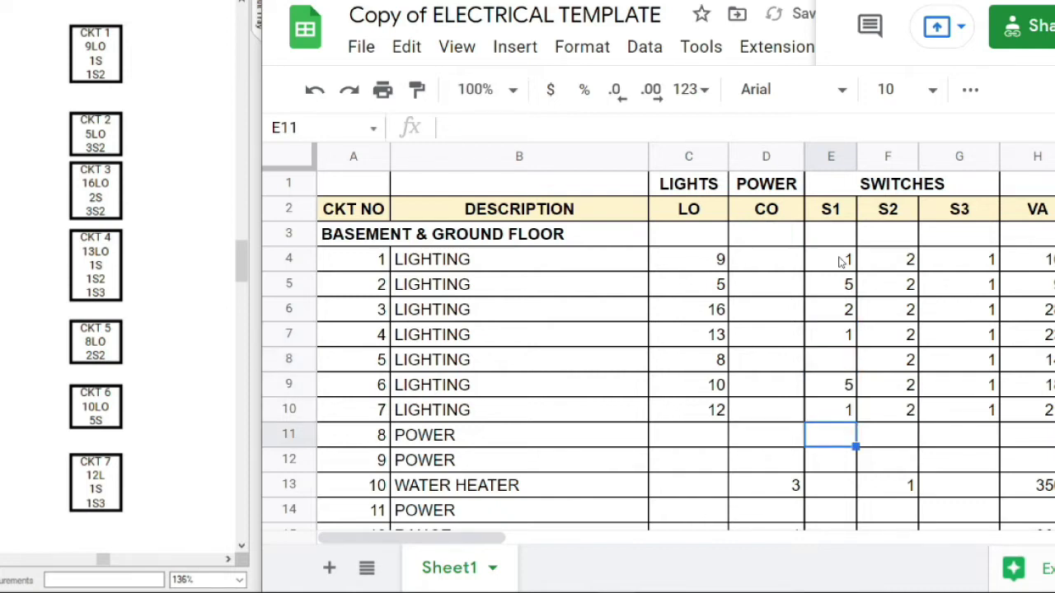
Set the S2 switch counts of lighting circuits 1, 3 and 4 to 1, 3 and 1, and clear circuit 2's.
left_click(889, 216)
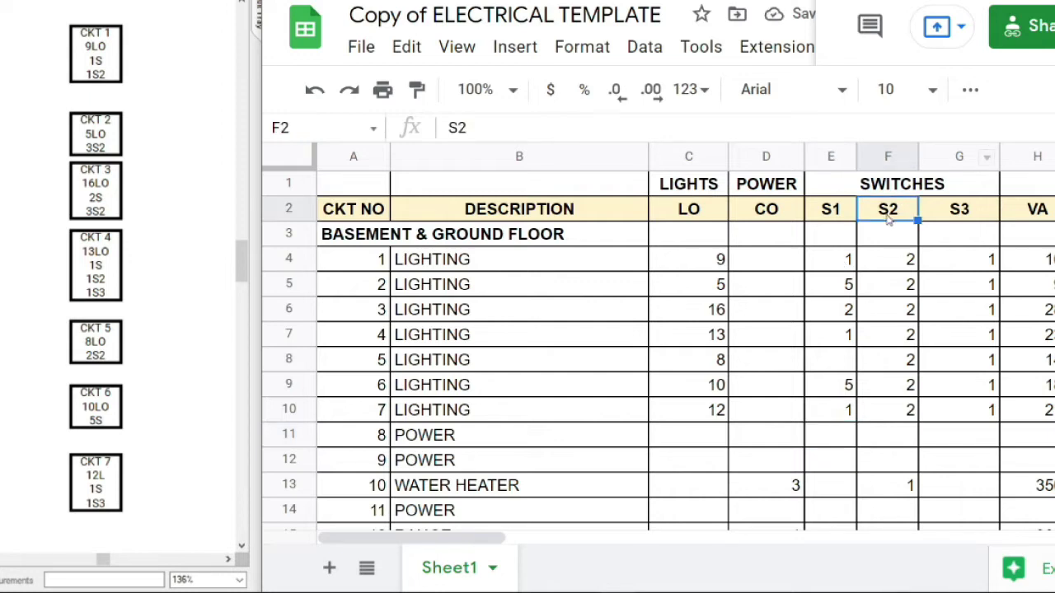
left_click(894, 269)
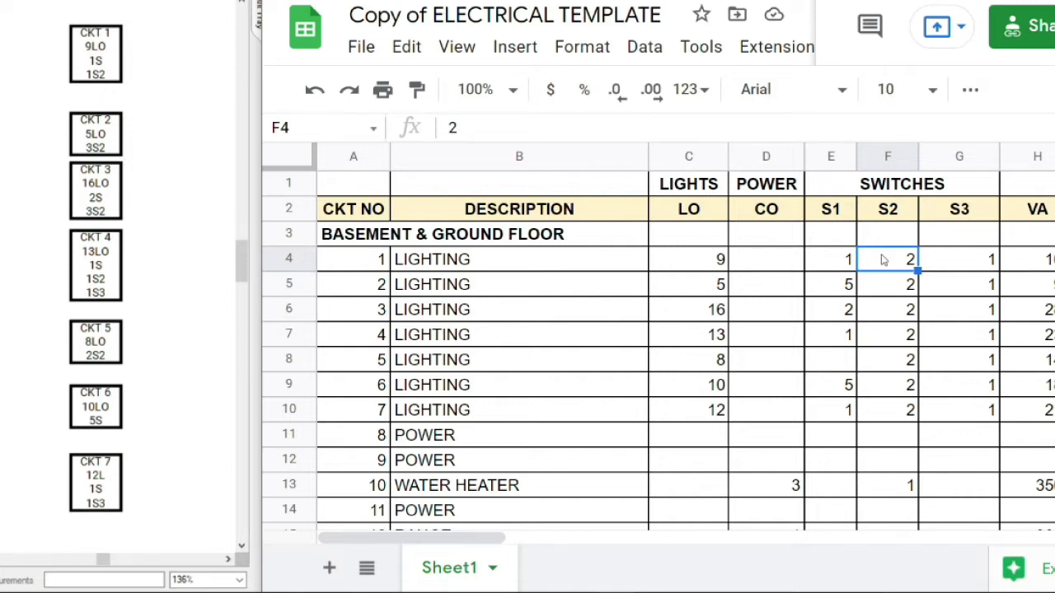
type("1")
key("Return")
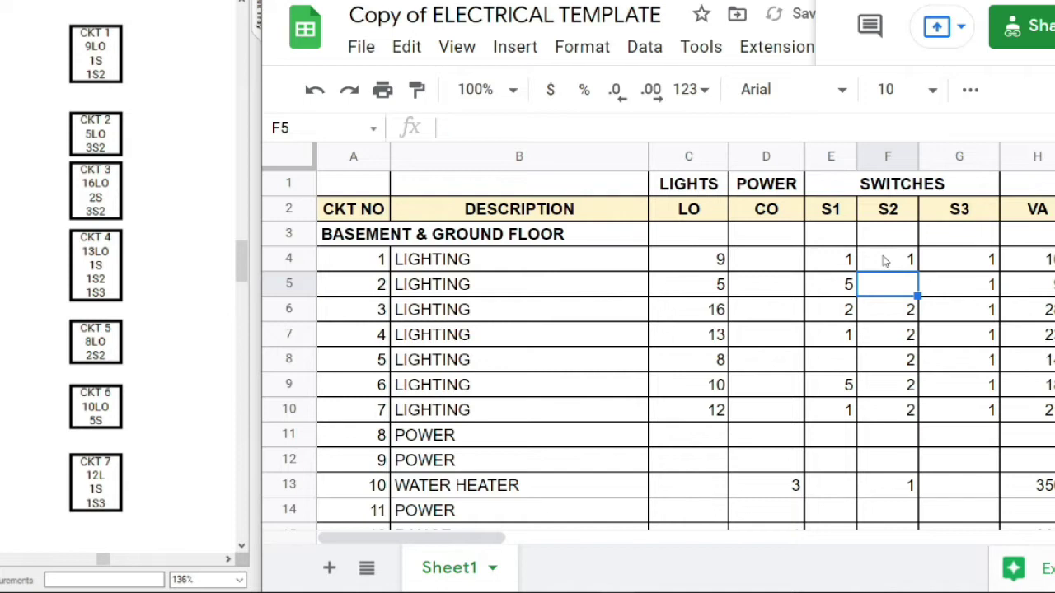
key("Return")
key("Return")
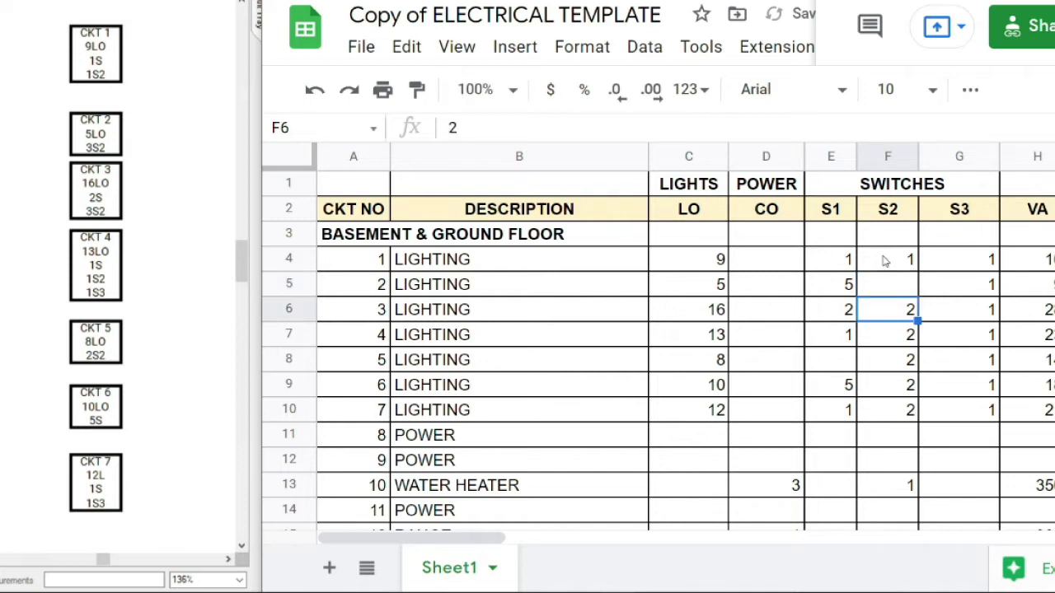
type("3")
key("Return")
type("1")
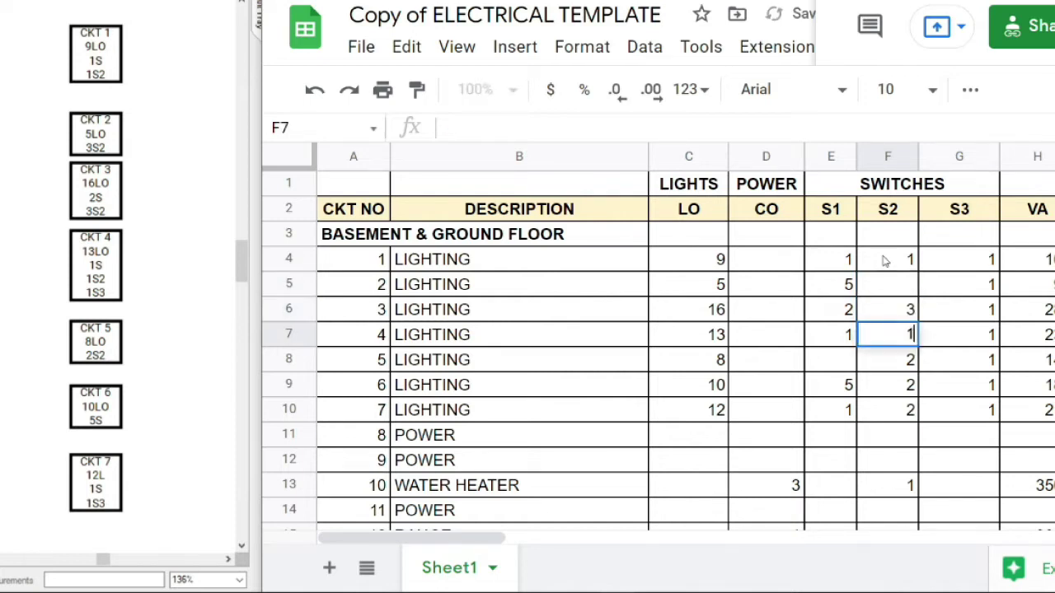
key("Return")
Set circuit 5's S2 count to 1 and clear the S2 counts of circuits 6–7 and the S3 counts of circuits 1–3, 5 and 6.
type("1")
key("Return")
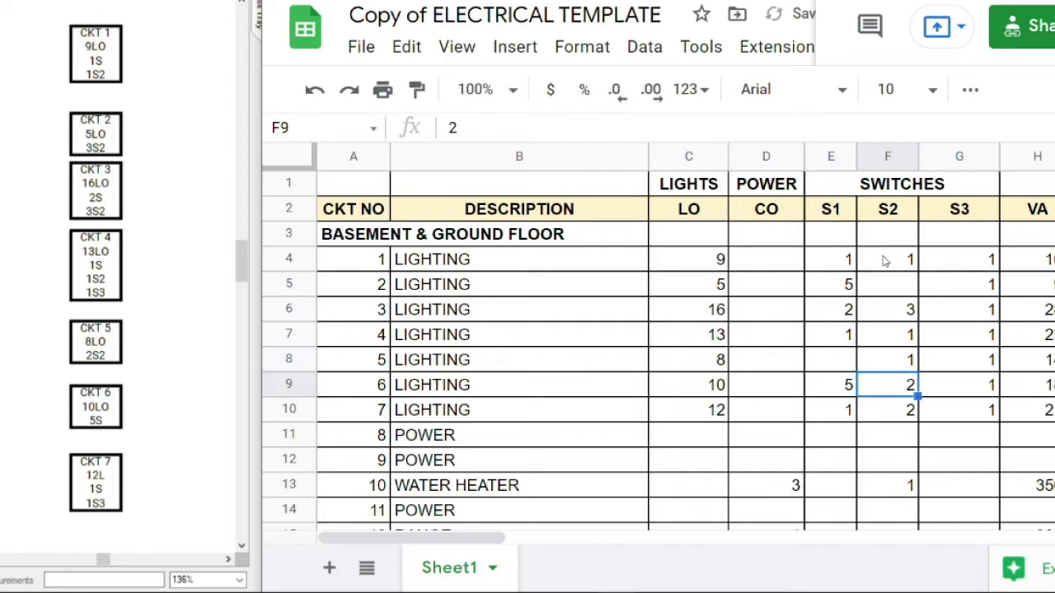
key("Return")
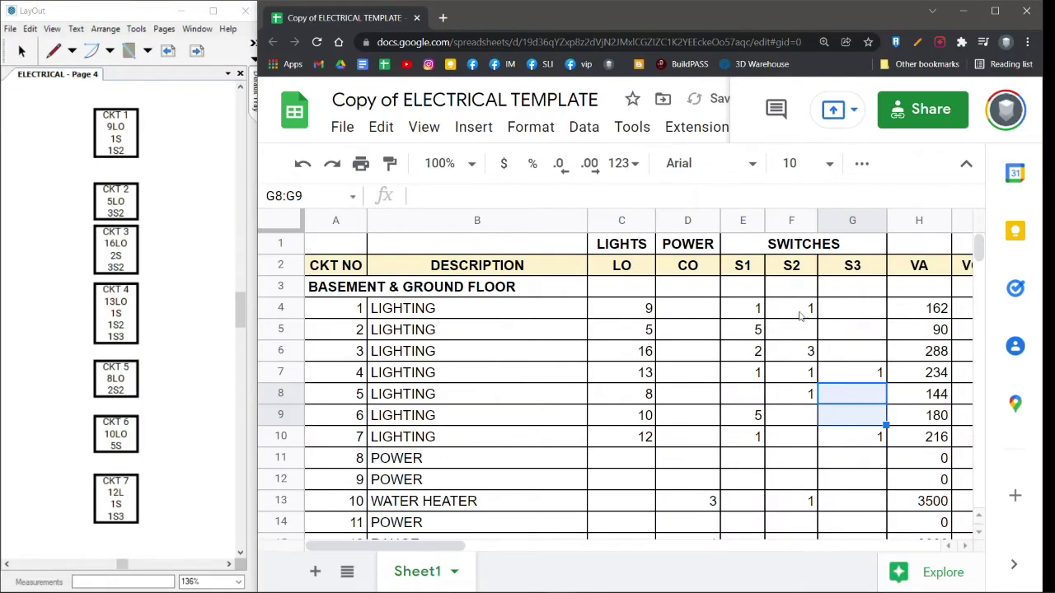
Examine the VA formula of lighting circuit 1 and the volts, amps, AT, feeder wire and conduit columns.
left_click(697, 336)
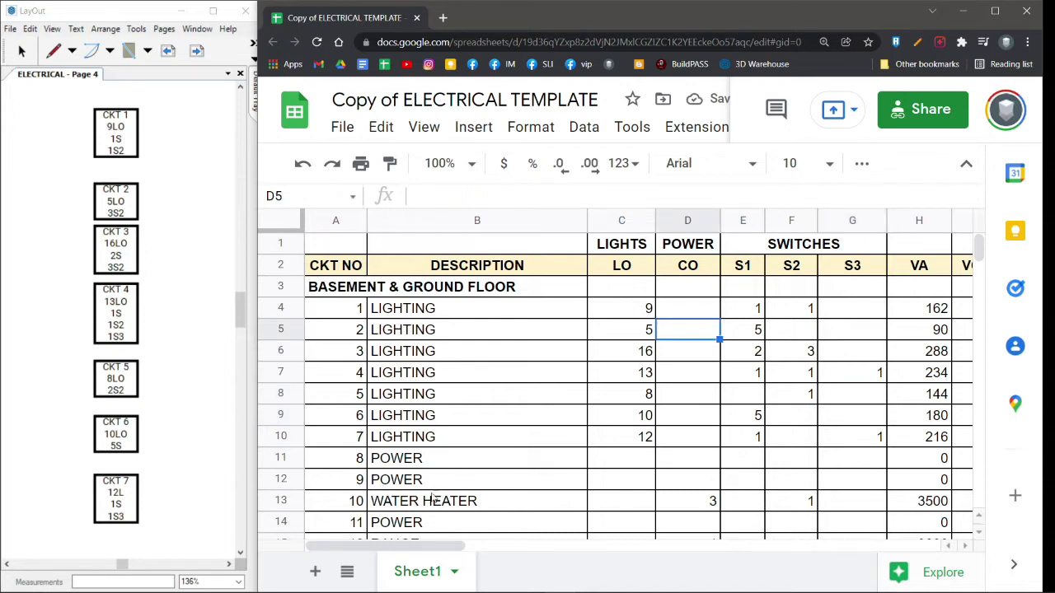
left_click_drag(404, 545, 531, 560)
left_click(475, 313)
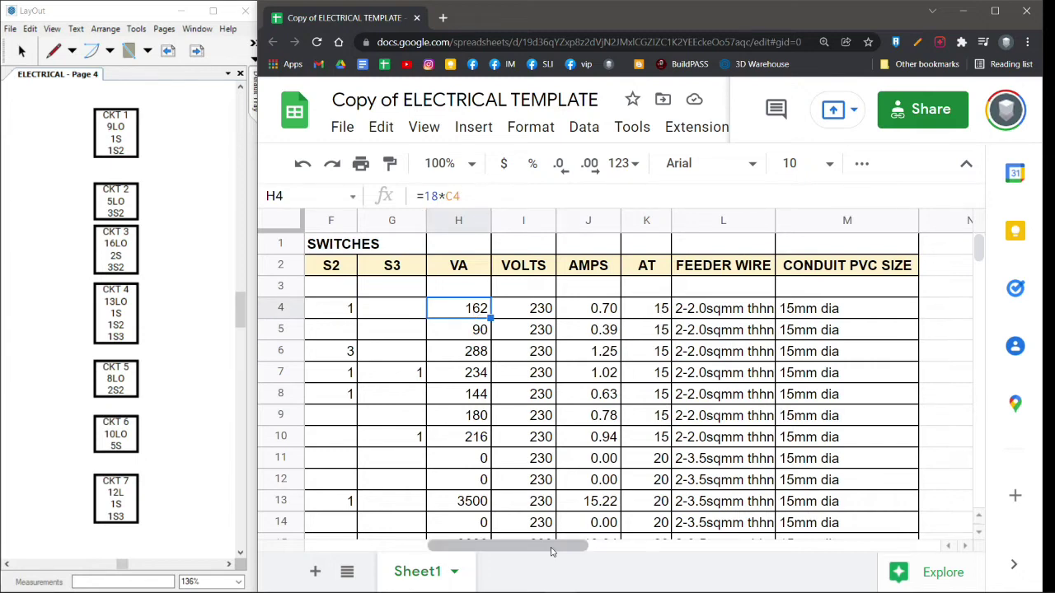
left_click_drag(552, 546, 521, 542)
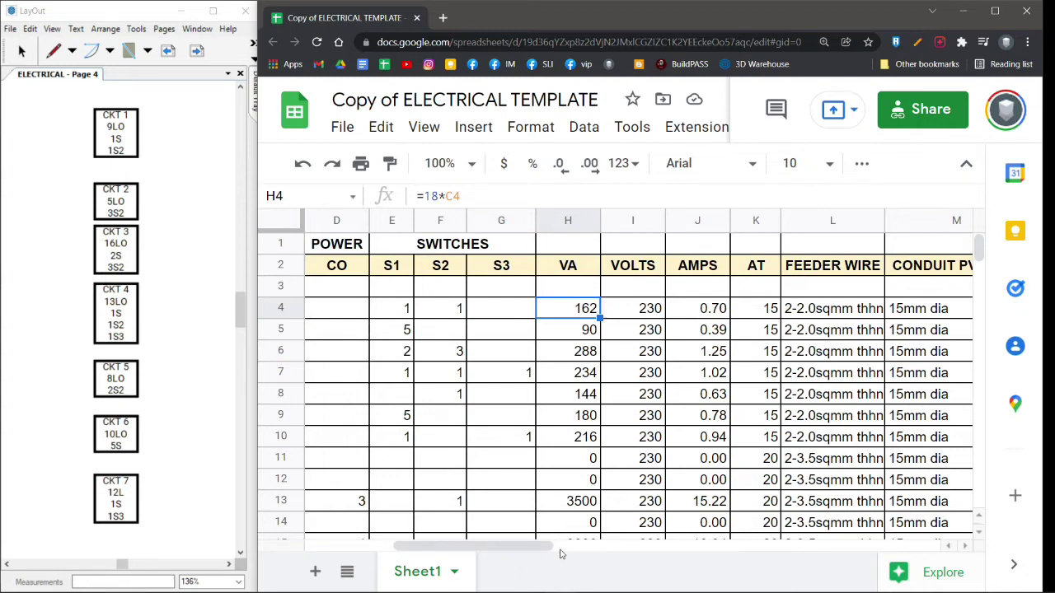
left_click_drag(538, 548, 569, 548)
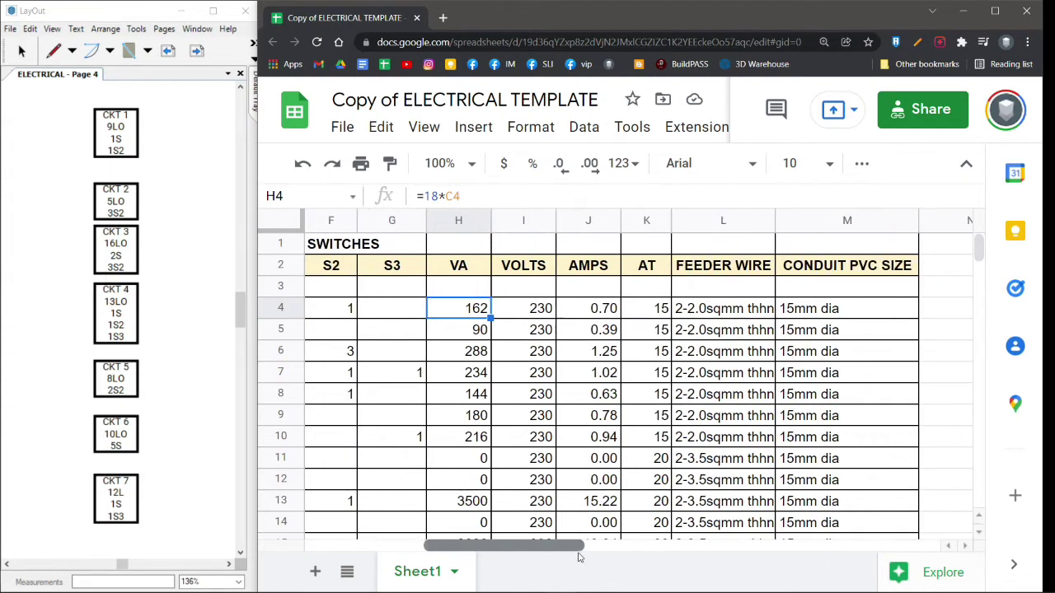
left_click(626, 321)
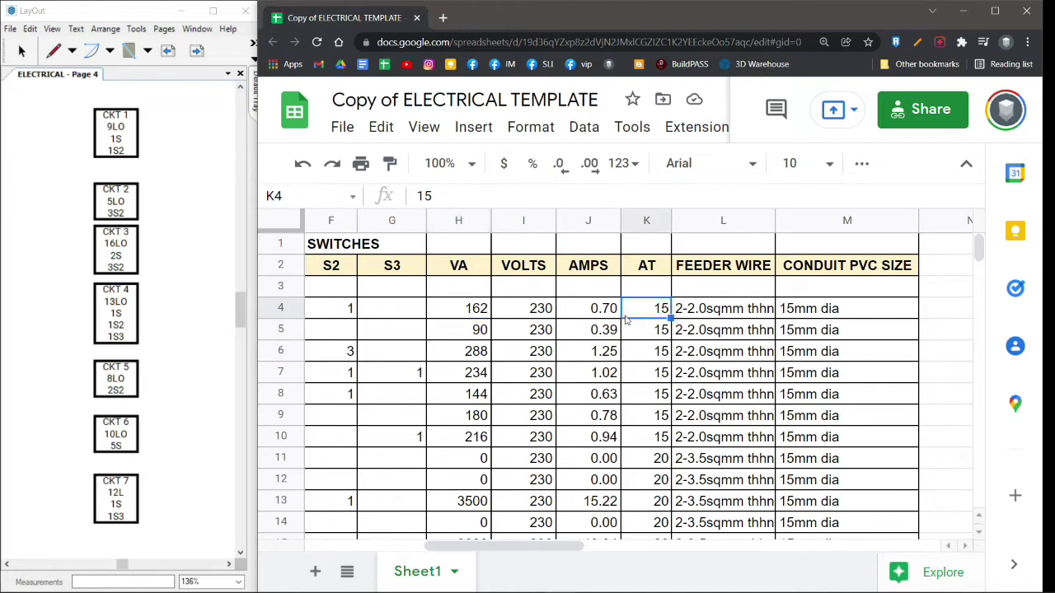
left_click(469, 315)
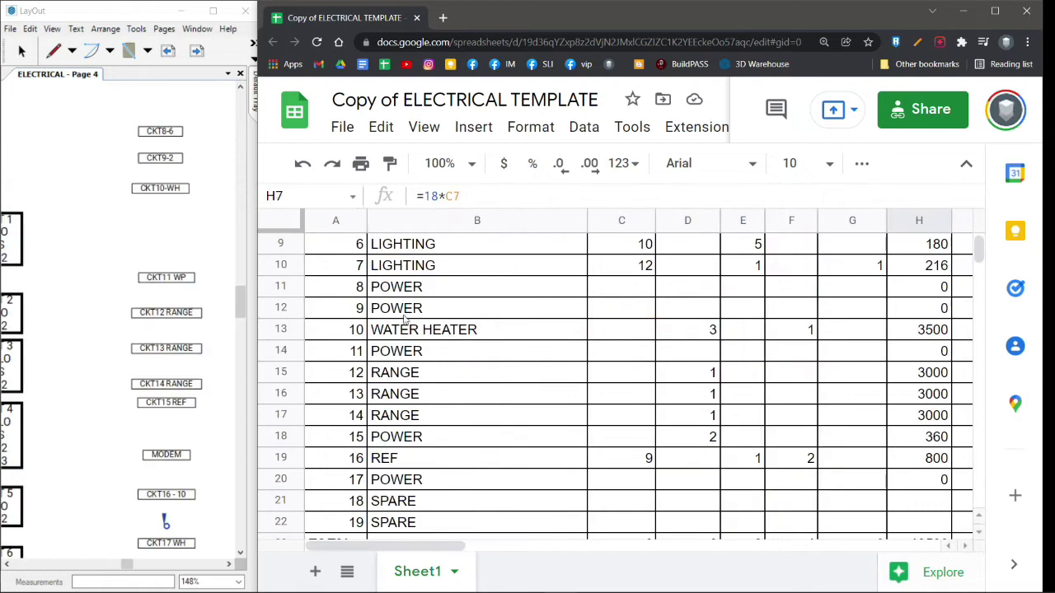
Compare the basement power labels CKT8 to CKT10 with their spreadsheet rows and inspect the water heater's VA entry.
left_click(390, 310)
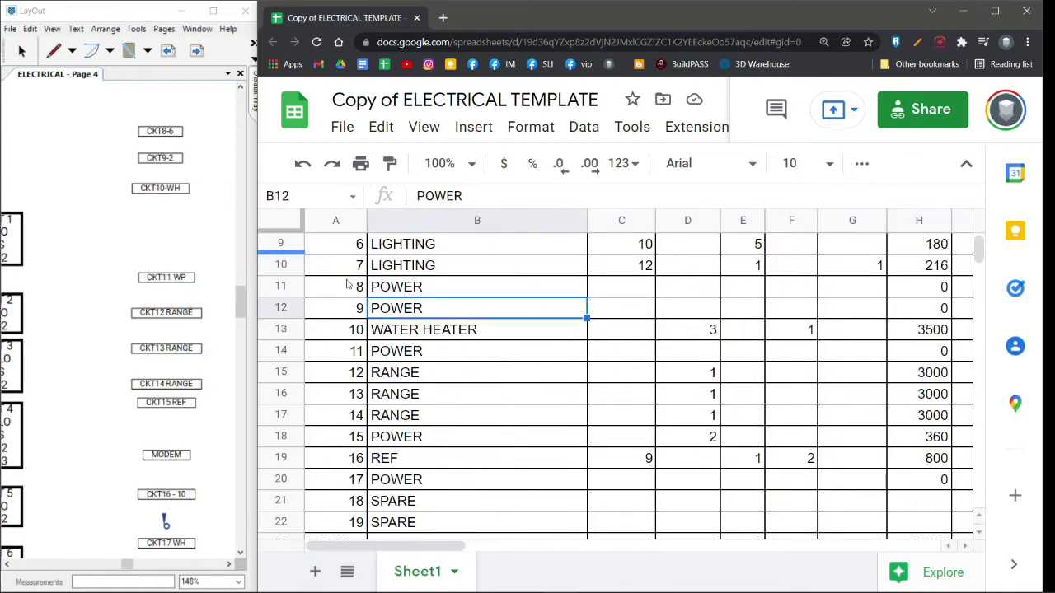
left_click(433, 333)
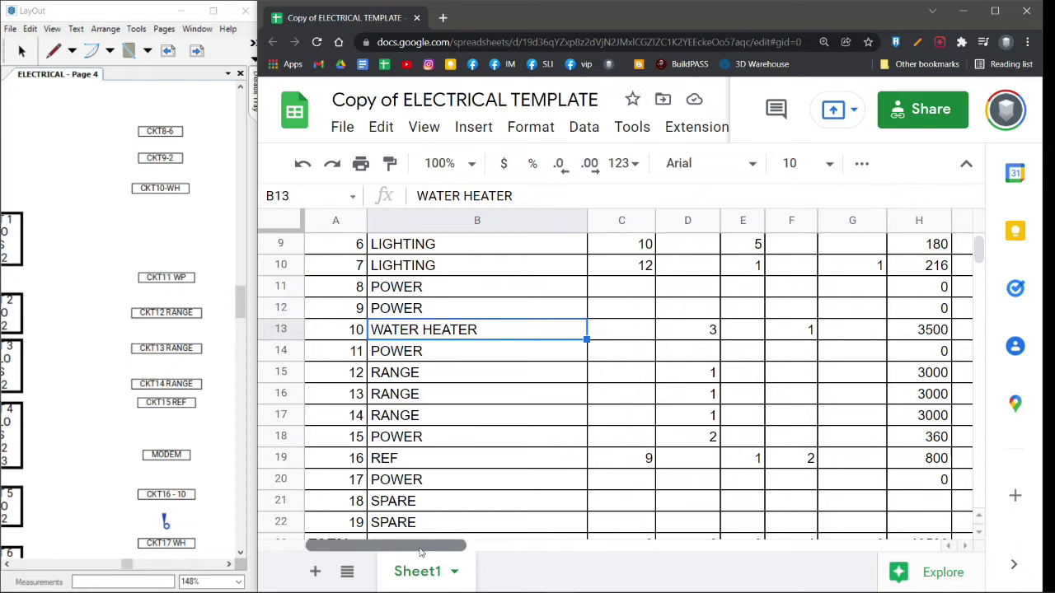
left_click_drag(419, 551, 502, 550)
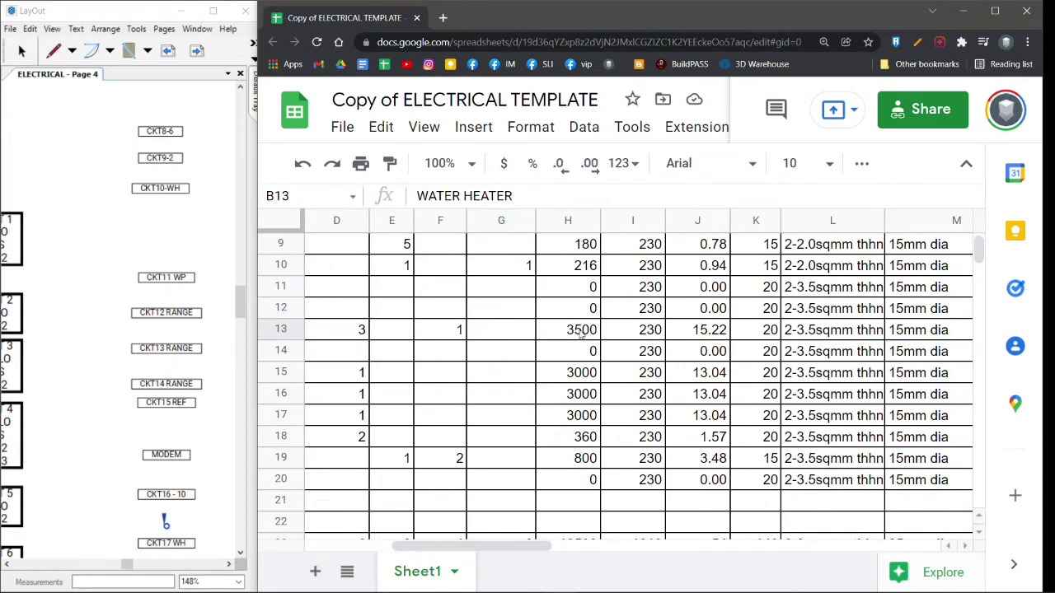
left_click(581, 333)
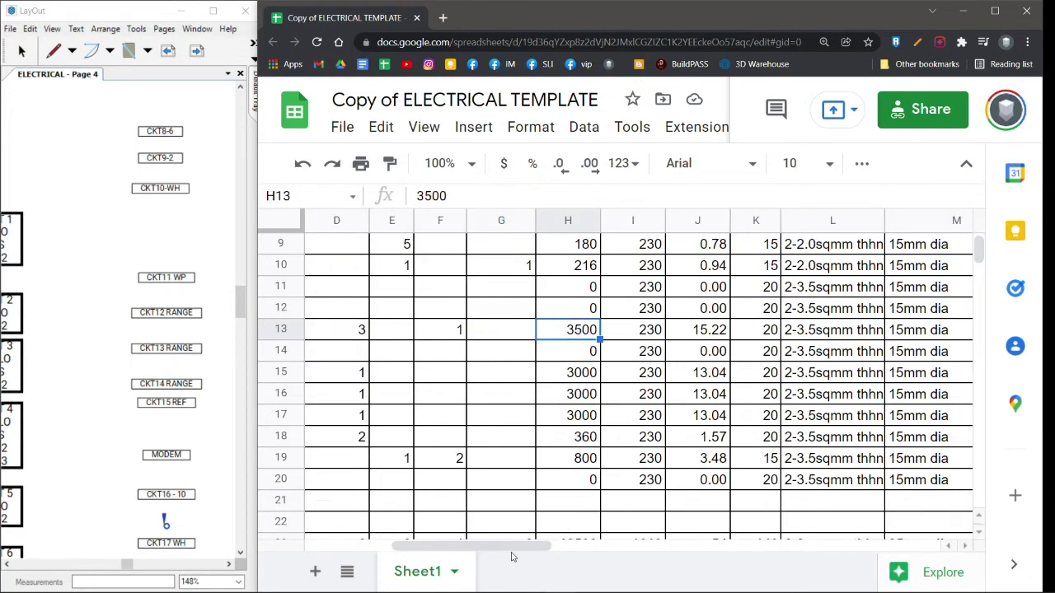
left_click_drag(508, 550, 421, 550)
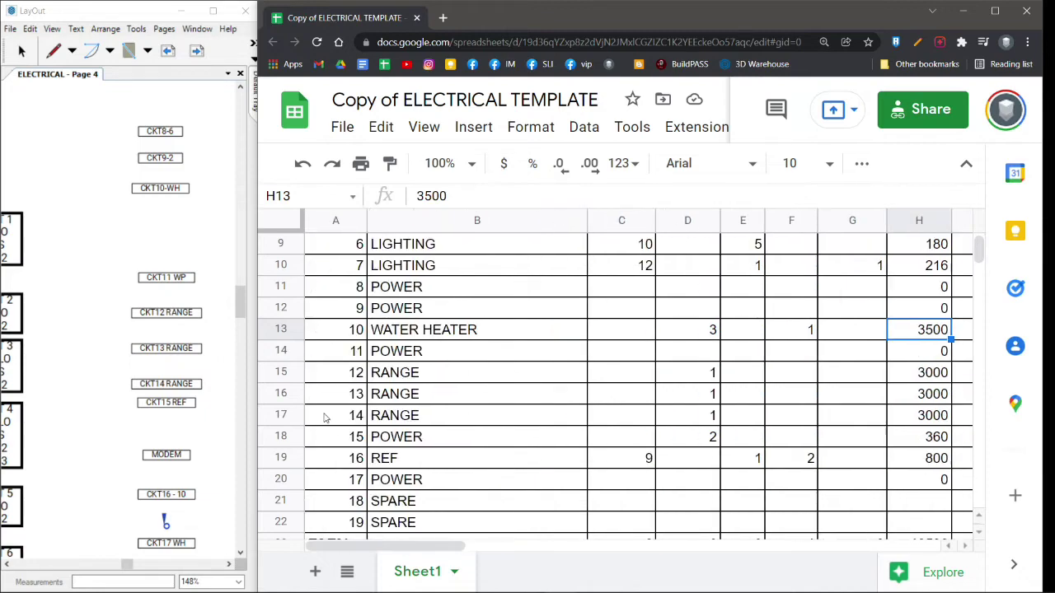
Compare the range and REF labels with the spreadsheet's circuit 12 to 16 rows and inspect the REF circuit's VA entry.
left_click_drag(404, 372, 410, 420)
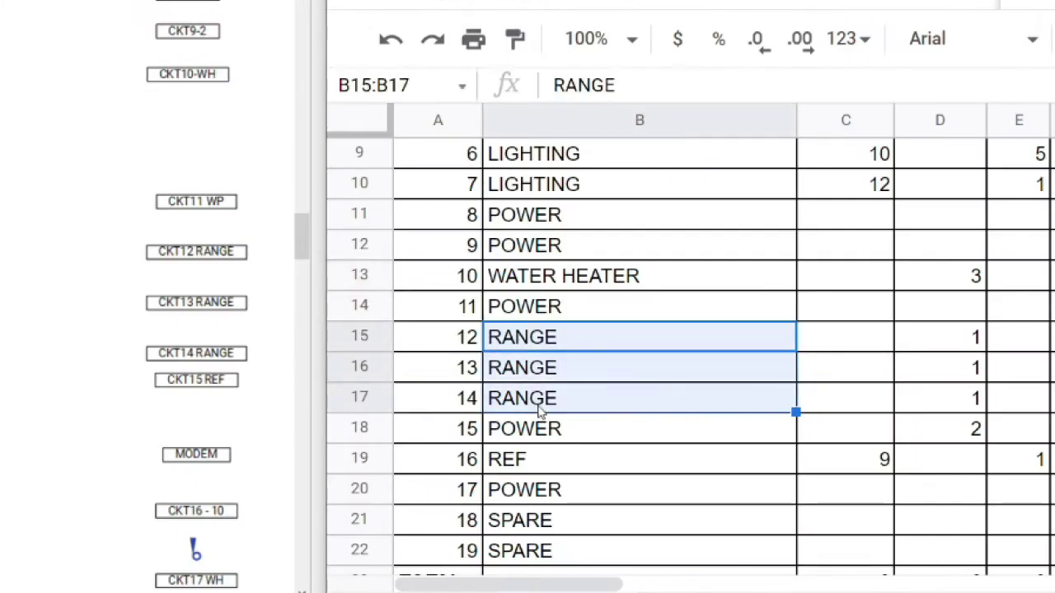
scroll(208, 261, "up", 2, "ctrl")
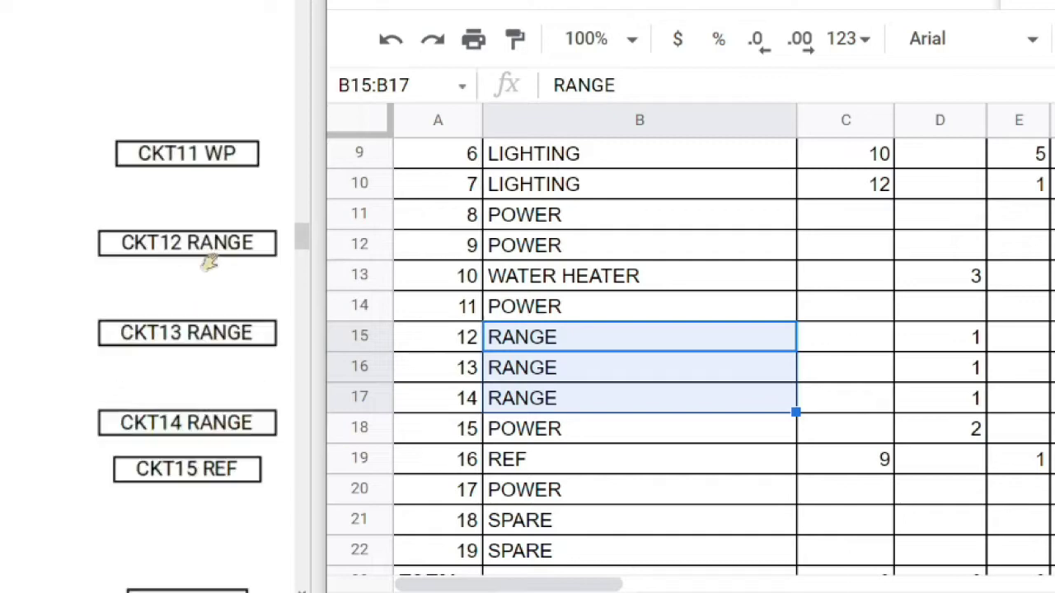
left_click_drag(226, 347, 163, 306)
left_click_drag(557, 581, 681, 582)
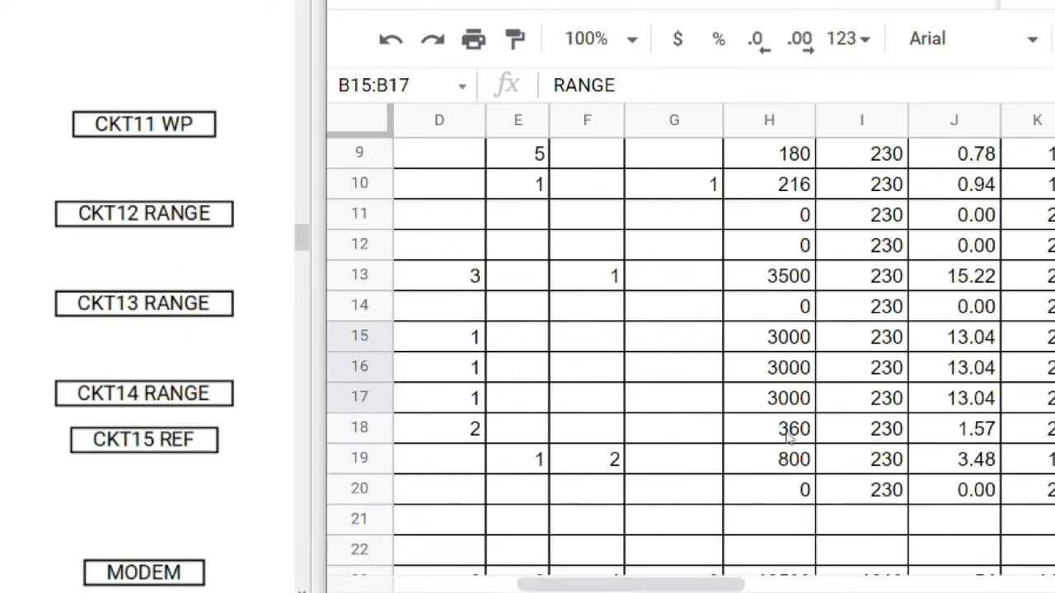
left_click(787, 459)
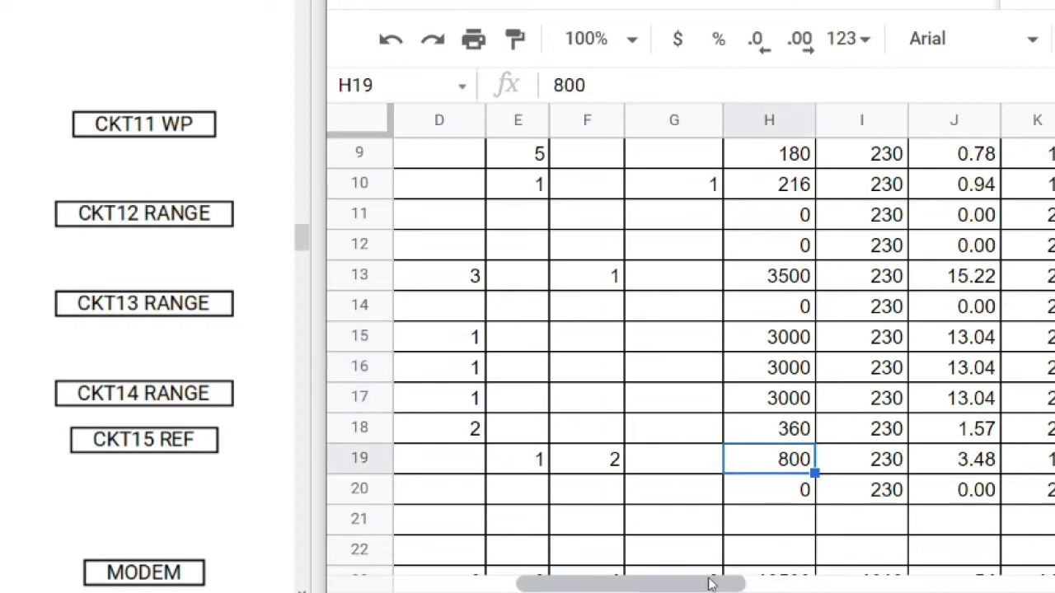
left_click_drag(711, 584, 577, 583)
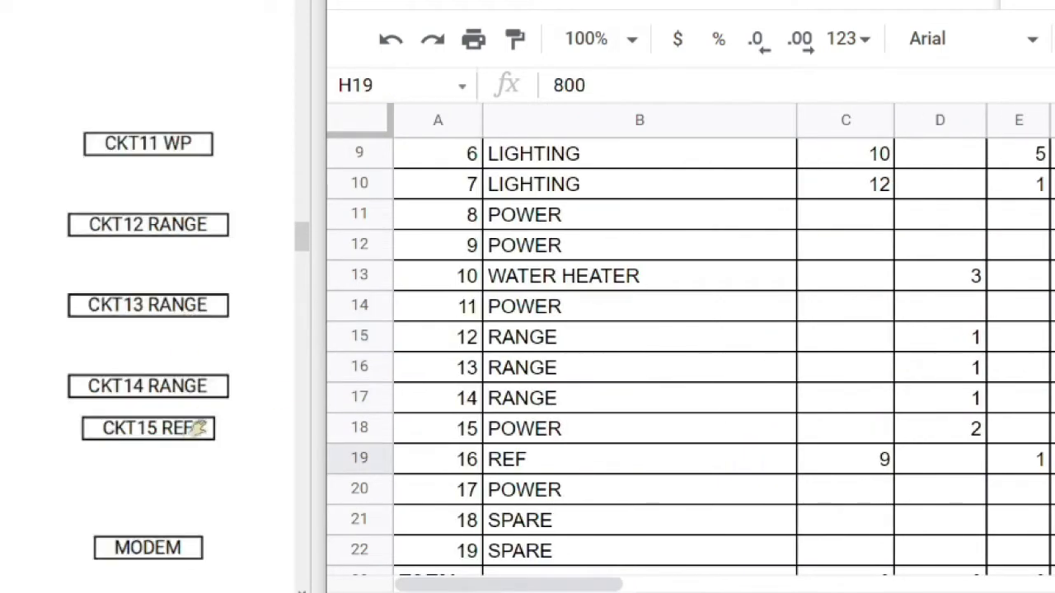
Move the REF circuit's row above the circuit 15 POWER row, following the CKT15 REF label.
left_click_drag(174, 430, 190, 306)
scroll(187, 306, "up", 2)
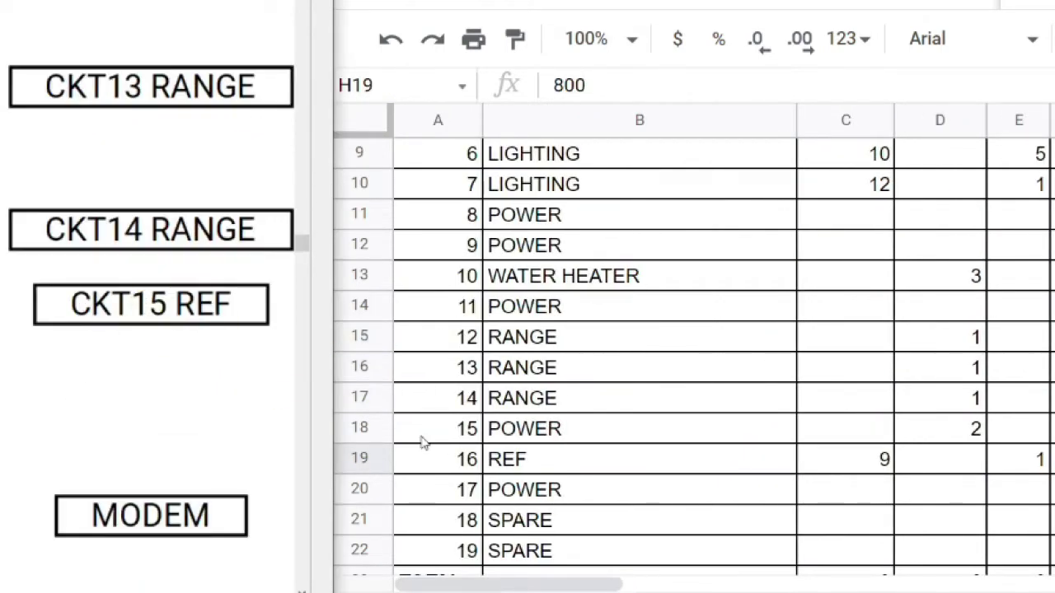
left_click(362, 429)
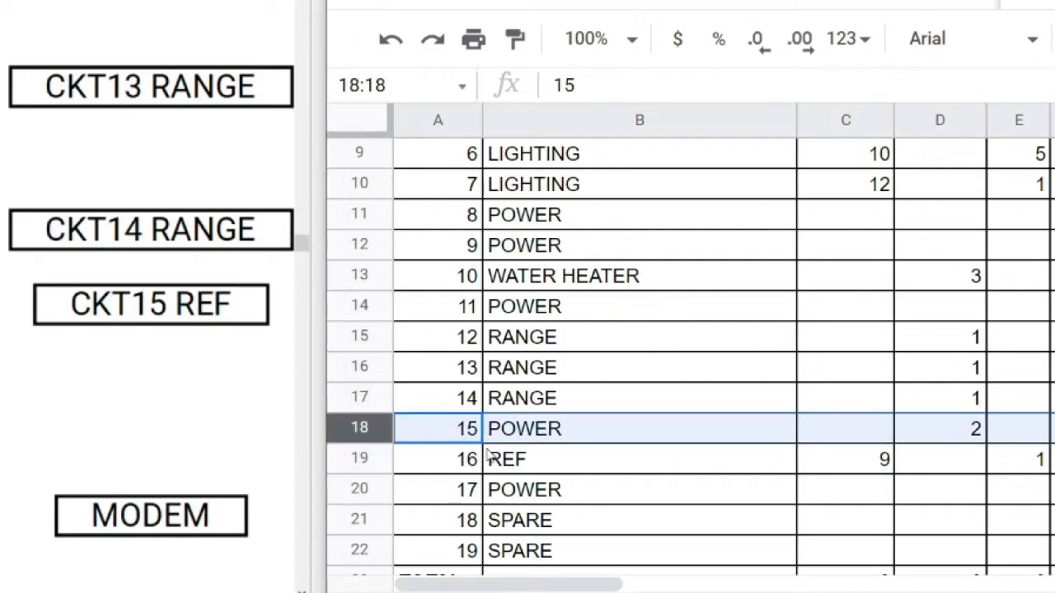
left_click(465, 462)
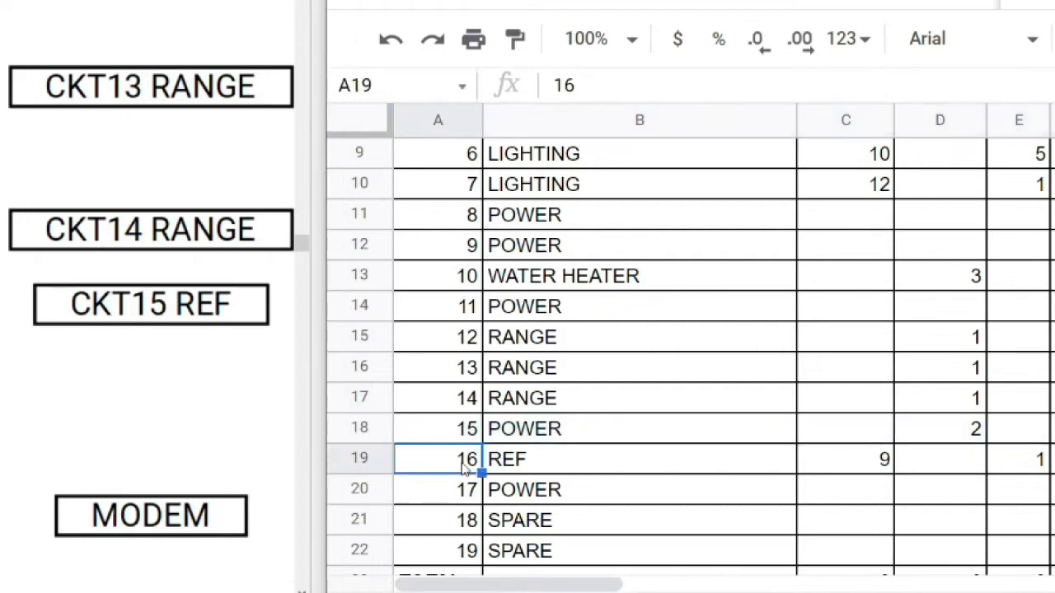
left_click(363, 458)
left_click_drag(361, 455, 371, 424)
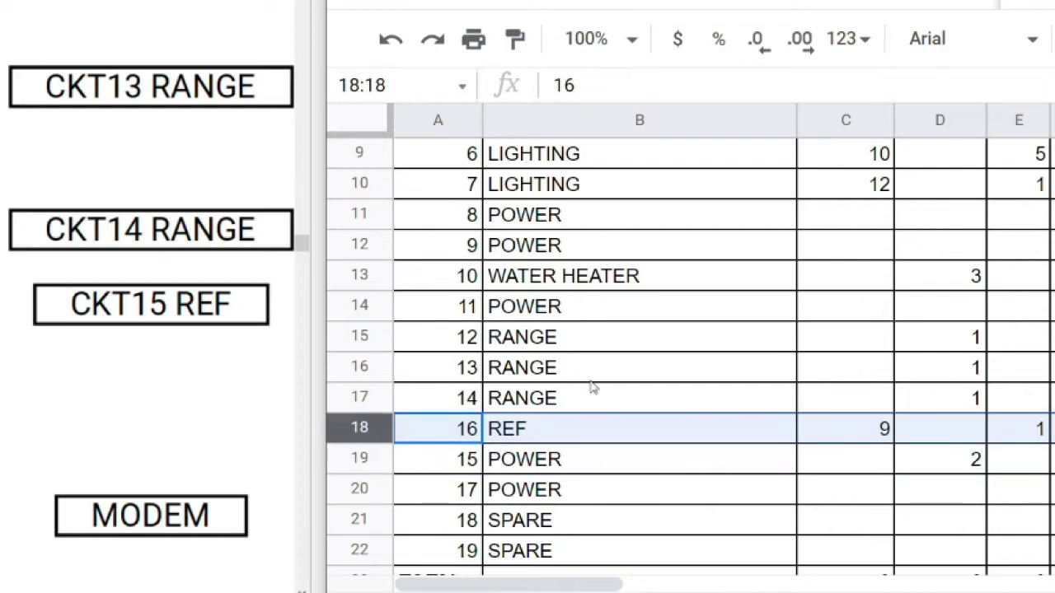
Renumber the REF circuit as 15.
left_click(467, 405)
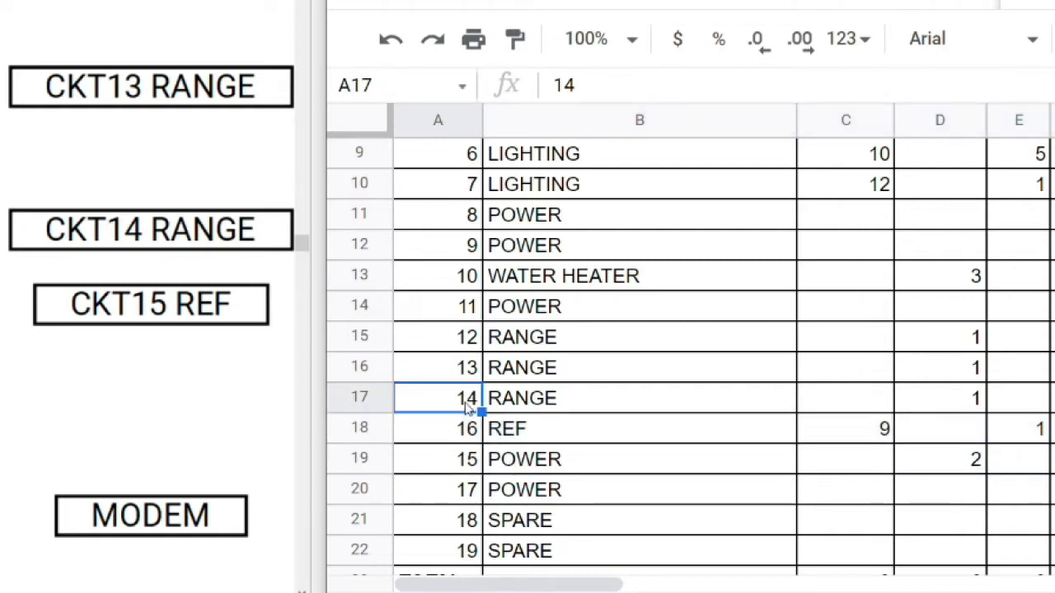
left_click(460, 460)
left_click(463, 432)
left_click(467, 399)
key("Down")
type("15")
key("Return")
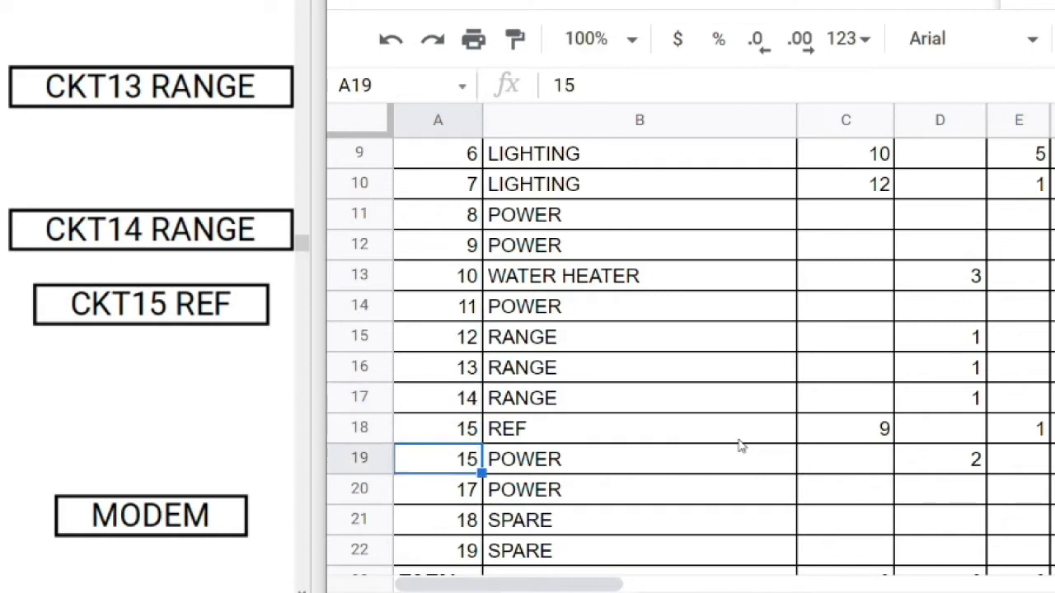
Try numbering the REF row 5, the two POWER rows below it 1 and 3, and the first SPARE row 5.
key("Down")
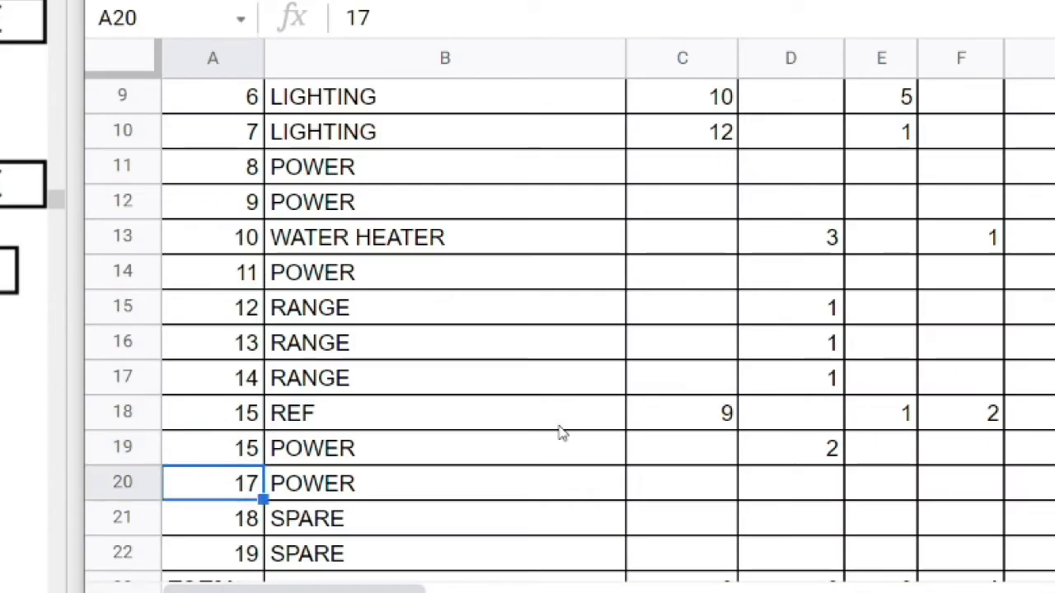
key("Up")
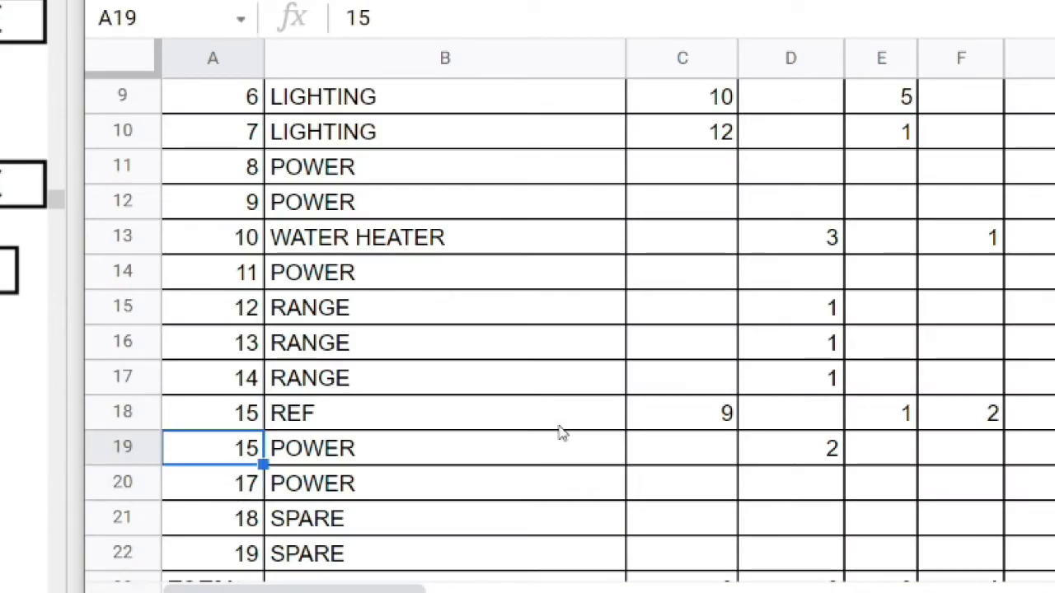
key("Up")
type("5")
key("Return")
type("1")
key("Return")
type("3")
key("Return")
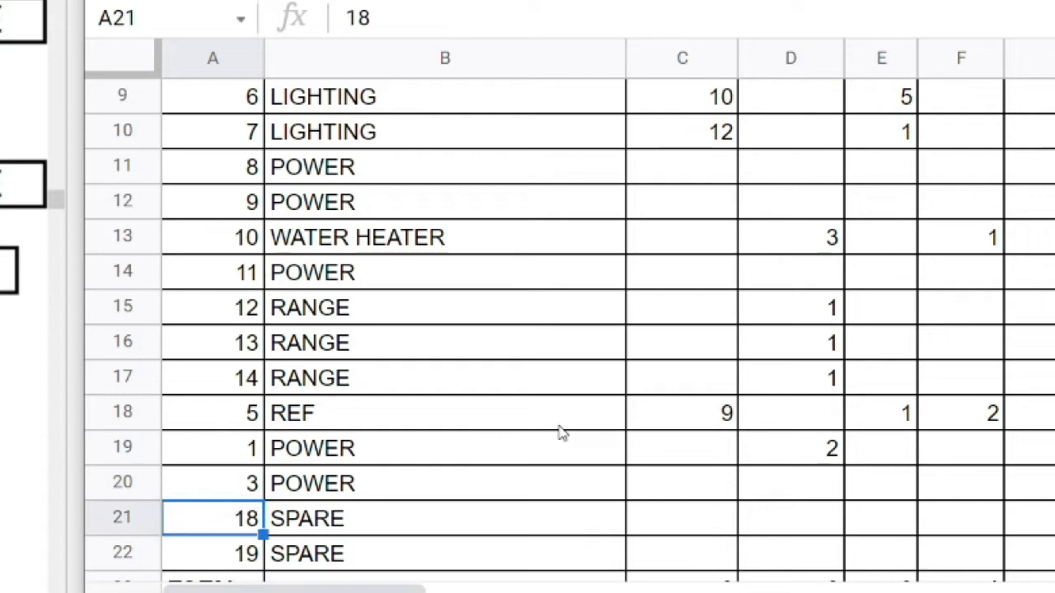
type("5")
key("Return")
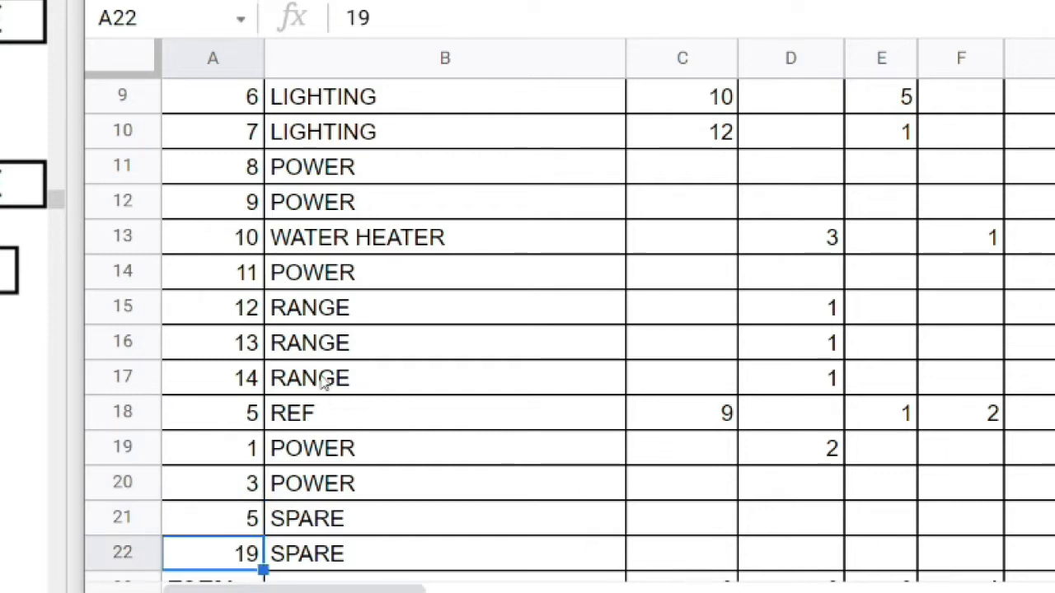
Fill the circuit numbering down from circuits 13 and 14 so the REF, POWER and SPARE rows run from 15 to 19.
left_click_drag(247, 343, 245, 399)
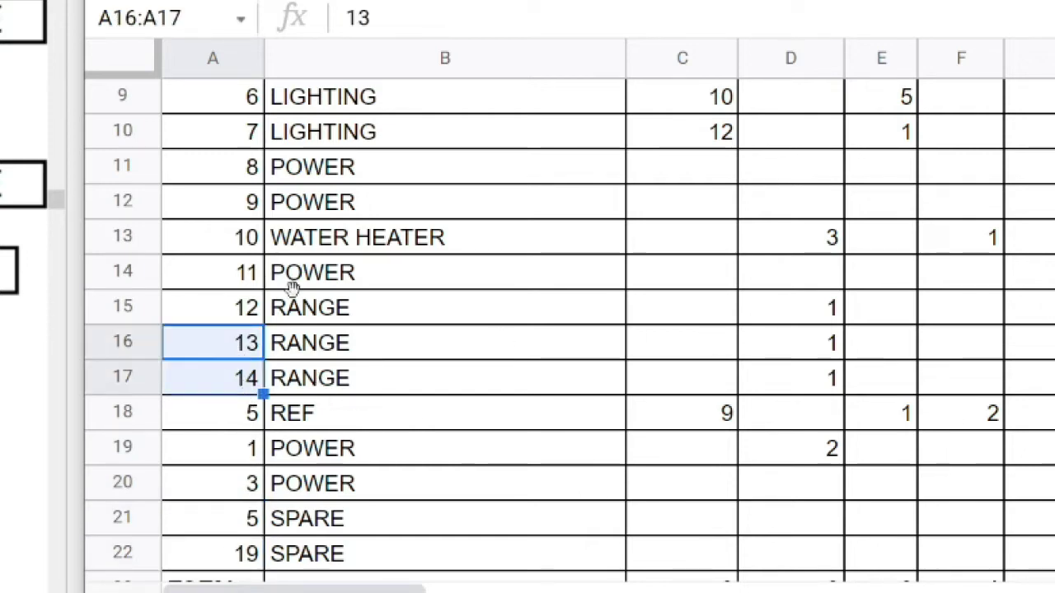
scroll(338, 369, "down", 3)
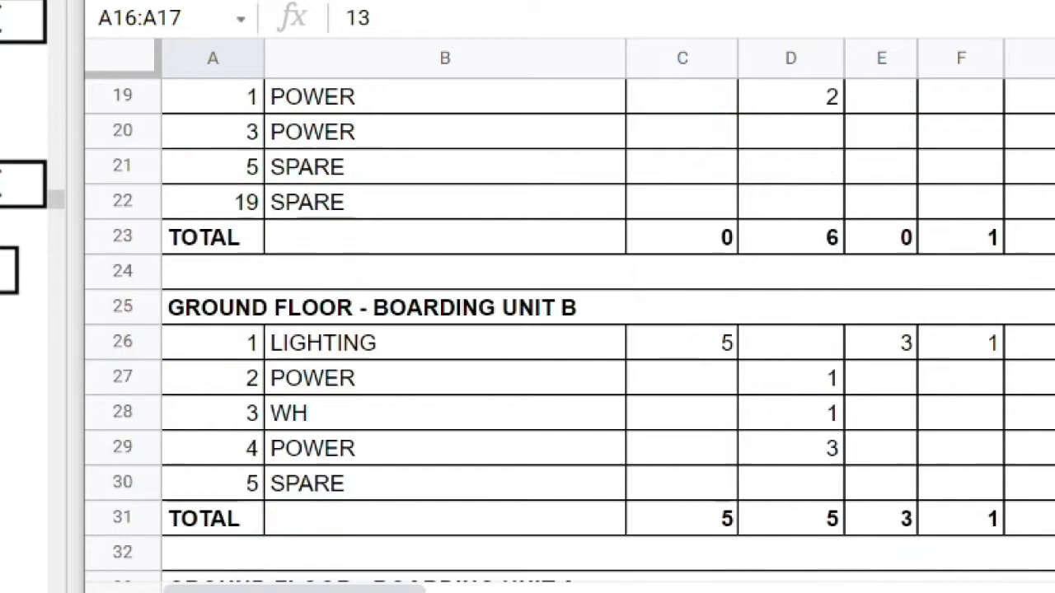
scroll(338, 368, "up", 3)
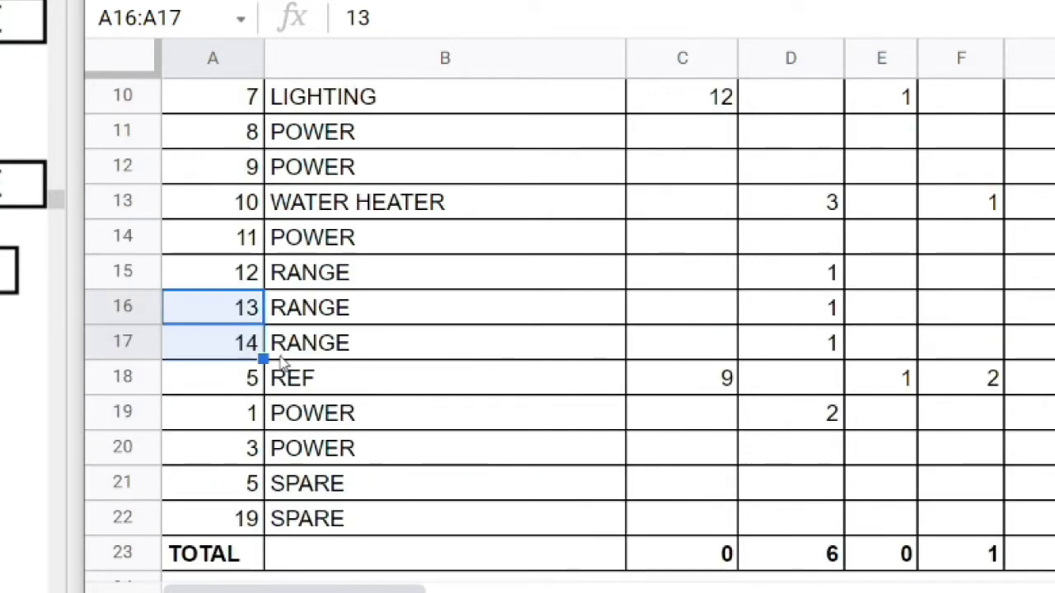
left_click_drag(263, 359, 264, 519)
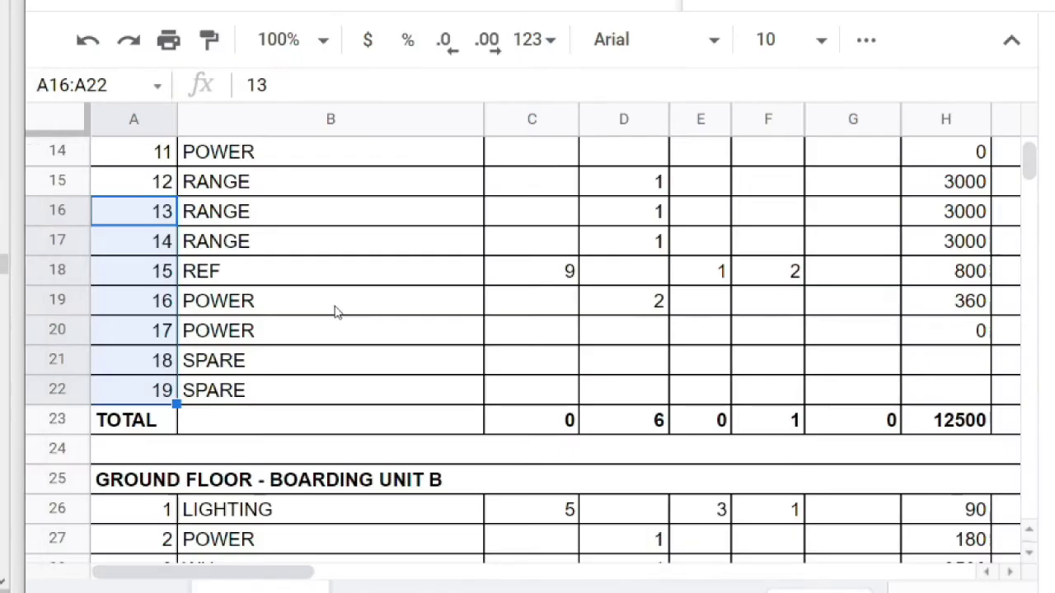
Insert seven blank rows between spare circuit 19 and the TOTAL row.
left_click(453, 425)
left_click_drag(148, 411, 140, 506)
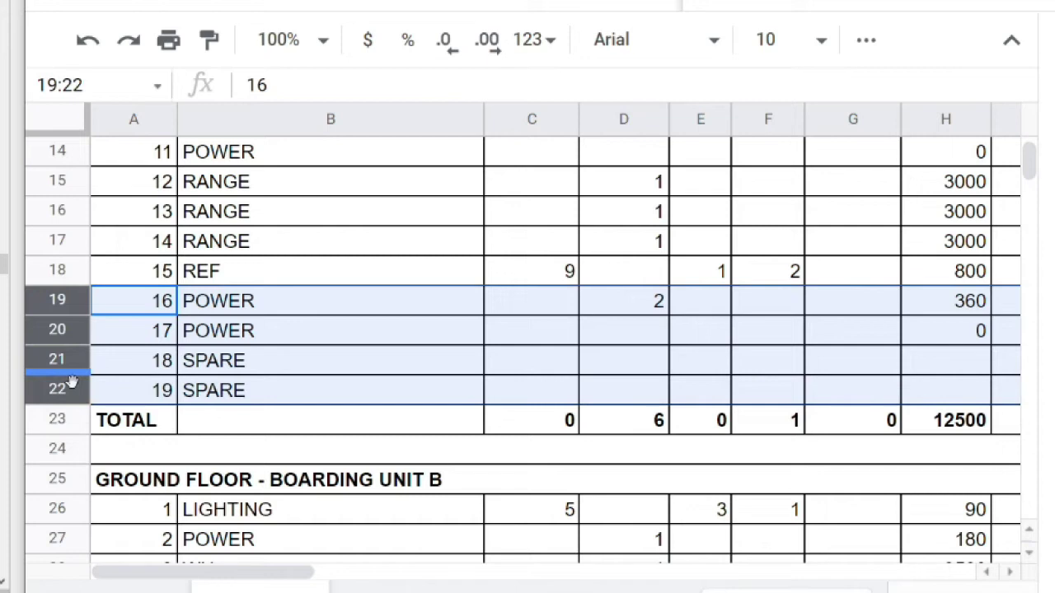
right_click(71, 379)
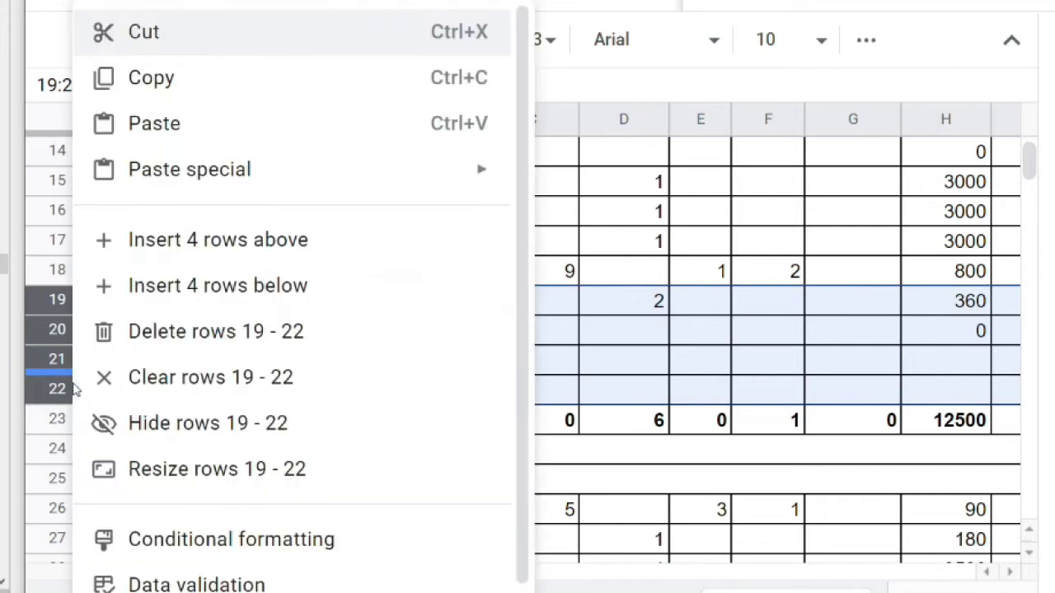
left_click(190, 304)
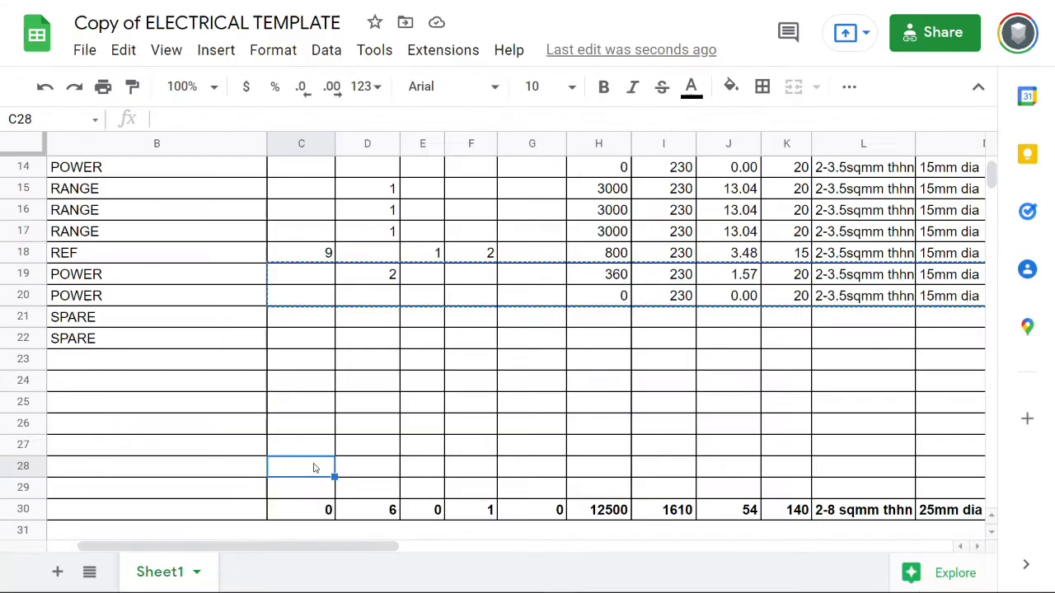
Copy the load values of circuits 16–17 and the two SPARE descriptions into rows 28 and 29 above the total.
type("2\t\t\t\t360\t230\t1.57\t20\t2-3.5sqmm thhn\t15mm dia \t\t\t\t\t0\t230\t0.00\t20\t2-3.5sqmm thhn\t15mm dia")
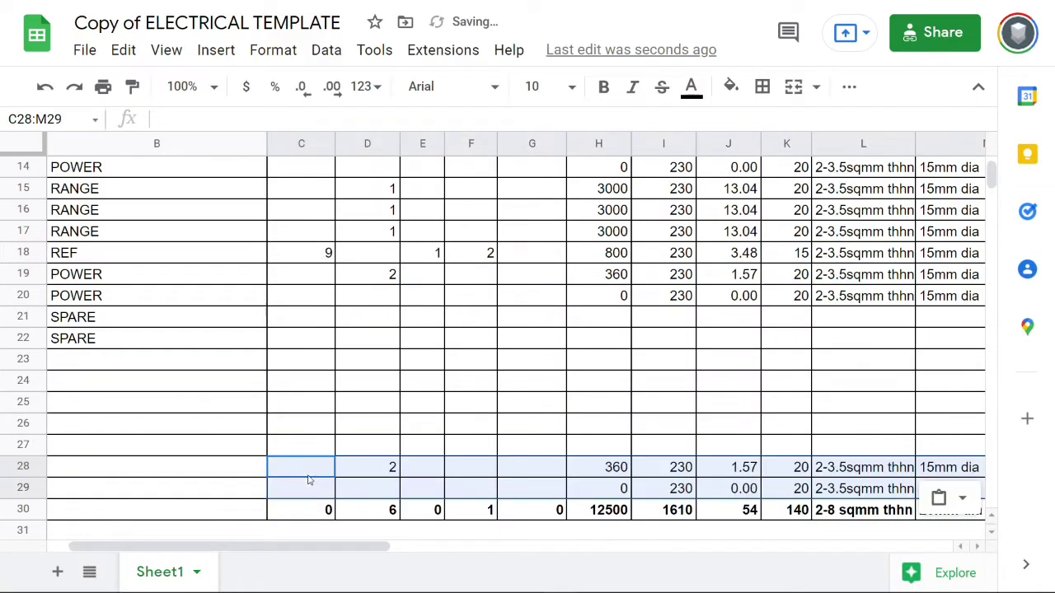
left_click_drag(77, 322, 90, 336)
key("ctrl+c")
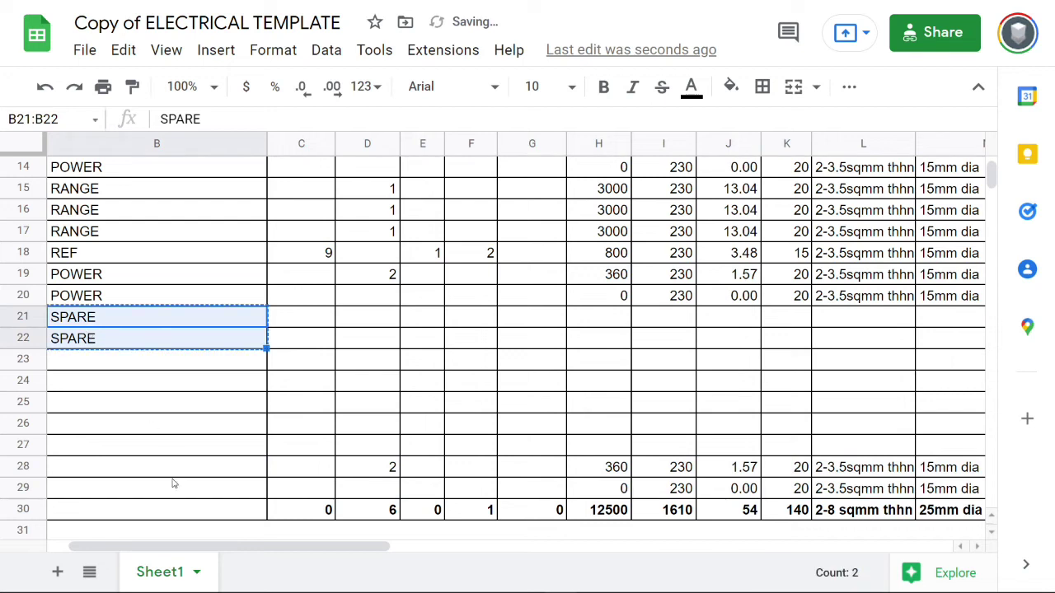
left_click_drag(172, 468, 174, 485)
key("ctrl+v")
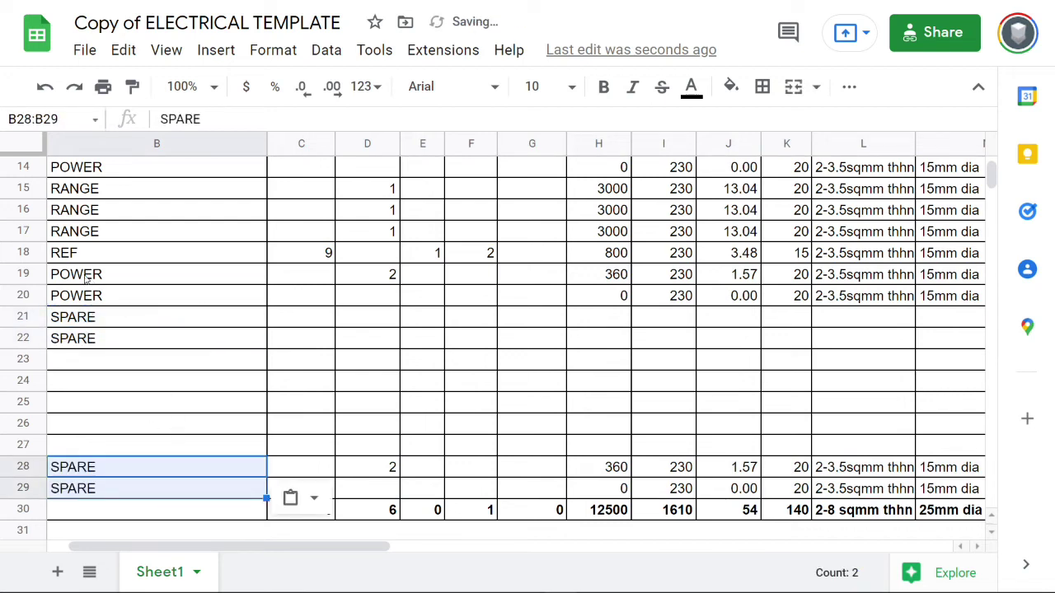
Copy the row 19 POWER description and load values into rows 20 to 27.
left_click(86, 279)
left_click_drag(76, 278, 915, 290)
key("ctrl+c")
left_click_drag(111, 296, 98, 454)
key("ctrl+v")
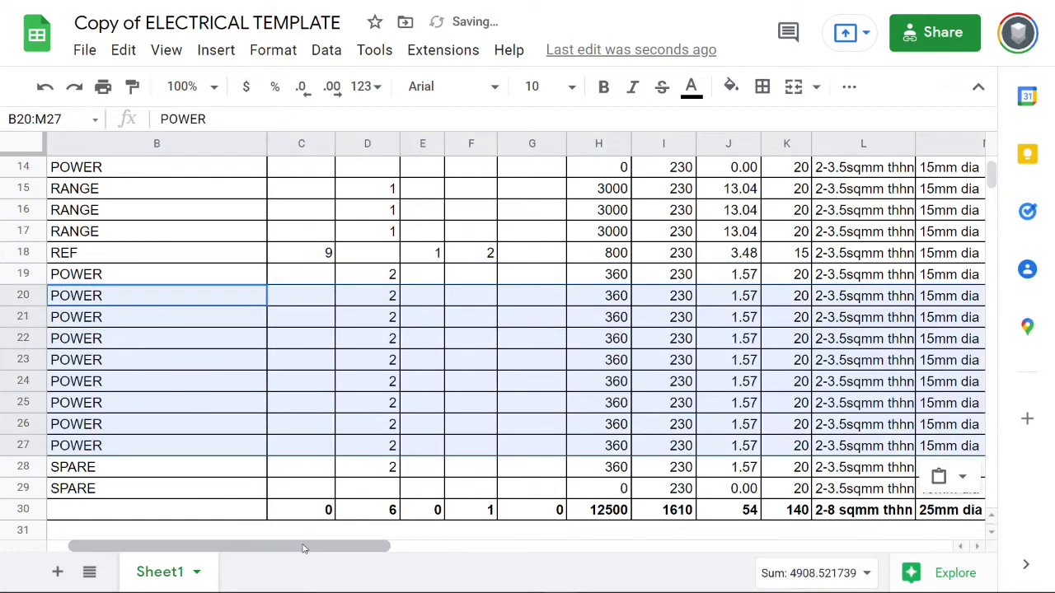
Examine the VA, volts, amps, AT, feeder wire and conduit size columns of the schedule.
left_click_drag(305, 546, 452, 564)
scroll(524, 390, "up", 1)
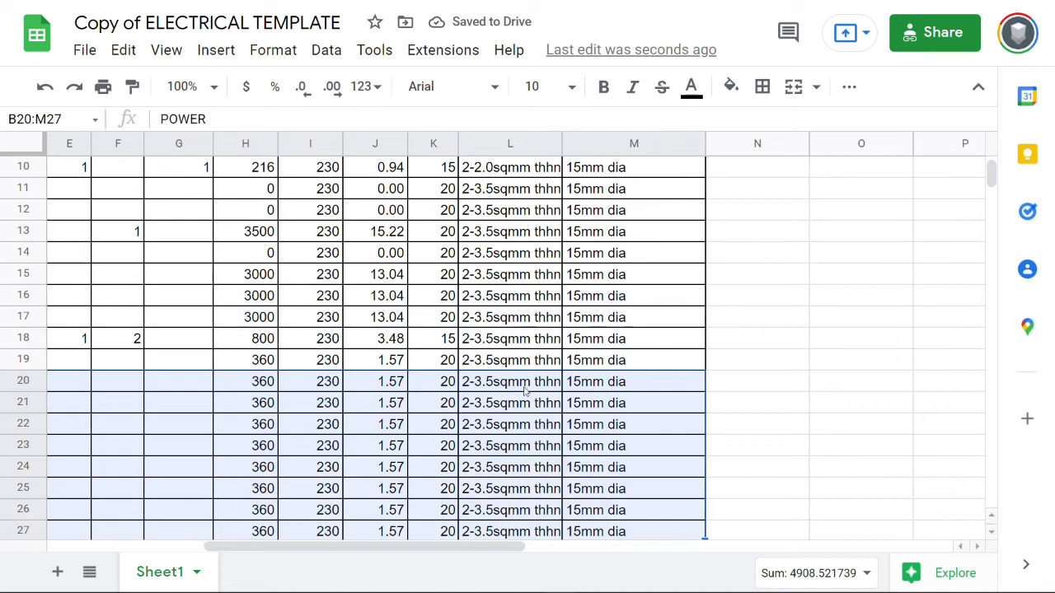
scroll(509, 234, "up", 3)
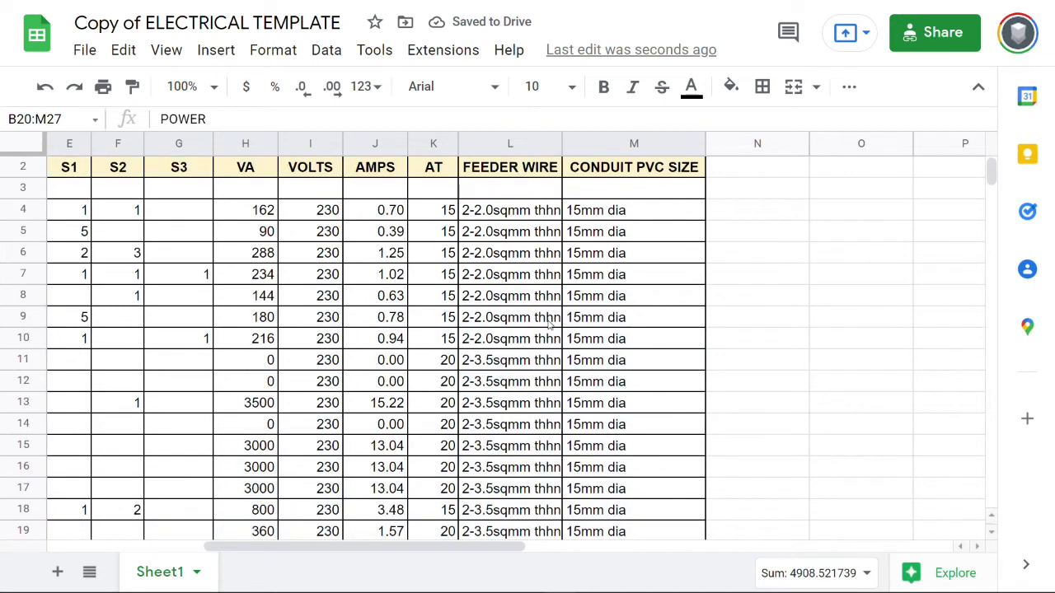
scroll(548, 338, "down", 2)
scroll(544, 346, "up", 2)
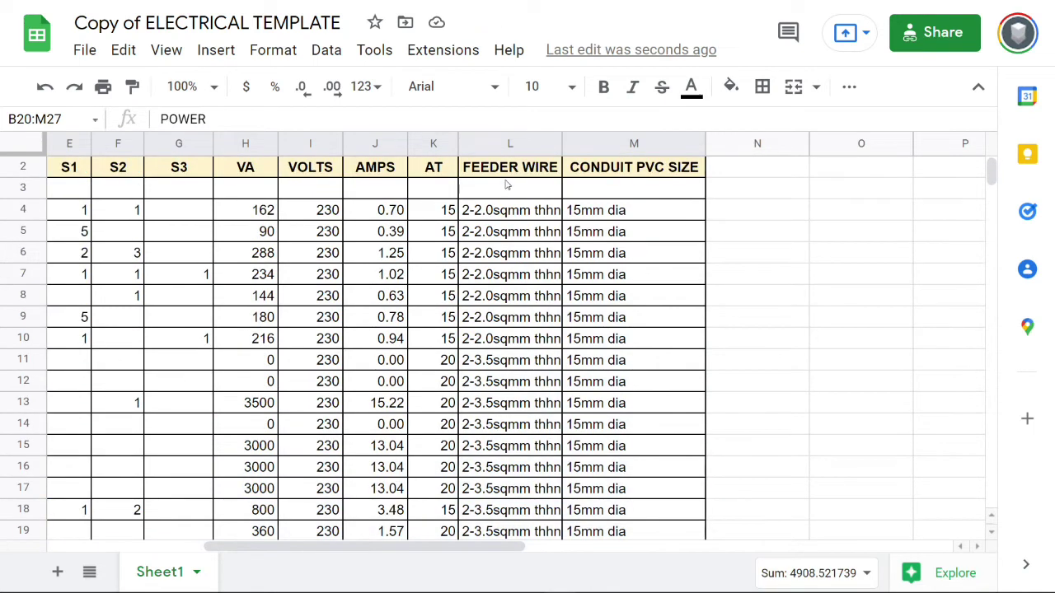
scroll(534, 380, "down", 2)
left_click(531, 432)
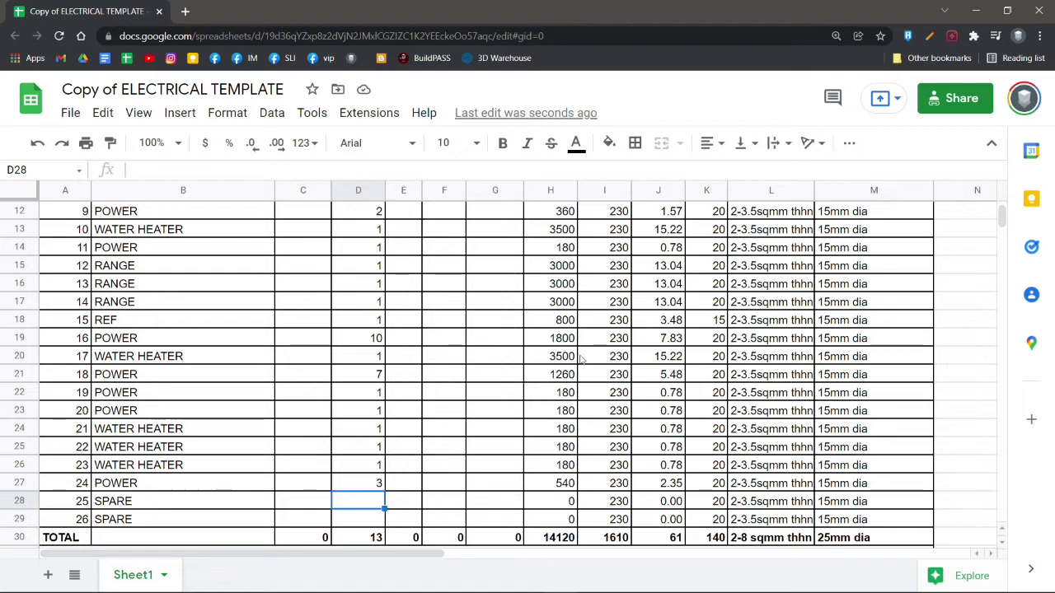
Copy circuit 17's VA, volts, amps, AT, feeder wire and conduit values to water heater circuits 21, 22 and 23.
left_click_drag(557, 356, 874, 357)
key("ctrl+c")
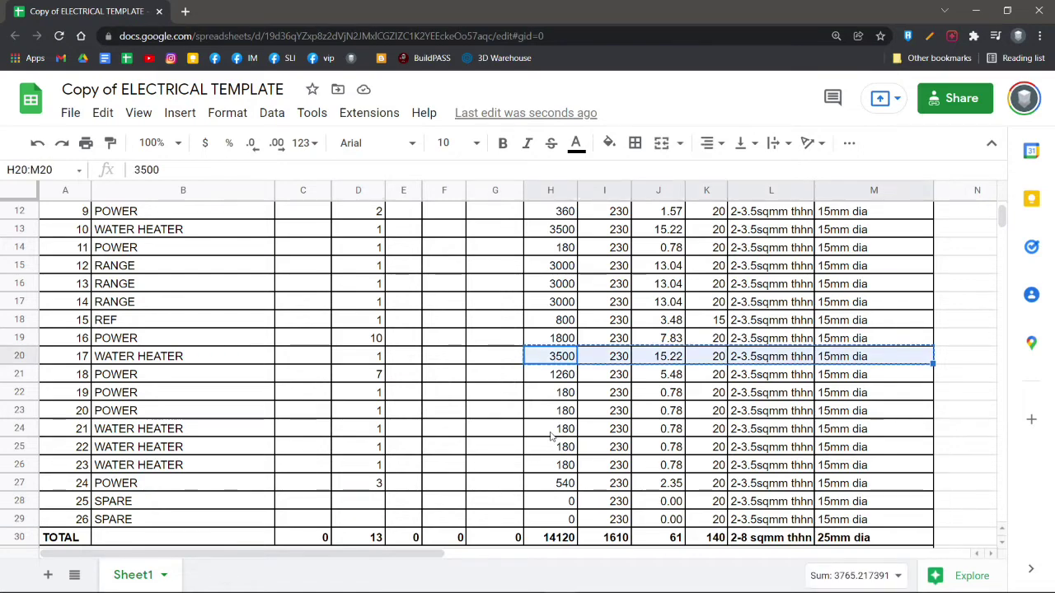
left_click_drag(550, 437, 563, 470)
key("ctrl+v")
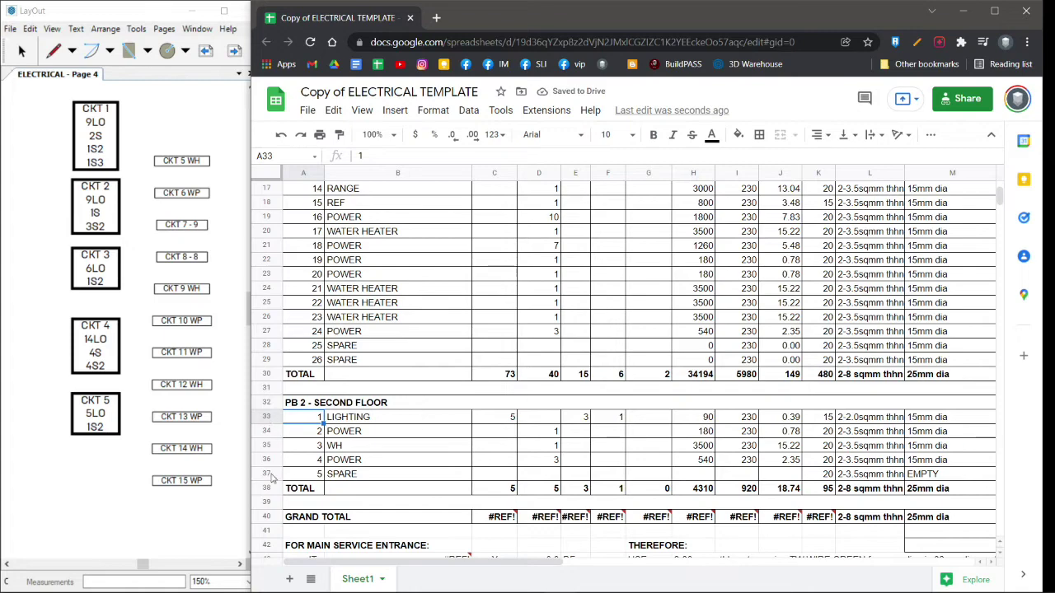
Insert ten blank rows below the SPARE row of the PB 2 - SECOND FLOOR schedule.
left_click_drag(267, 417, 271, 476)
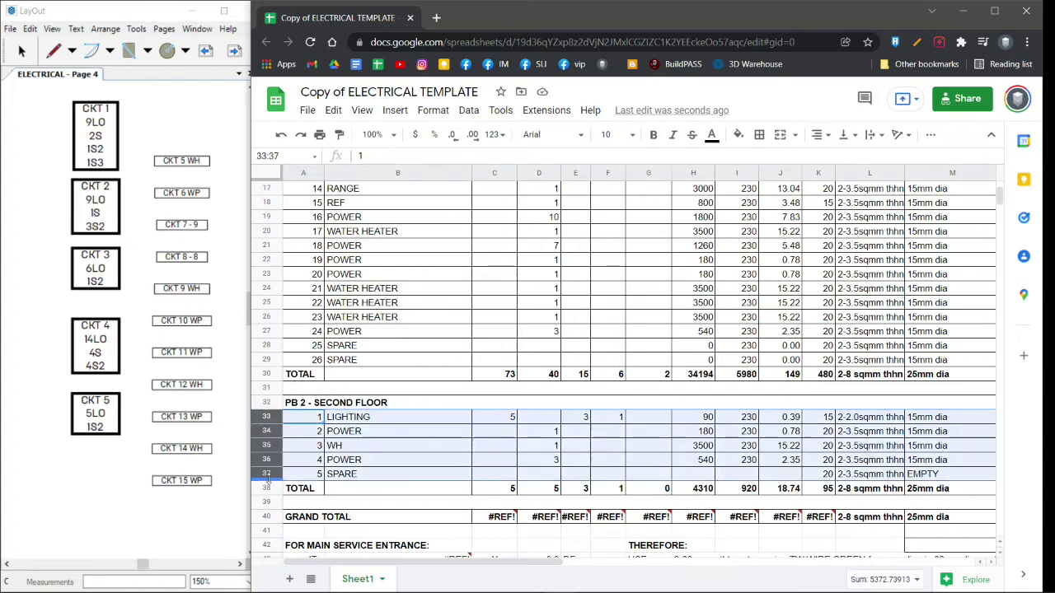
right_click(272, 486)
left_click(329, 293)
Enlarge the browser zoom and fill the PB 2 circuit numbering down from circuits 4 and 5 through circuit 15.
scroll(330, 313, "down", 1)
left_click_drag(304, 332, 304, 346)
left_click(1027, 42)
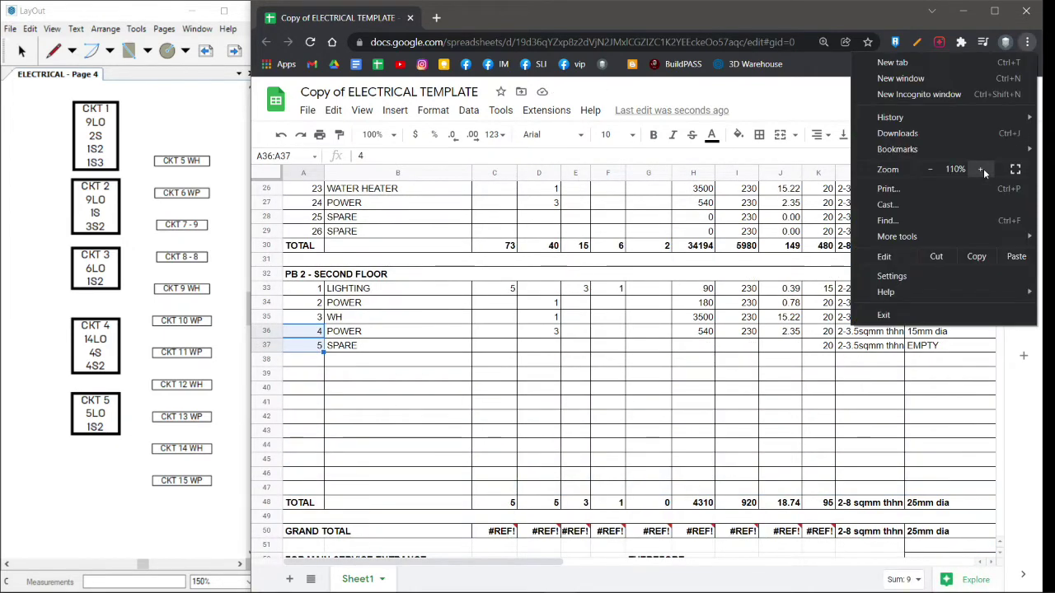
triple_click(983, 168)
left_click(354, 351)
scroll(354, 282, "down", 2)
left_click_drag(352, 286, 356, 458)
left_click(375, 436)
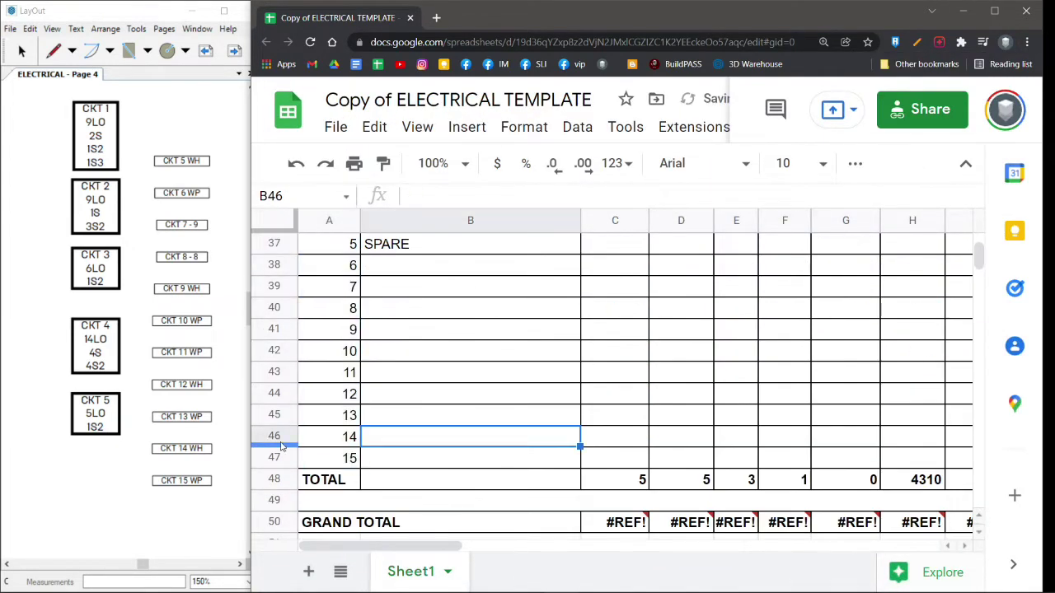
Insert two rows below PB 2 circuit 15 and extend the numbering to 17.
left_click_drag(278, 438, 278, 458)
right_click(278, 458)
left_click(337, 297)
left_click(375, 418)
left_click_drag(351, 437, 351, 458)
Copy the first schedule's two SPARE rows onto the last two PB 2 rows, 48 and 49.
scroll(454, 412, "up", 4)
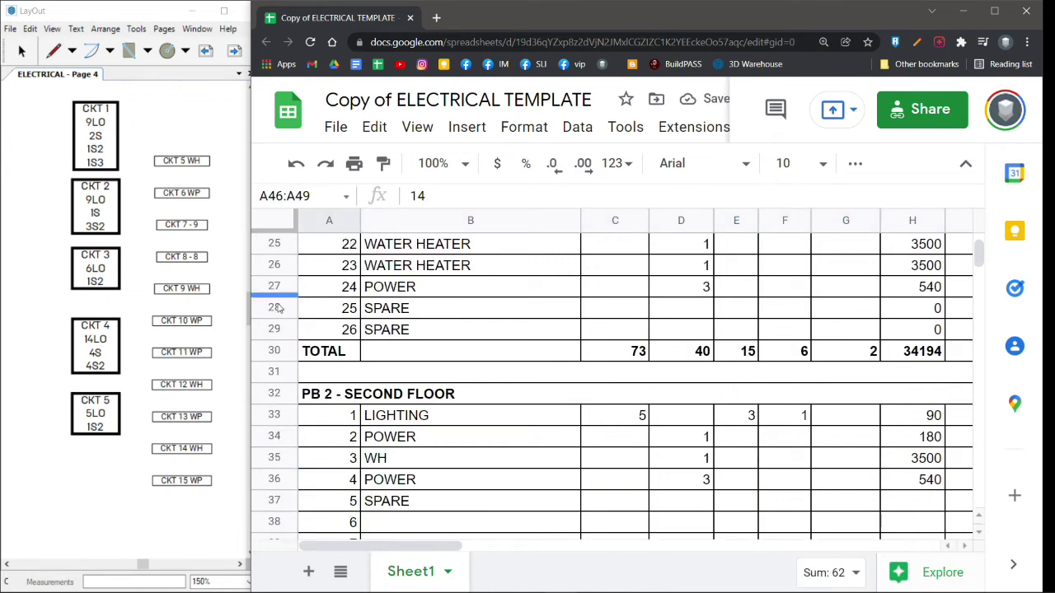
left_click_drag(275, 308, 278, 330)
key("ctrl+c")
scroll(279, 331, "down", 4)
left_click_drag(283, 392, 283, 414)
key("ctrl+v")
Copy PB 2's first LIGHTING row onto the circuit rows directly below it.
scroll(405, 401, "up", 4)
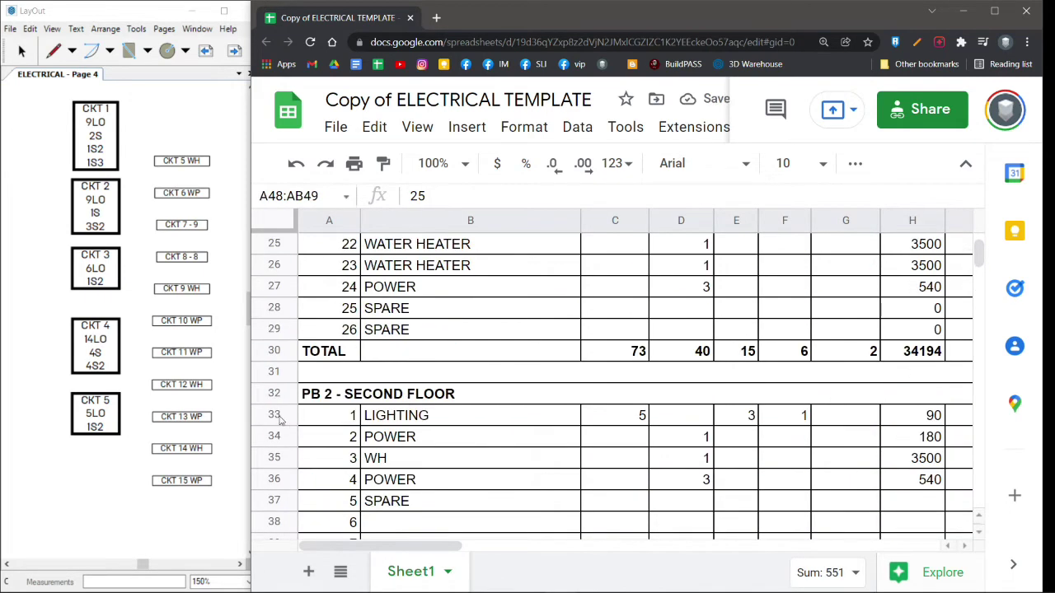
left_click(283, 417)
scroll(284, 330, "down", 1)
key("ctrl+c")
left_click_drag(274, 351, 274, 415)
key("ctrl+v")
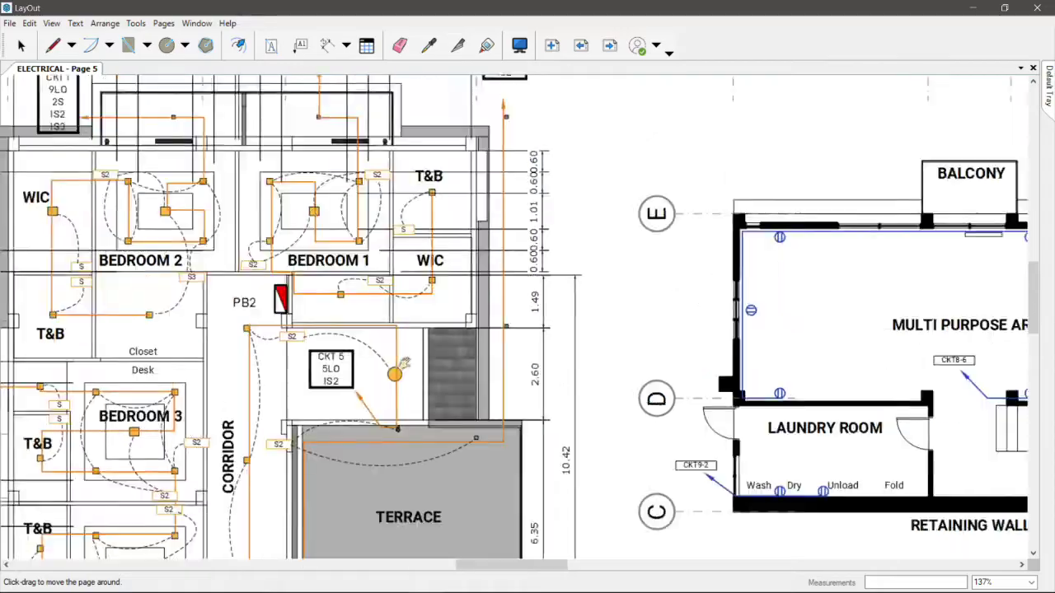
Enter the PB 2 counts from the circuit labels, setting D33 to 2, D34 to 1 and E35 to 1.
middle_click_drag(404, 342, 418, 476)
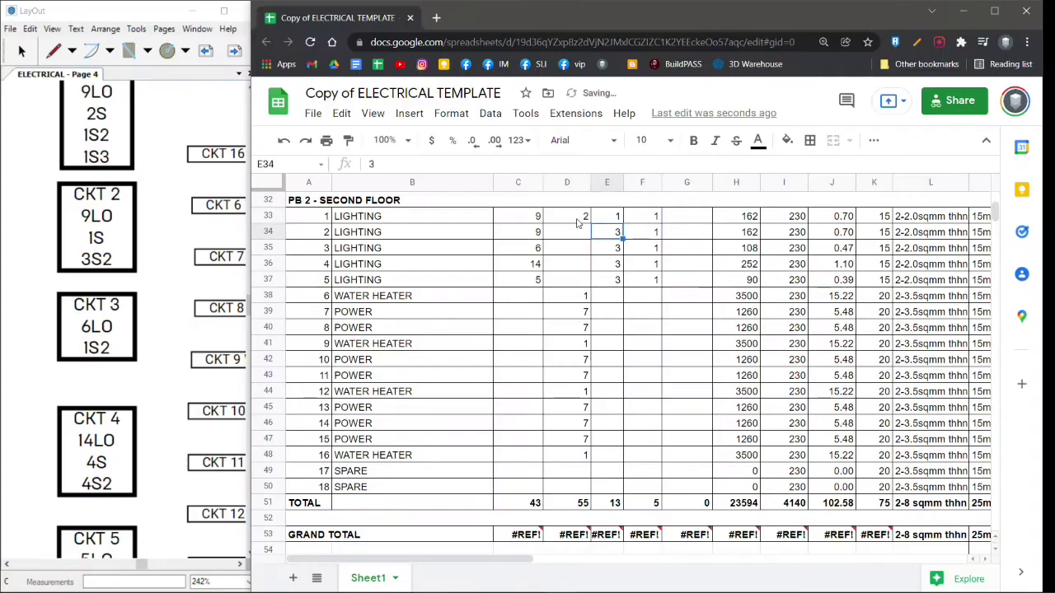
left_click(579, 219)
type("2")
key("Return")
type("1")
key("Tab")
key("Down")
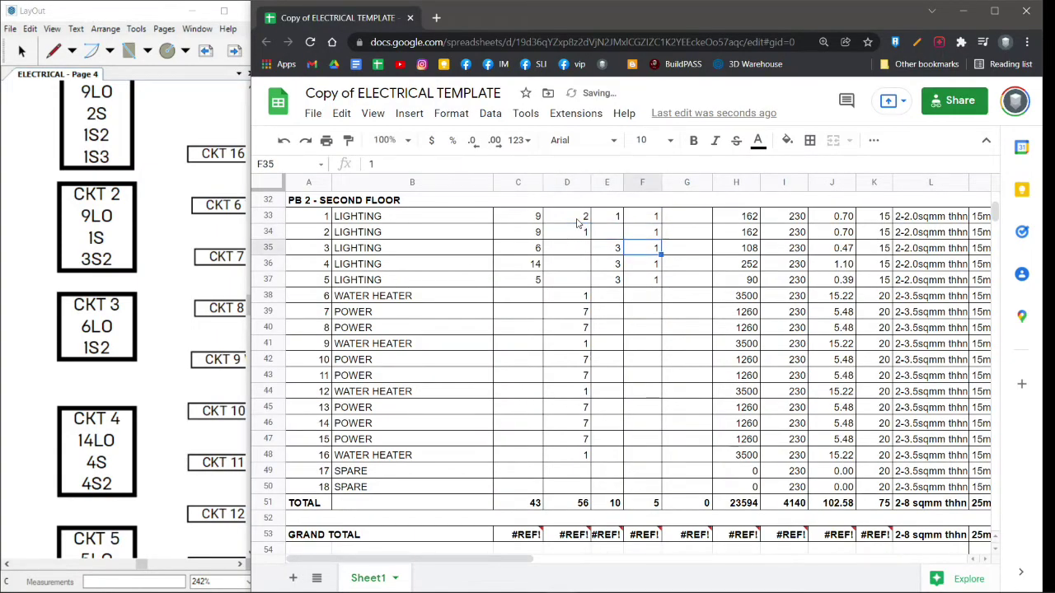
type("1")
key("Return")
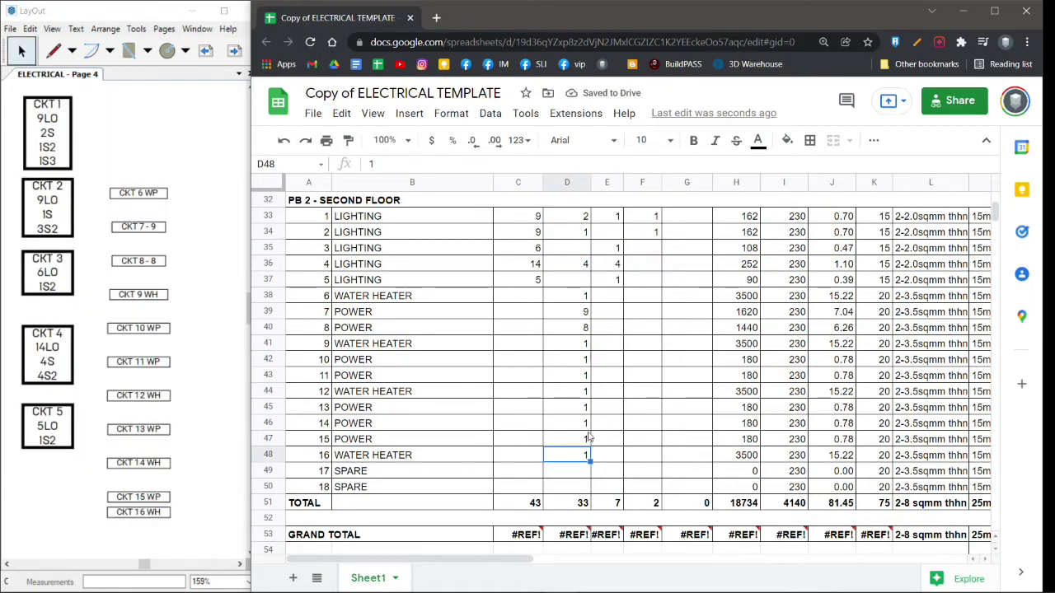
Try to remove the broken references from the lights formula in the GRAND TOTAL row.
scroll(573, 537, "right", 1)
double_click(527, 537)
double_click(484, 536)
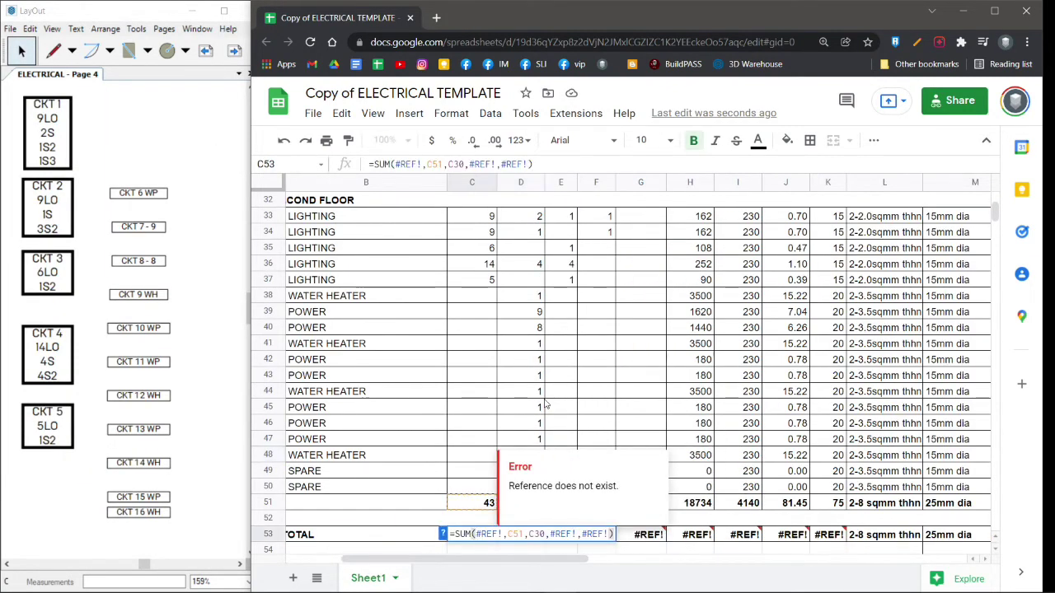
left_click_drag(476, 535, 588, 541)
key("Return")
Copy the PB 2 lights total formula in C51 across D51:J51.
left_click(492, 487)
key("ctrl+c")
left_click_drag(529, 488, 804, 490)
key("ctrl+v")
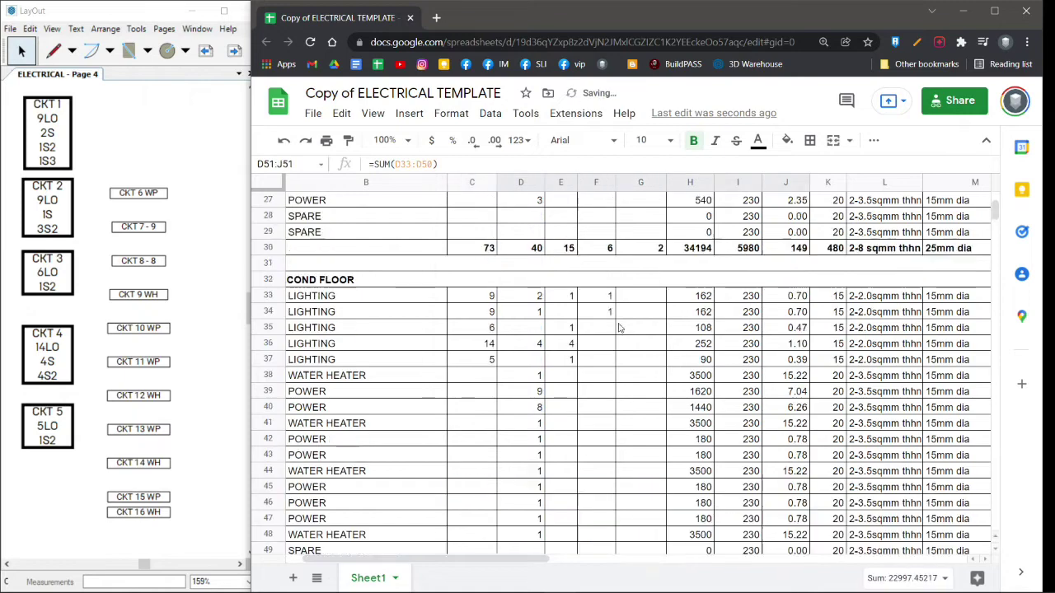
Set the lights GRAND TOTAL in C53 to the sum of the PB 2 and PB1 totals, C51 and C30.
left_click(602, 375)
left_click(490, 518)
type("=")
left_click(486, 492)
type("+")
scroll(487, 461, "up", 4)
left_click(487, 348)
key("Return")
Set GRAND TOTAL cell D53 to the sum of D51 and D30, and extend the formula through K53.
left_click(532, 518)
type("=")
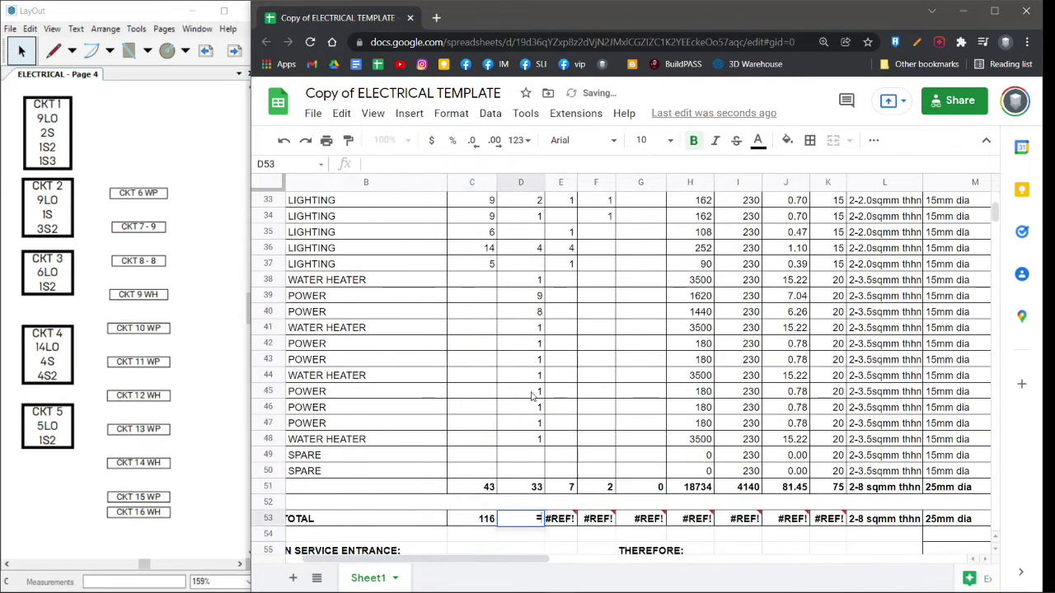
left_click(528, 489)
left_click_drag(544, 524, 832, 520)
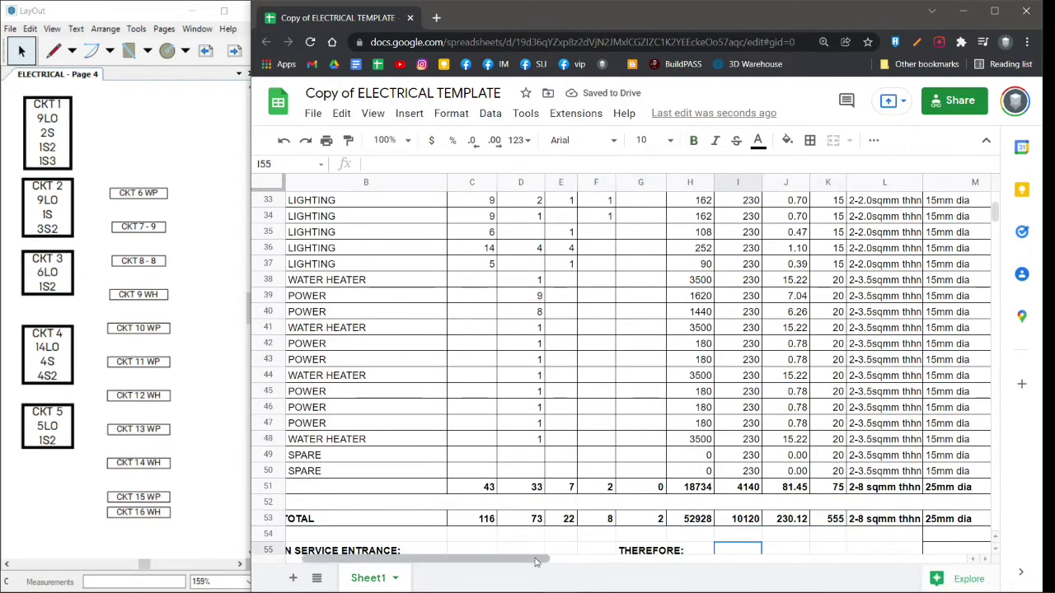
Maximize the browser, download the load schedule as comma-separated values (.csv), and show the downloaded file in its folder.
scroll(494, 413, "down", 2)
left_click(459, 470)
left_click(995, 11)
scroll(528, 354, "up", 8)
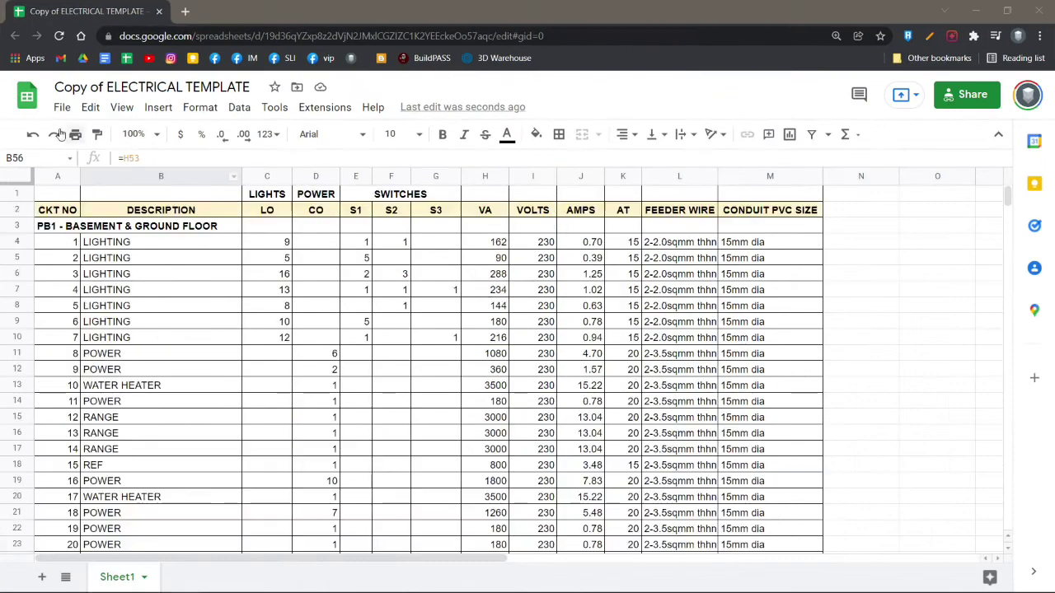
left_click(62, 113)
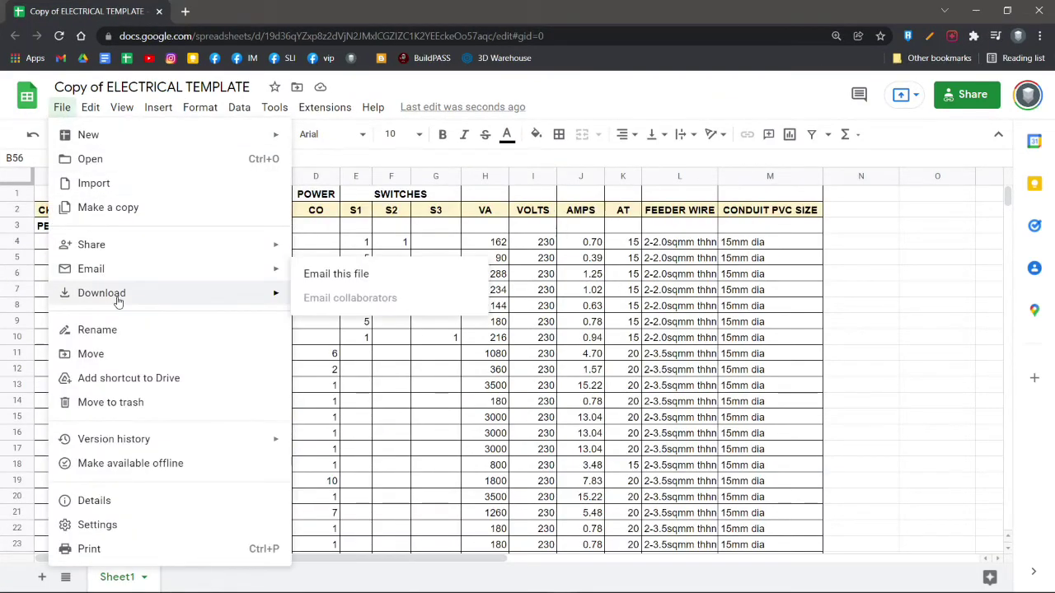
mouse_move(118, 295)
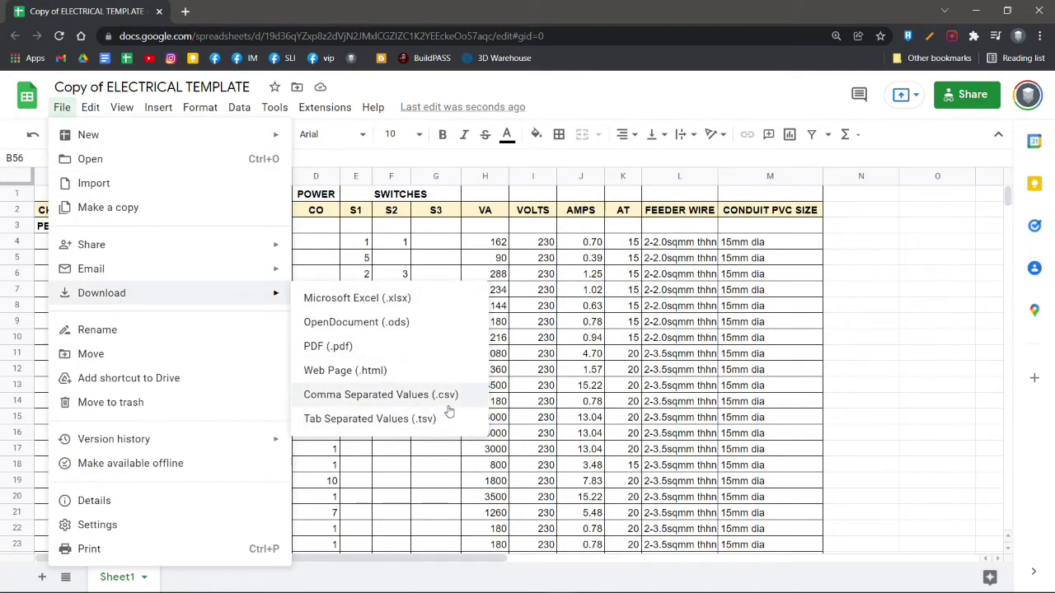
left_click(408, 396)
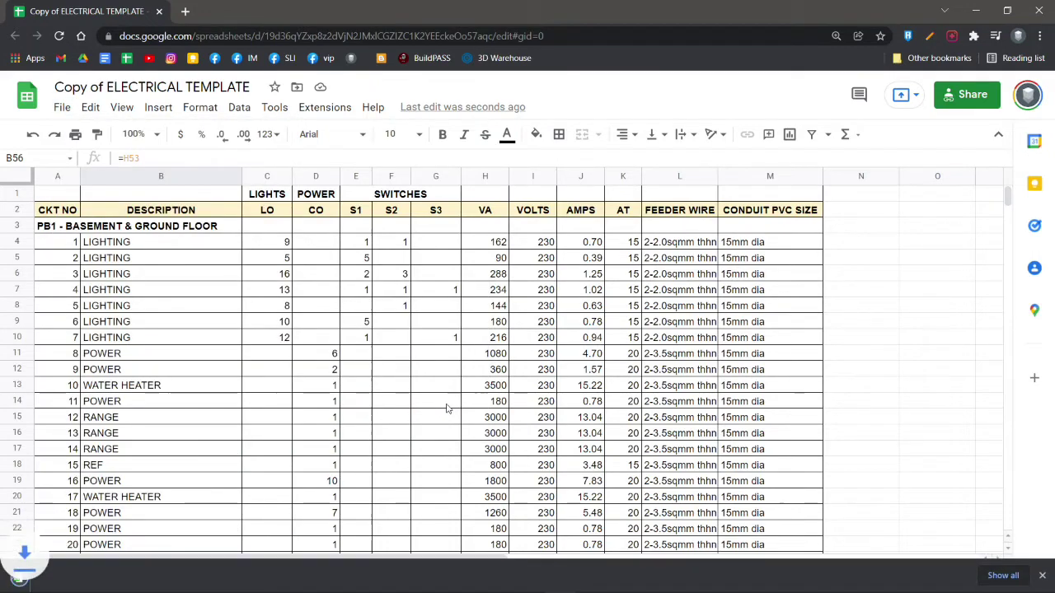
scroll(365, 360, "down", 1)
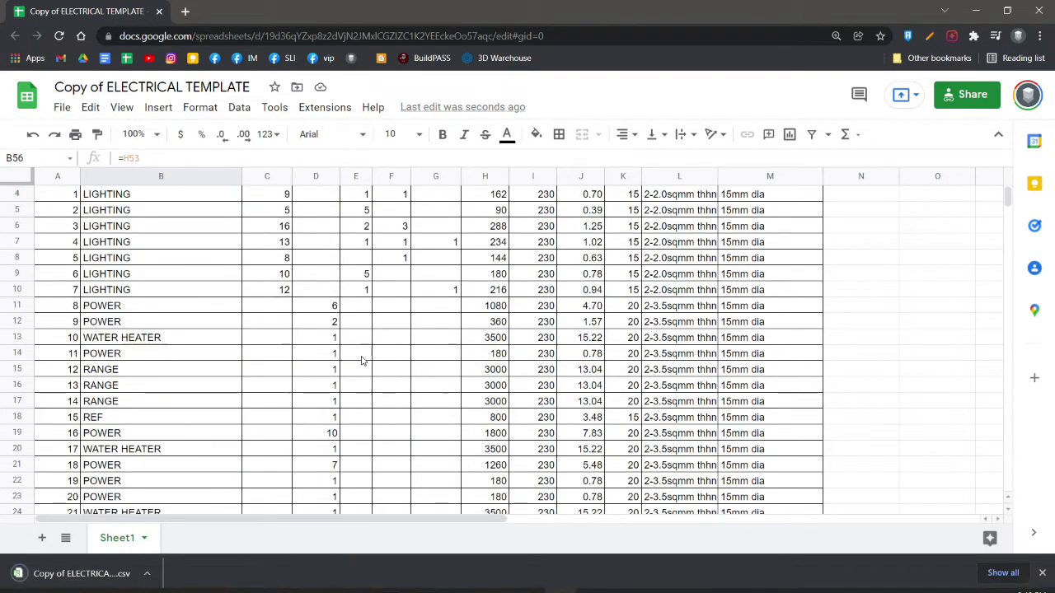
left_click(147, 575)
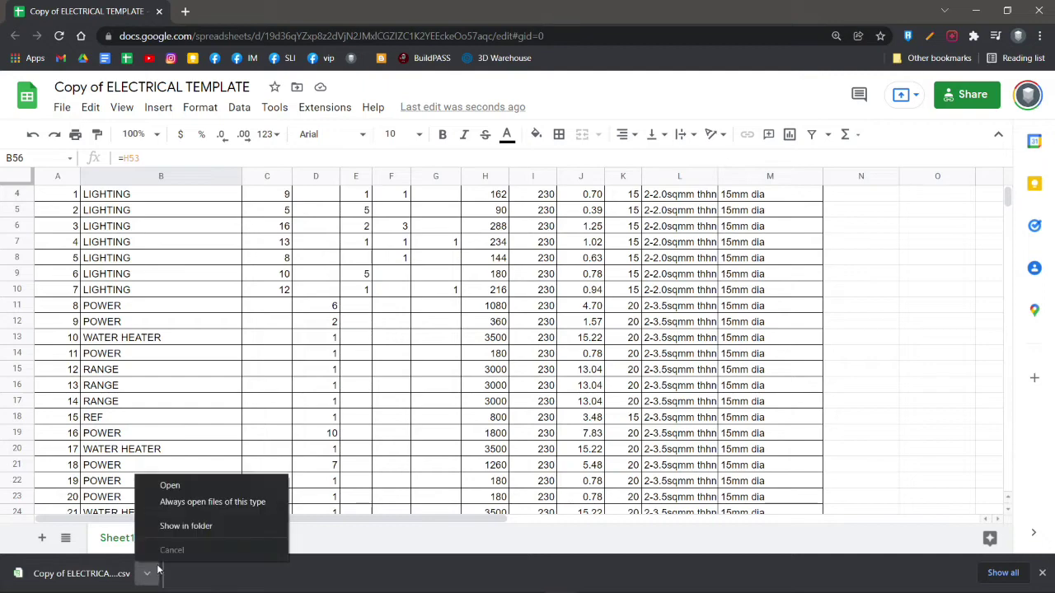
left_click(196, 527)
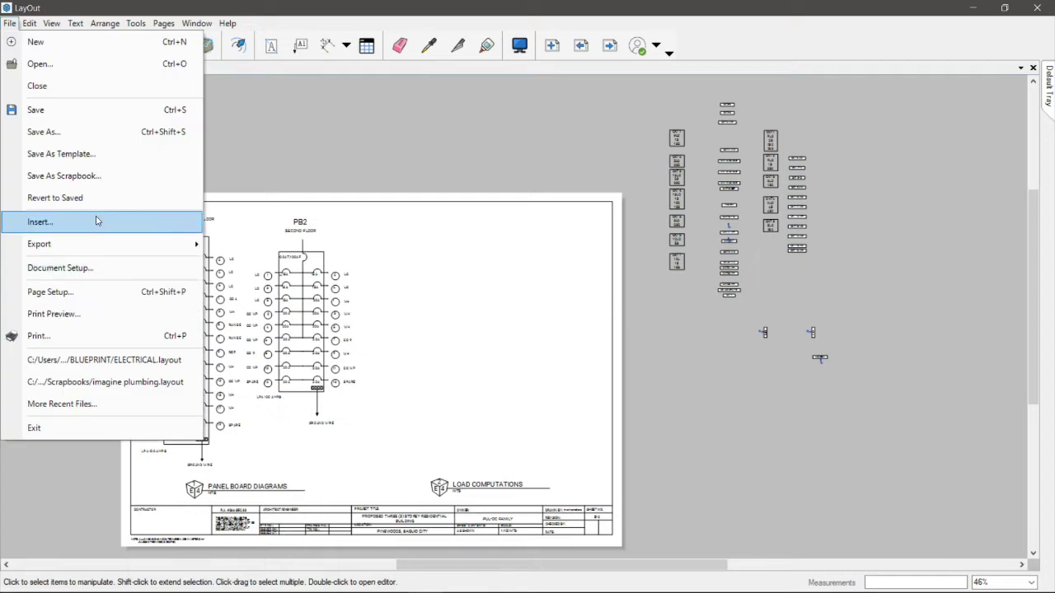
Insert Copy of ELECTRICAL TEMPLATE - Sheet1.csv from the Desktop into the LayOut page, using the Table file type filter.
left_click(95, 218)
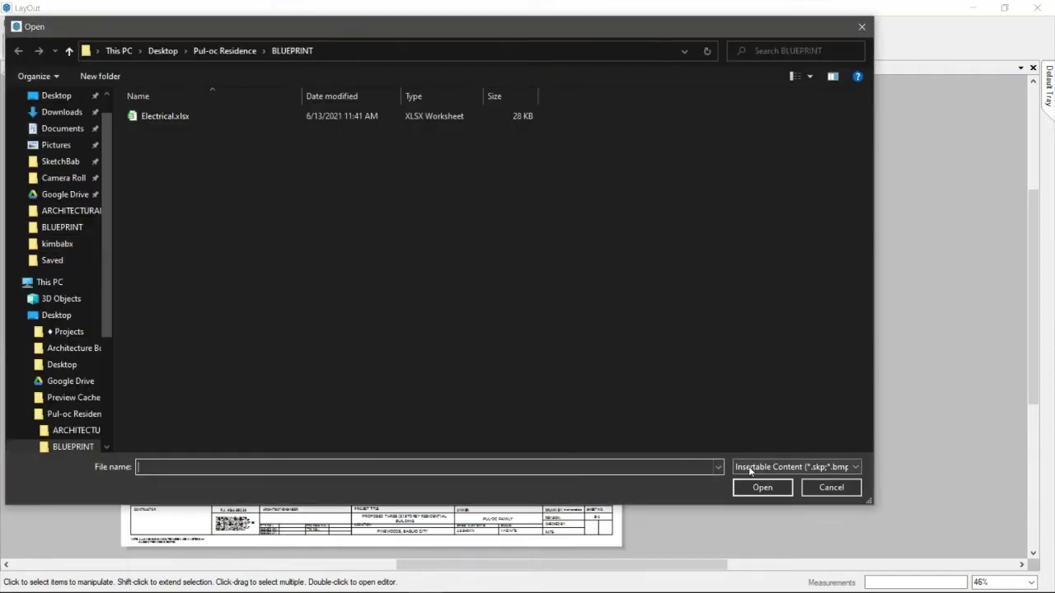
left_click(750, 468)
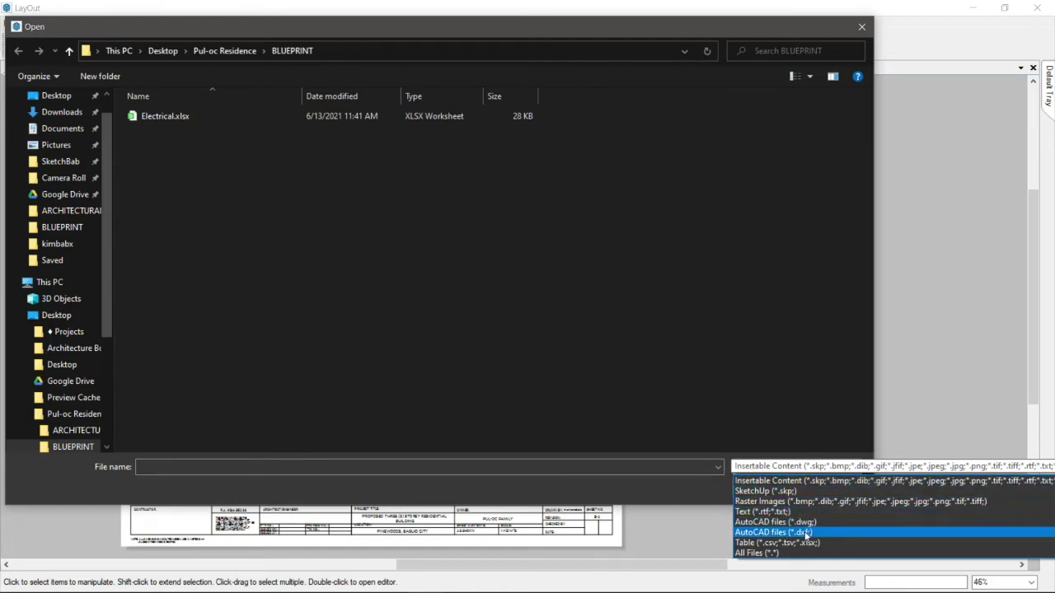
left_click(783, 543)
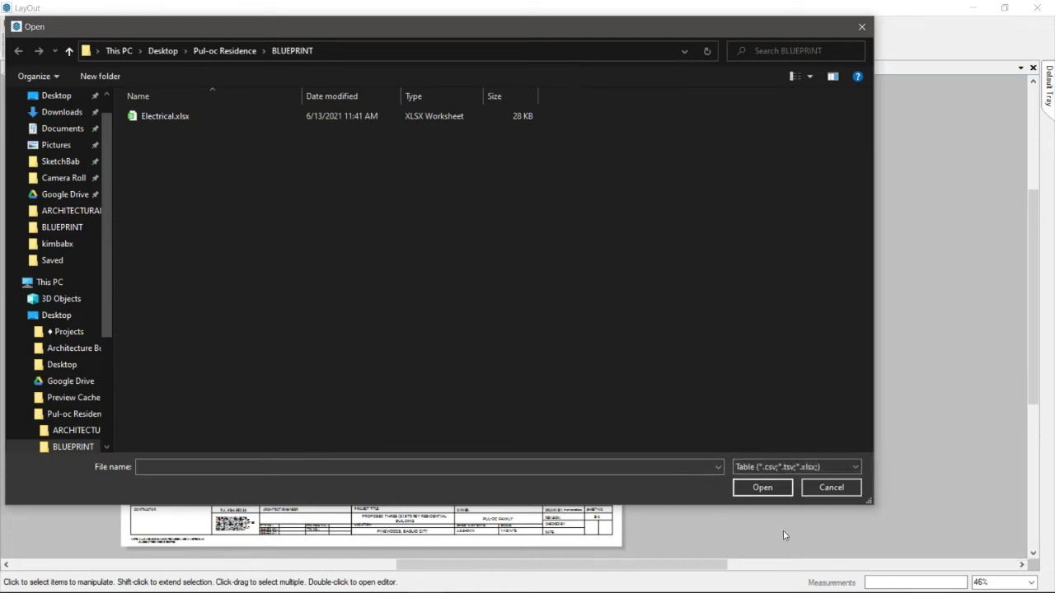
left_click(55, 96)
scroll(627, 358, "down", 5)
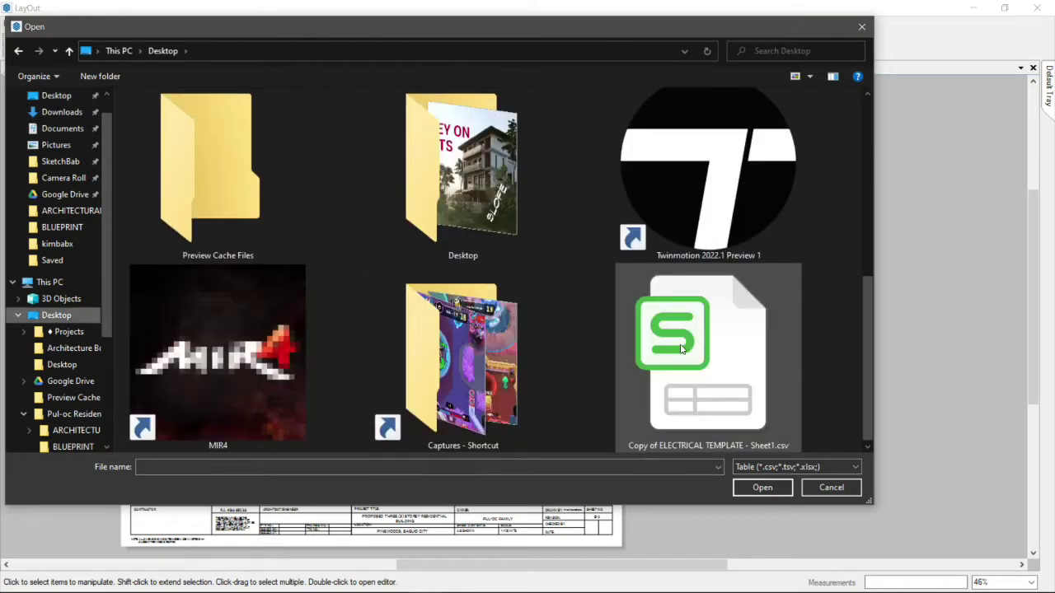
double_click(728, 412)
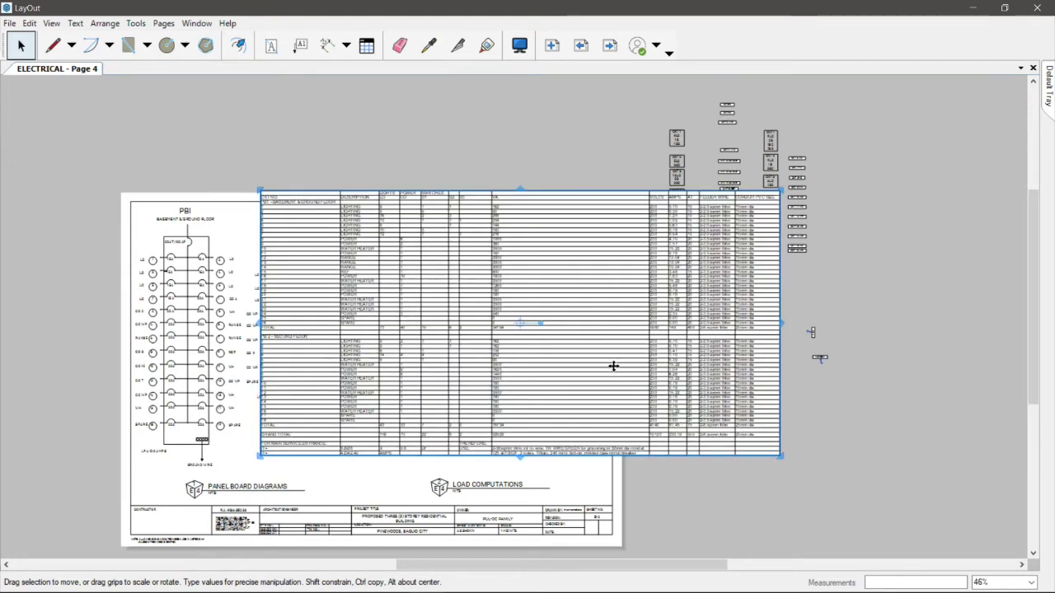
Narrow the inserted load table within the sheet border and size its columns to fit.
left_click_drag(785, 334, 614, 308)
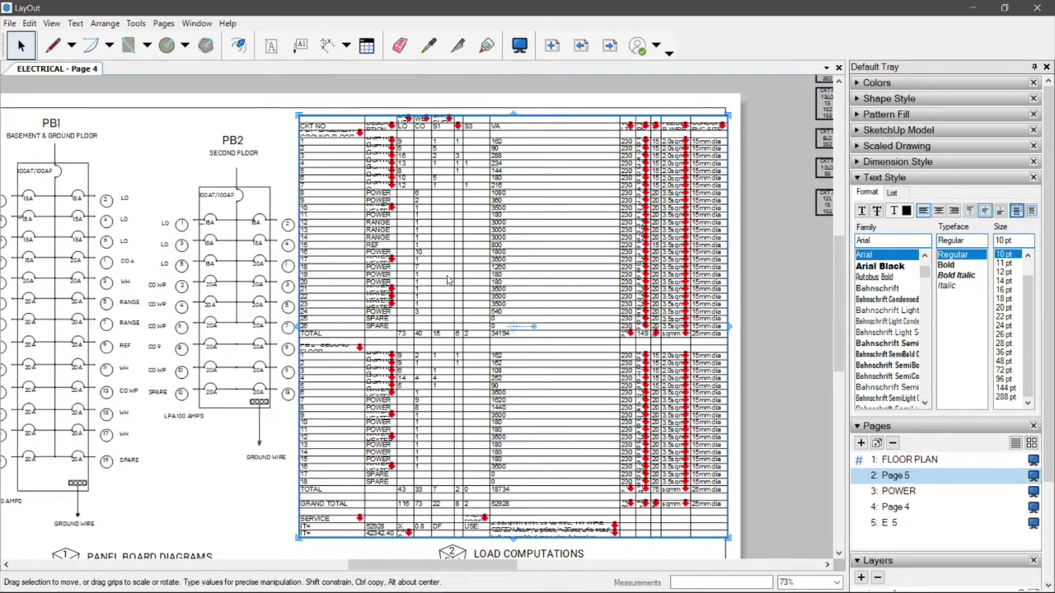
right_click(447, 280)
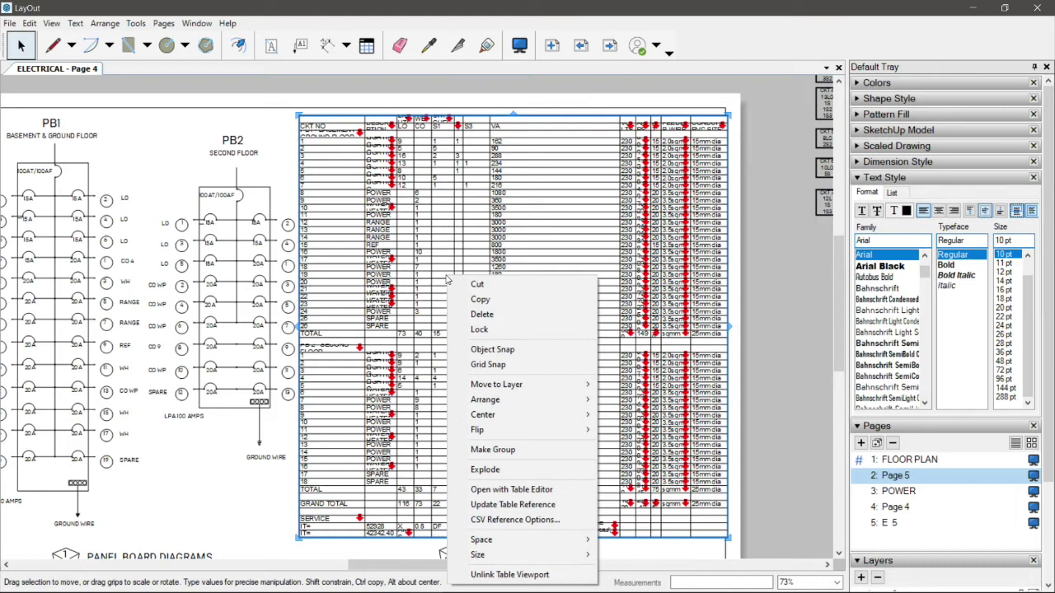
mouse_move(526, 557)
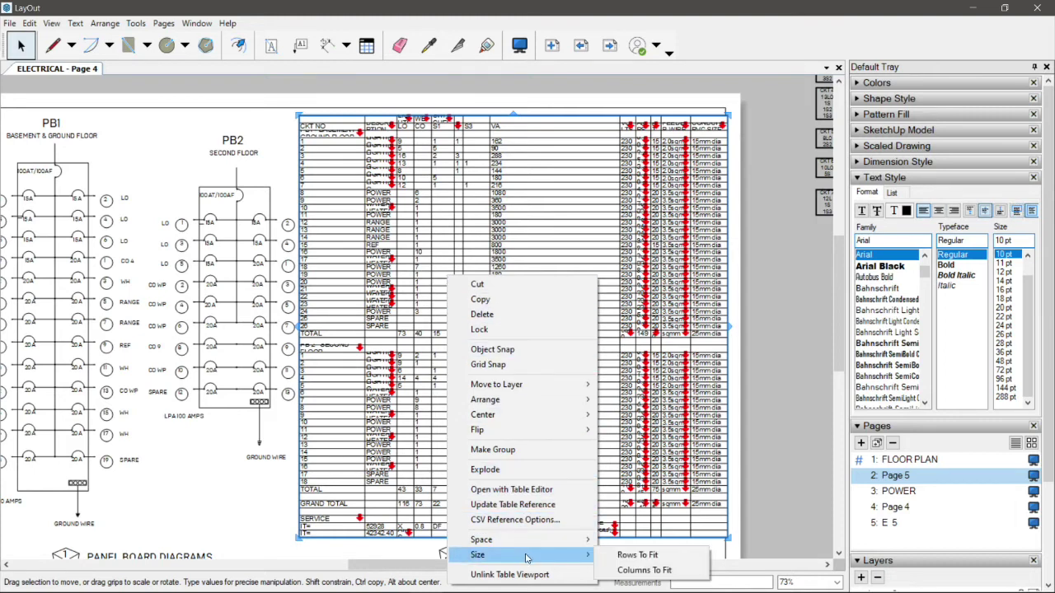
left_click(644, 571)
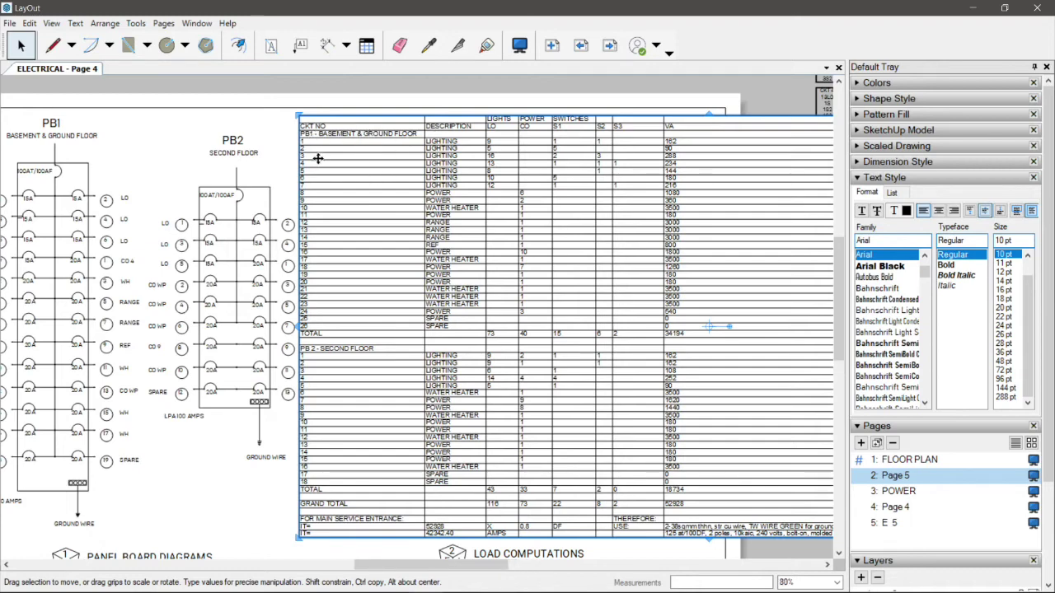
Merge the PB1 - BASEMENT & GROUND FLOOR heading cell with the empty cells beside it through the S2 column.
scroll(312, 148, "up", 2)
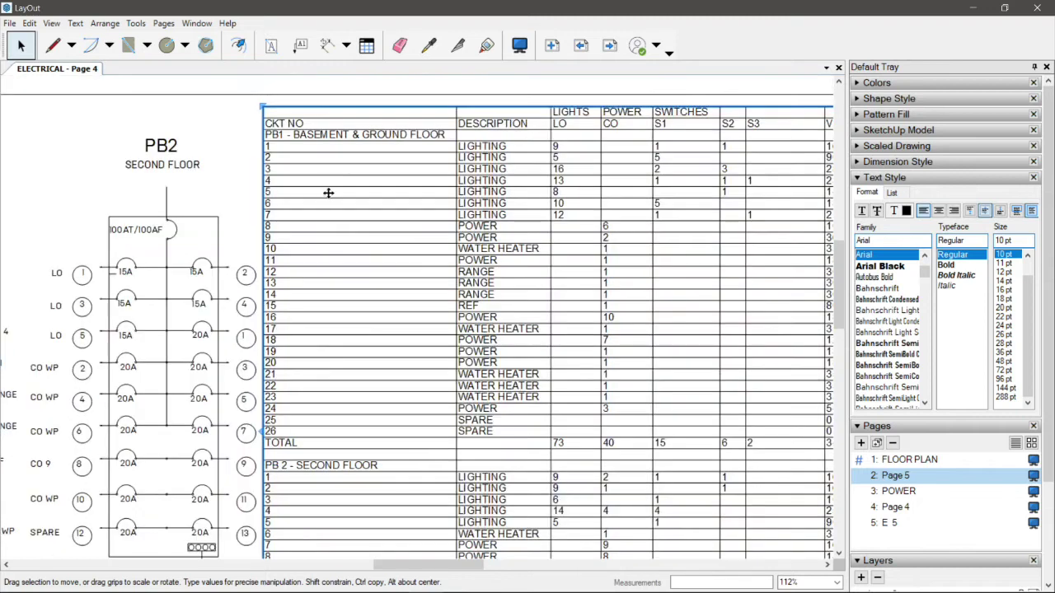
left_click_drag(327, 155, 328, 159)
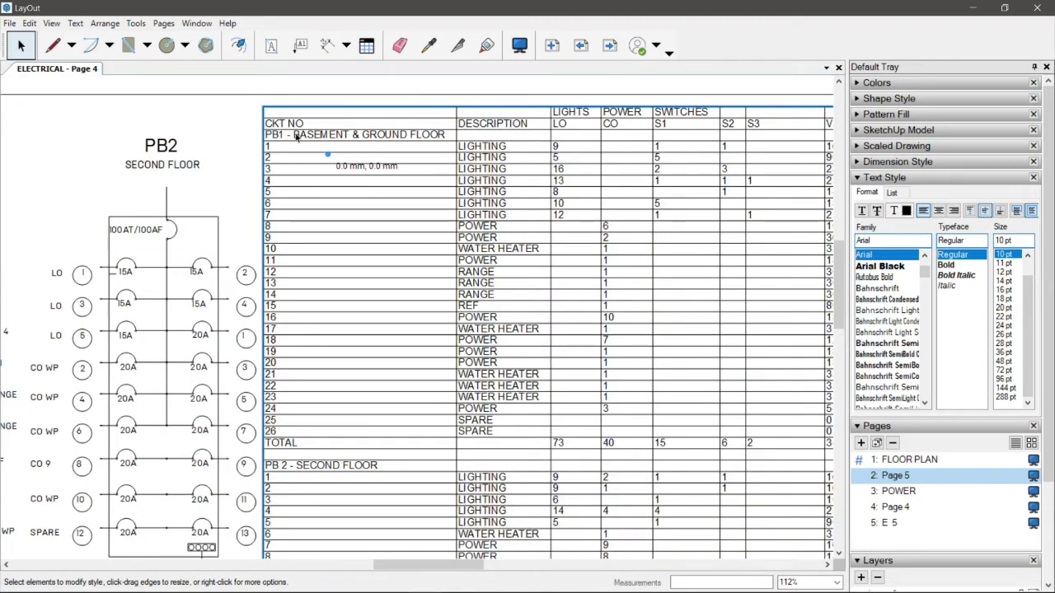
double_click(294, 139)
left_click_drag(285, 136, 734, 140)
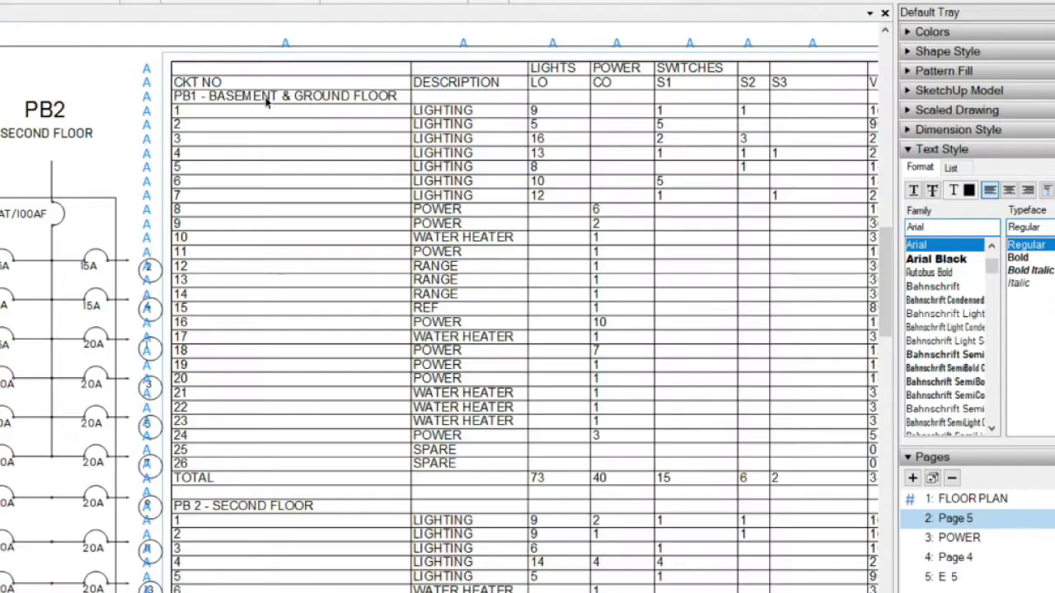
left_click_drag(755, 102, 775, 100)
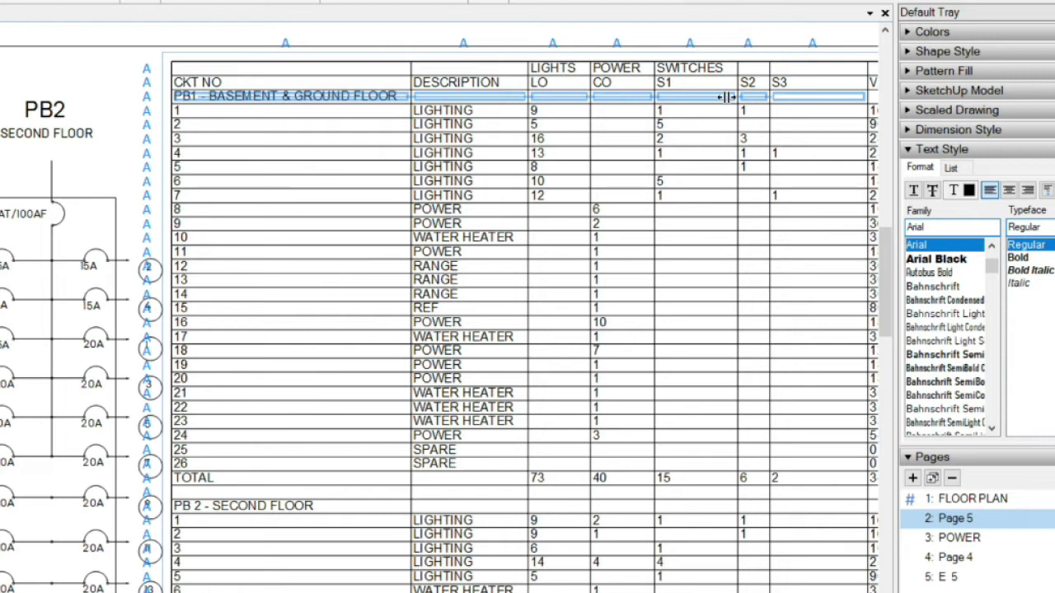
right_click(727, 97)
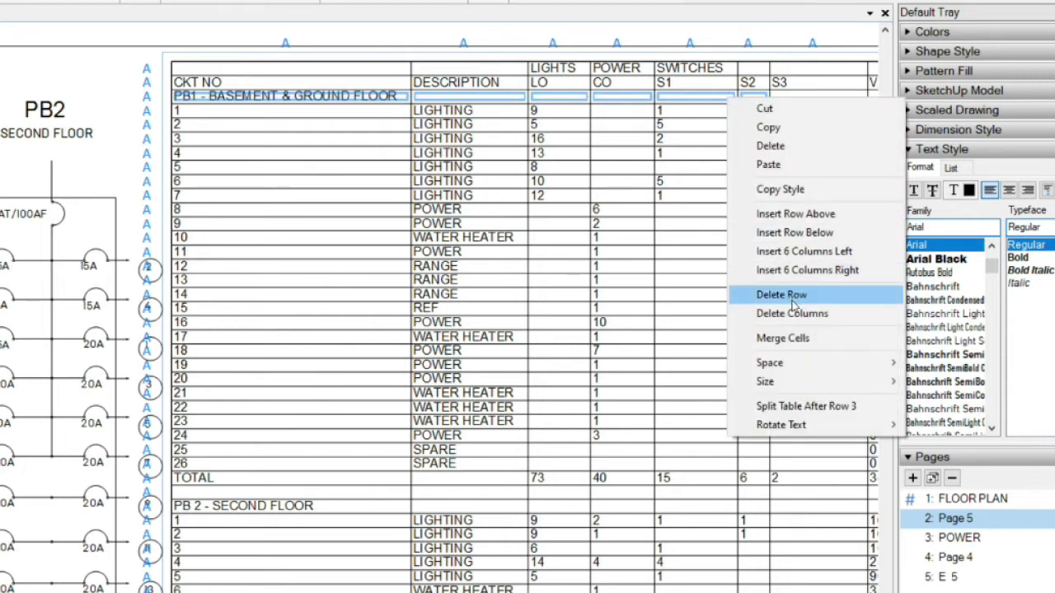
left_click(808, 338)
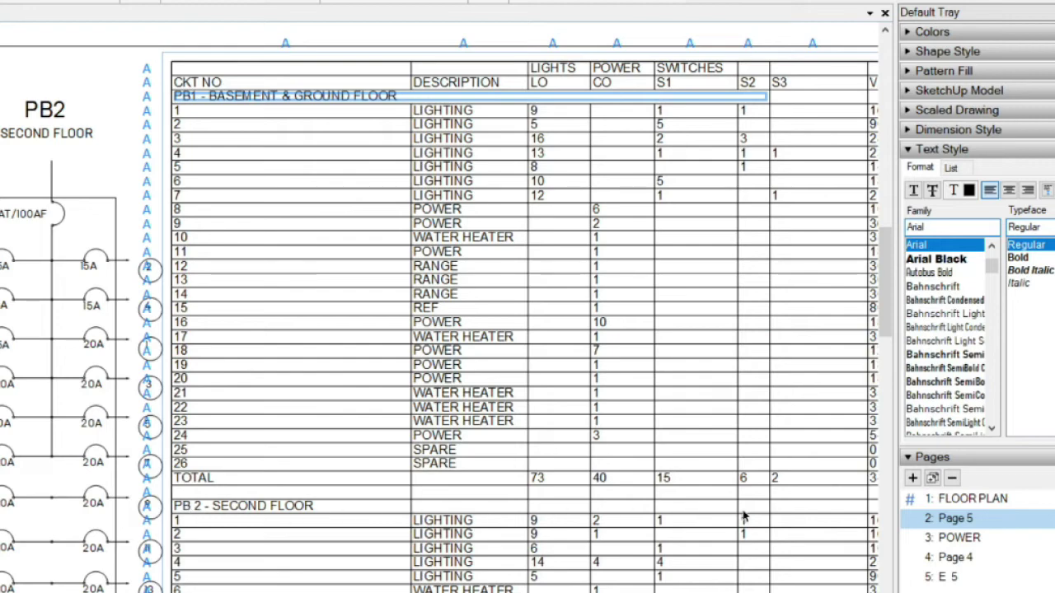
Merge the 2-38sqmm thhn wire specification cell with the empty cells beside it through the CONDUIT PVC SIZE column.
left_click_drag(743, 512, 746, 511)
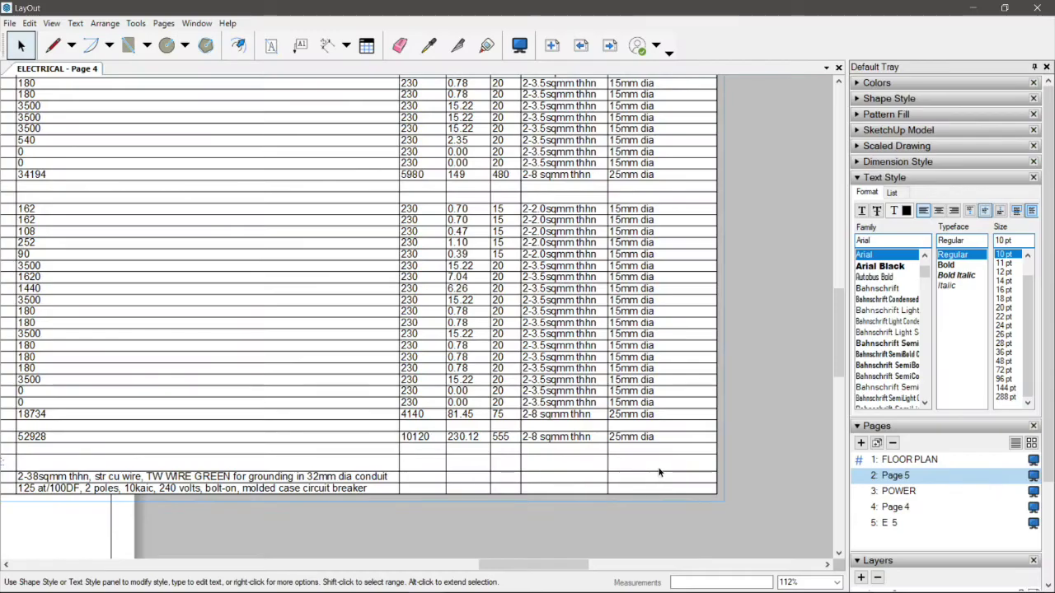
key("Escape")
left_click_drag(330, 472, 678, 478)
right_click(678, 479)
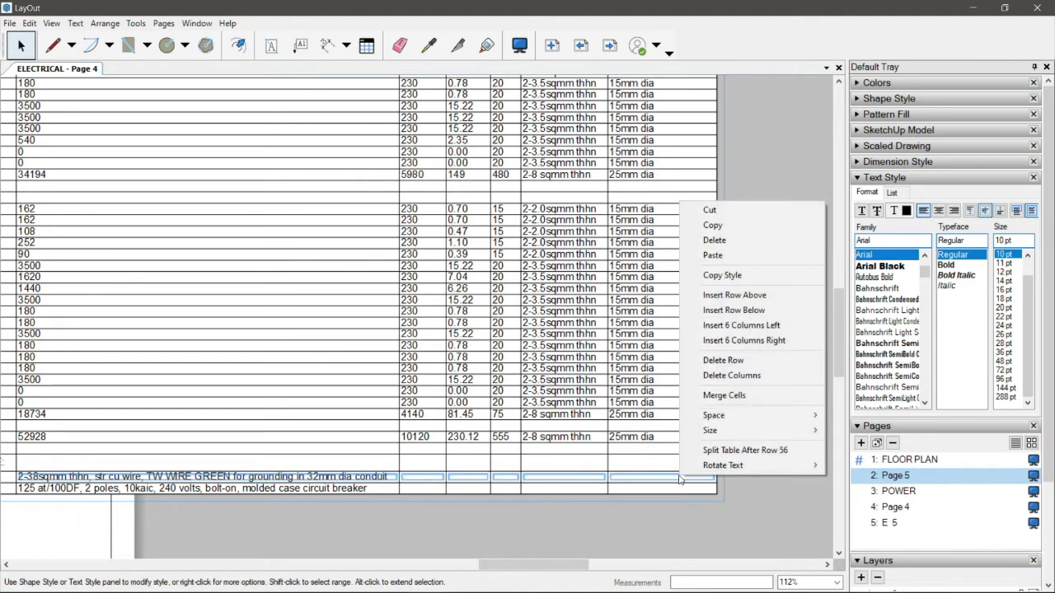
key("Escape")
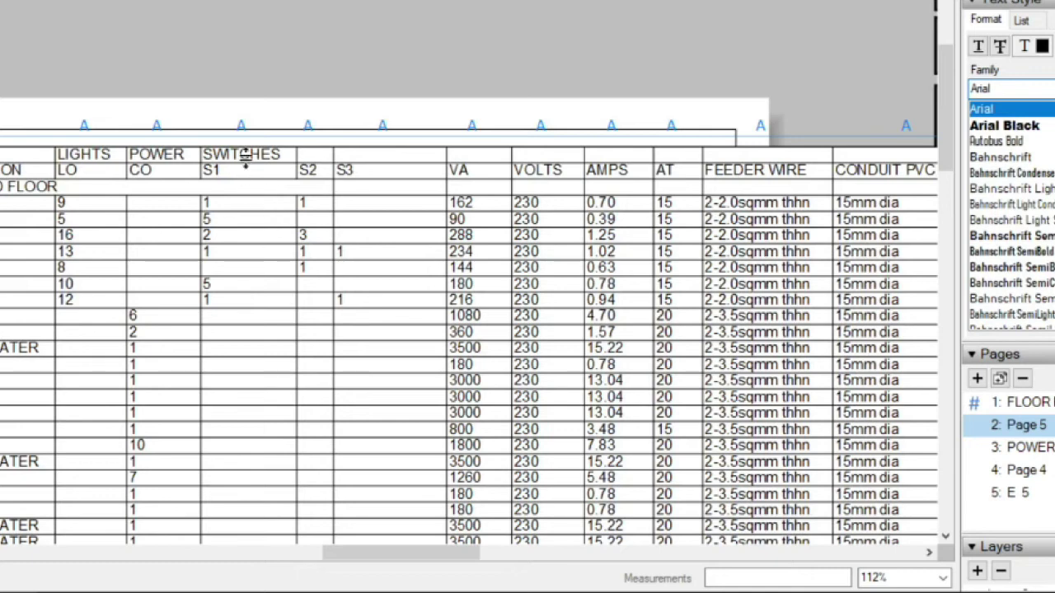
Merge the SWITCHES heading cell with the empty cells beside it through the S3 column, and size the table's columns to fit.
left_click(395, 161)
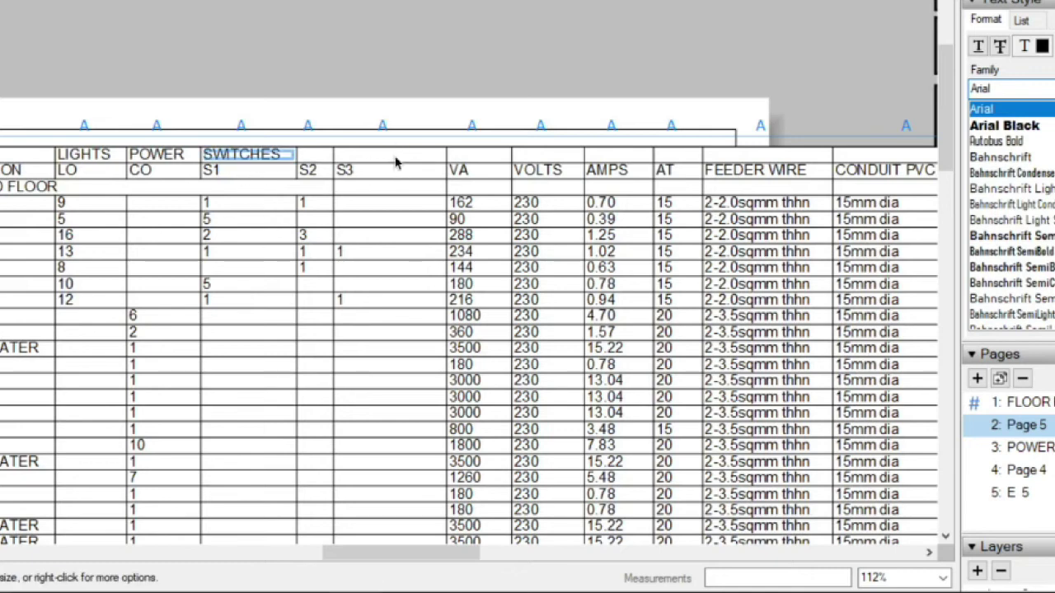
left_click_drag(247, 153, 395, 158)
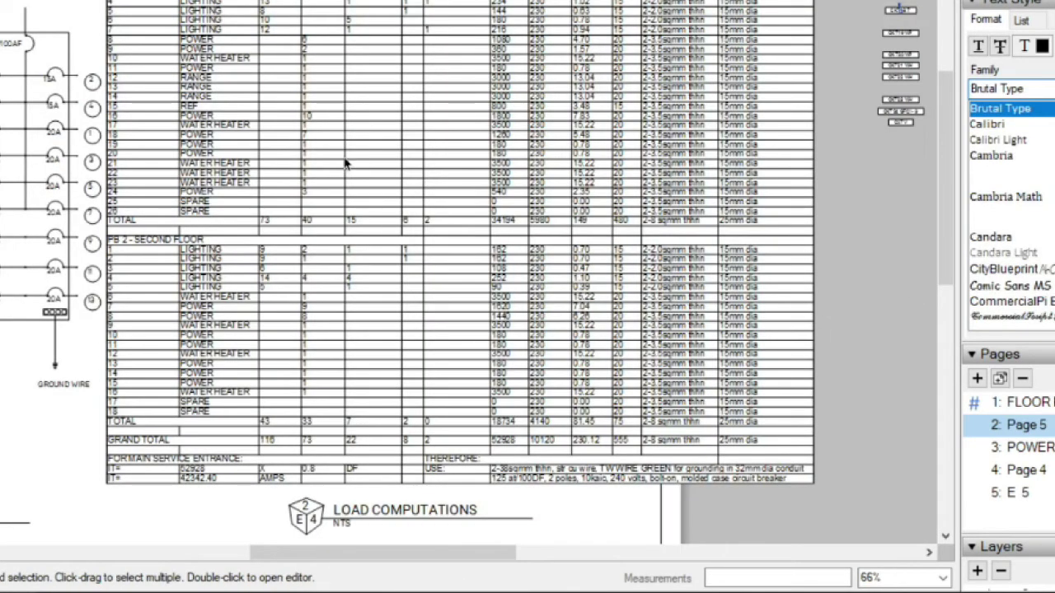
right_click(346, 163)
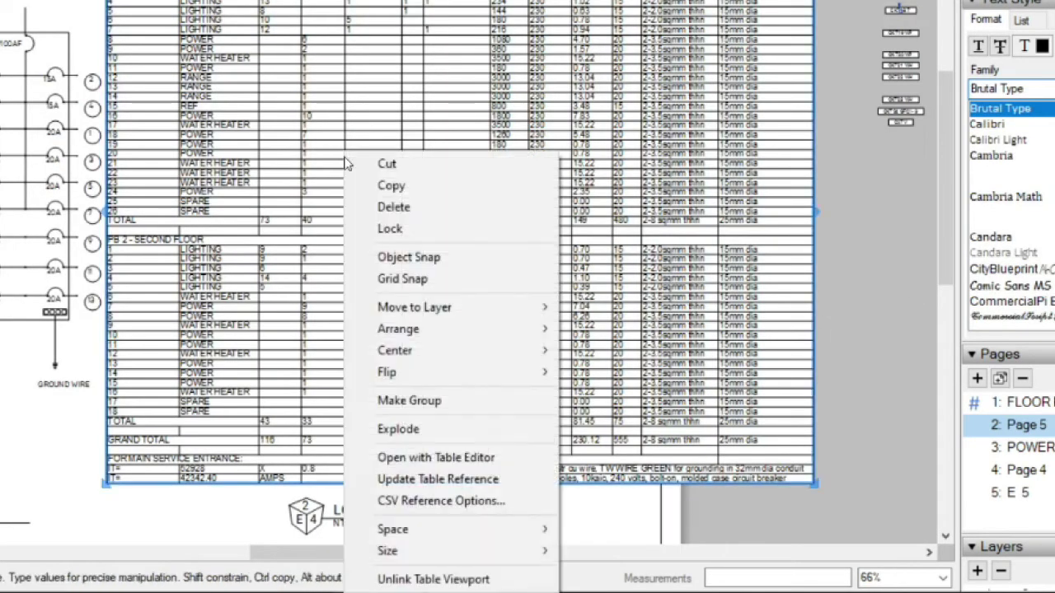
mouse_move(516, 552)
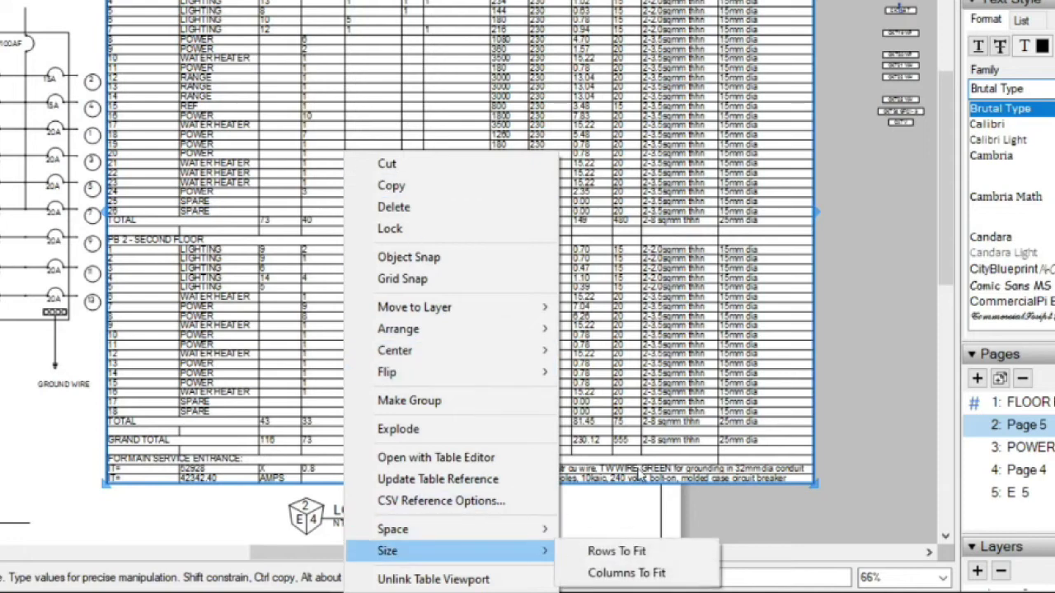
left_click(647, 574)
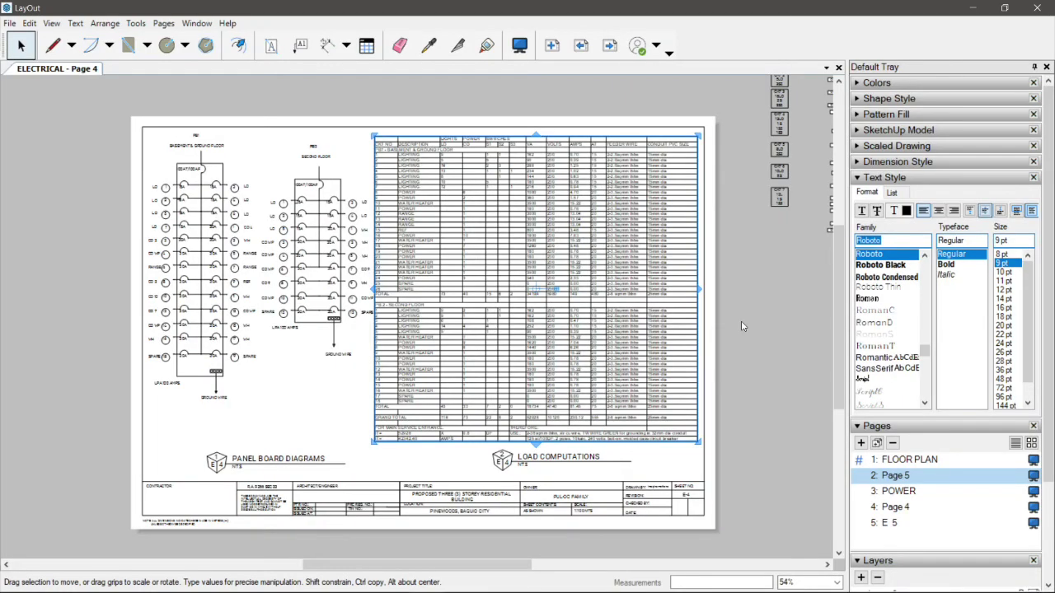
Export only the panel board and load computations sheet as ELECTRICAL.pdf on the Desktop, with the export shown in the PDF viewer.
left_click(667, 158)
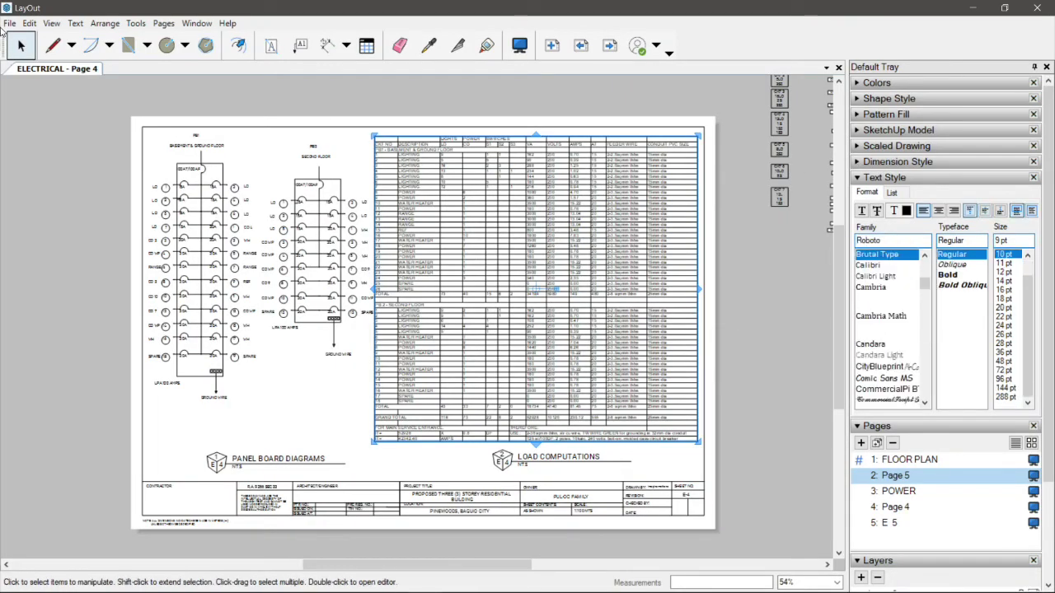
key("Escape")
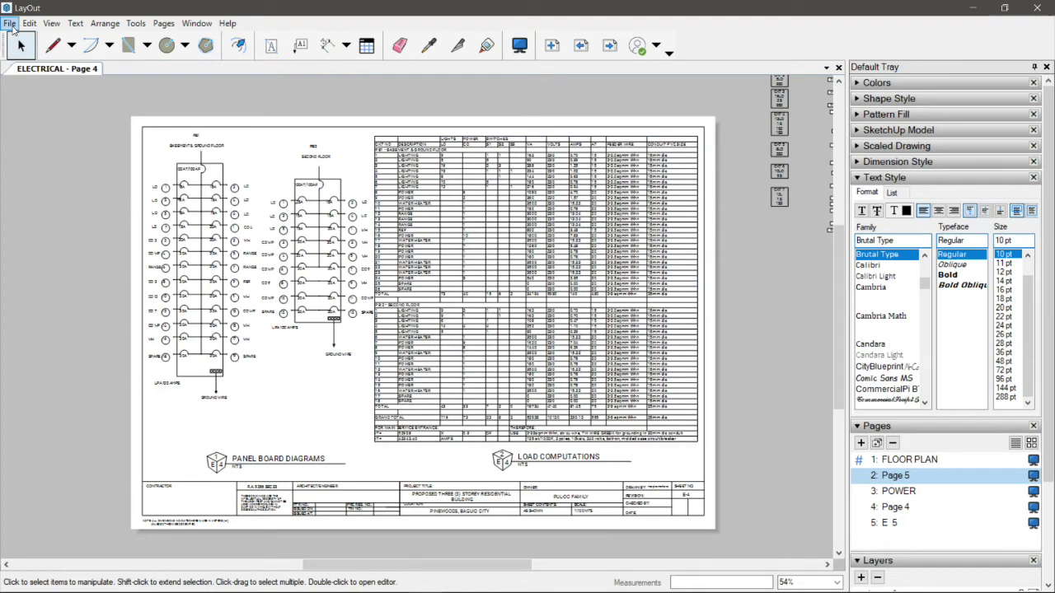
left_click(10, 25)
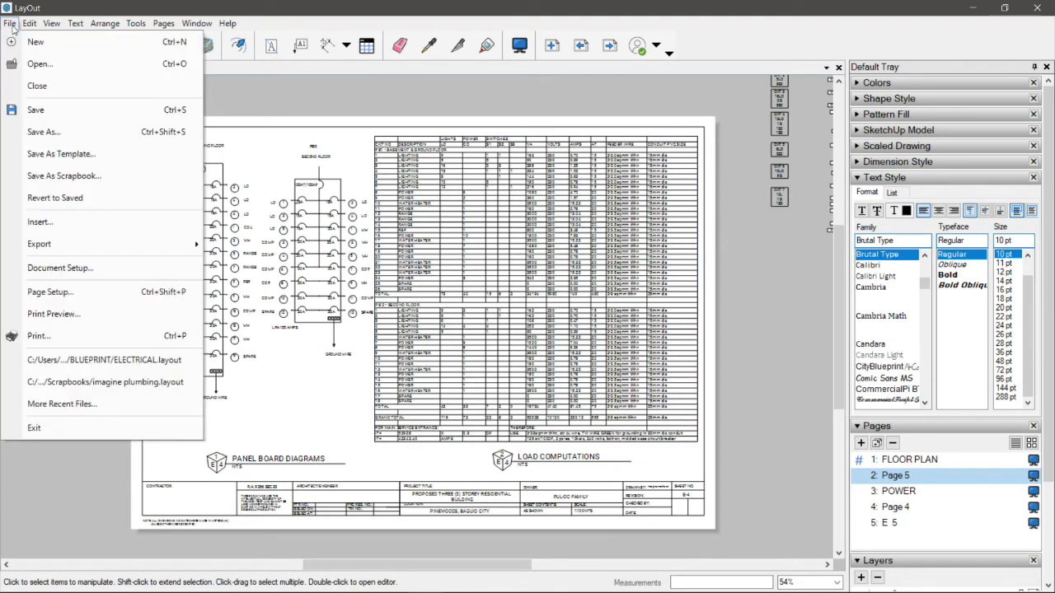
mouse_move(103, 244)
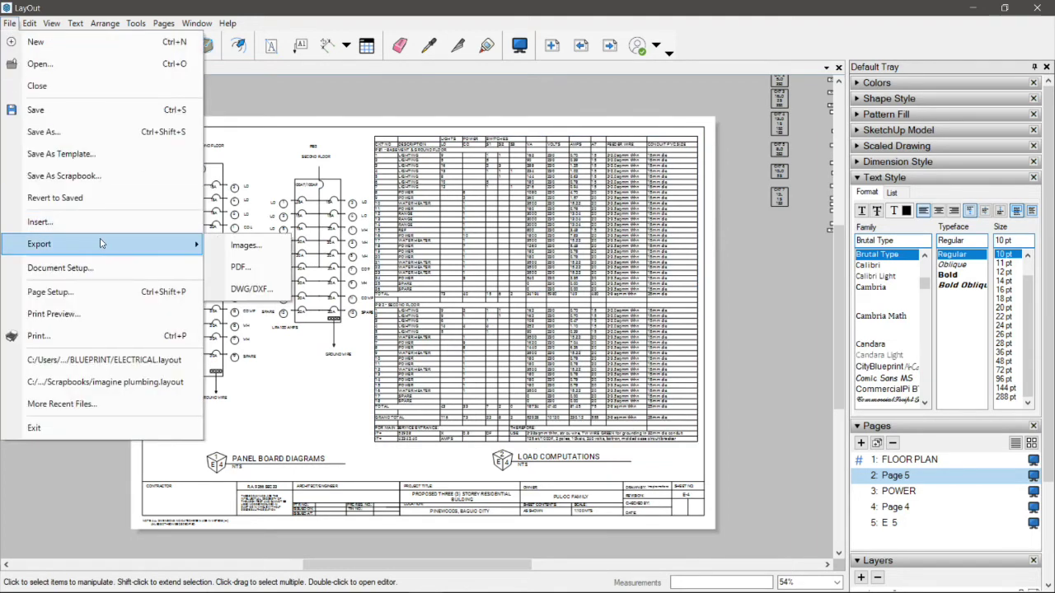
left_click(240, 267)
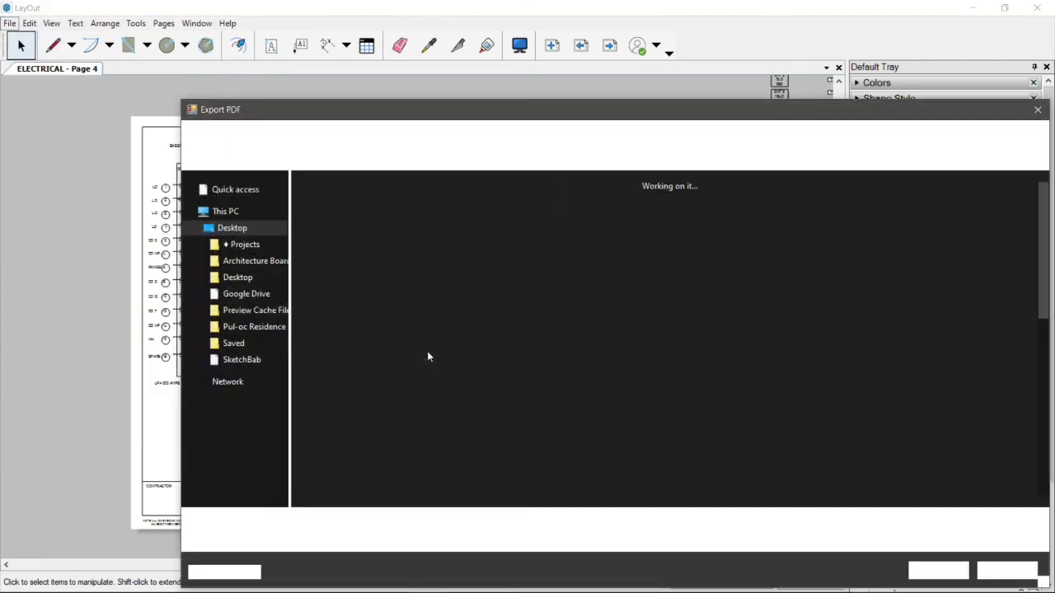
key("Return")
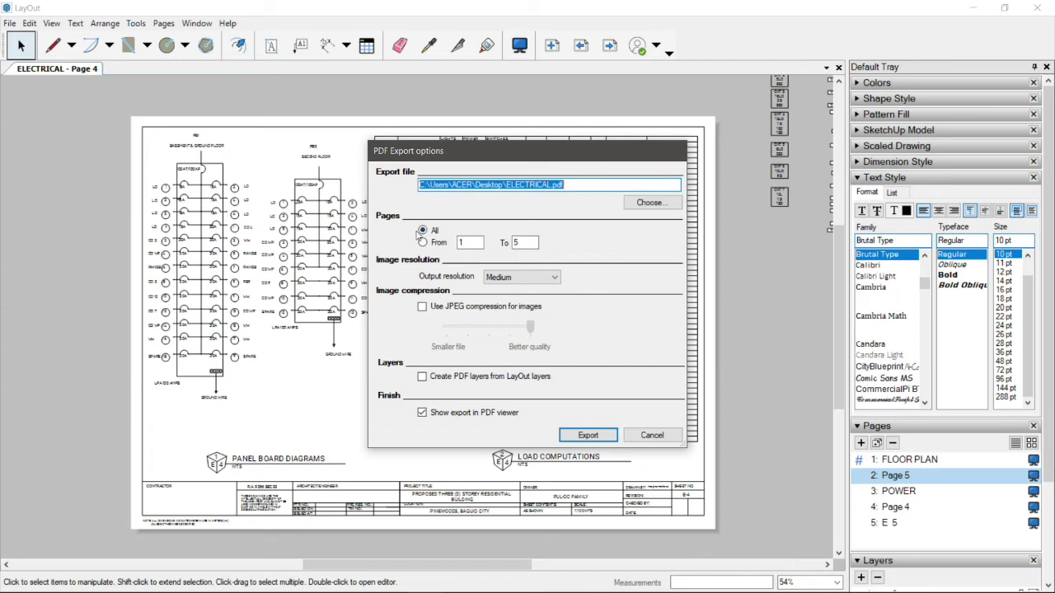
double_click(470, 243)
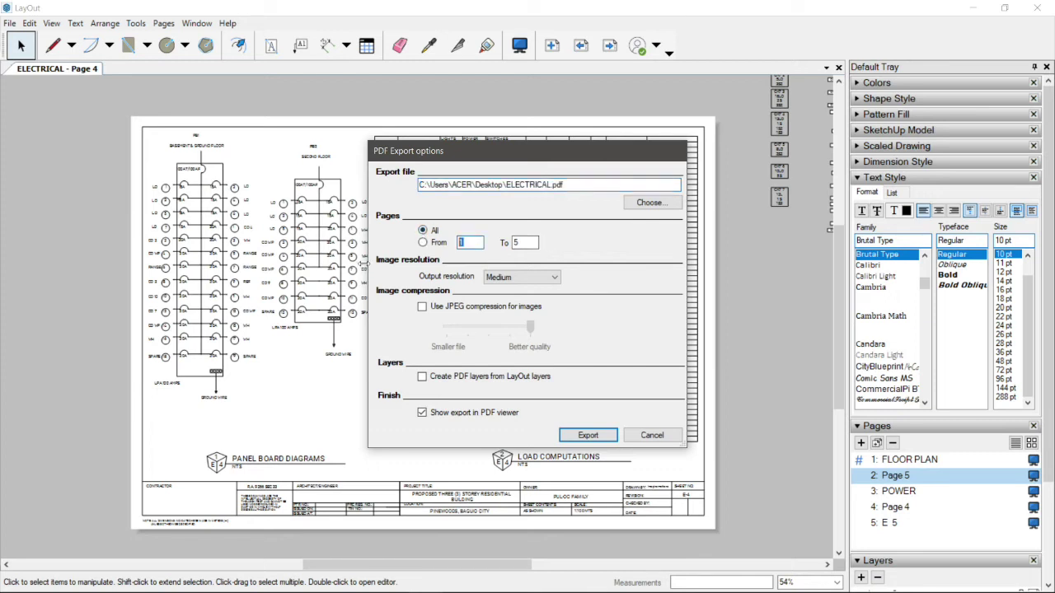
type("5")
left_click(572, 435)
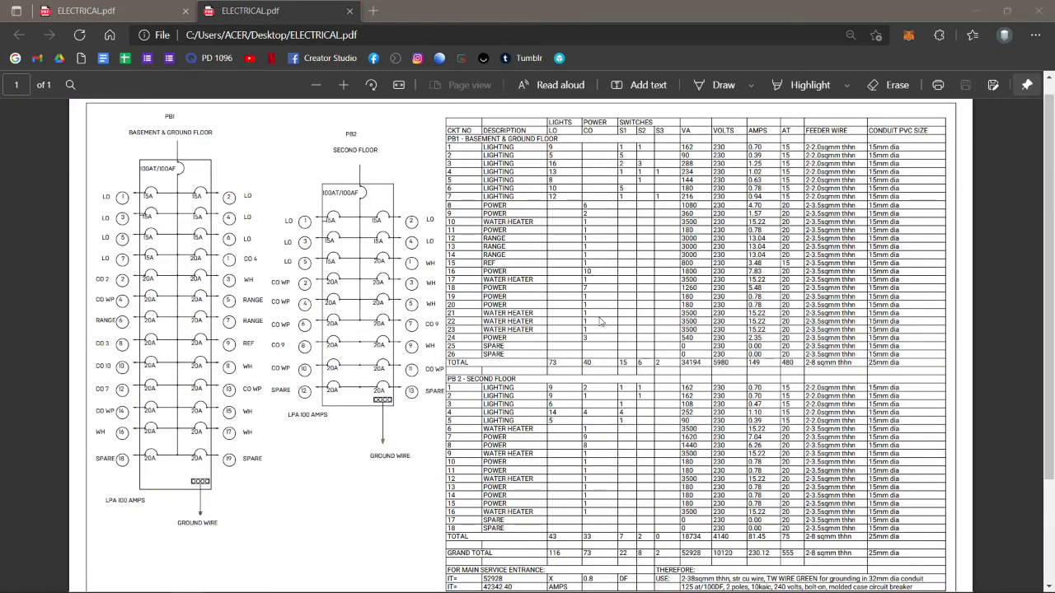
Inspect the load computations table in the exported PDF up close.
scroll(600, 320, "down", 3)
scroll(600, 334, "up", 5, "ctrl")
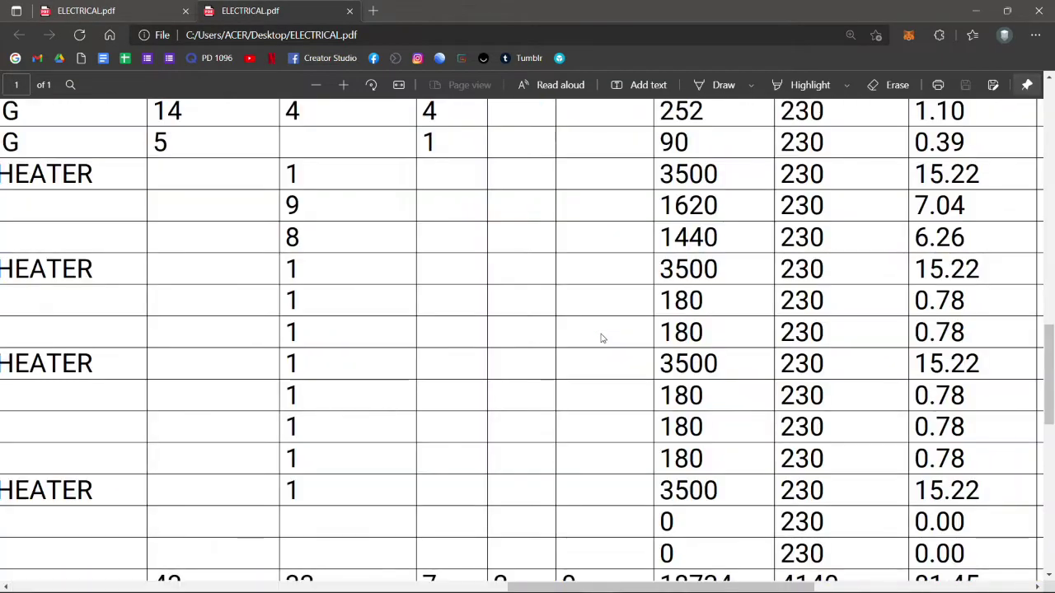
scroll(601, 337, "up", 2, "ctrl")
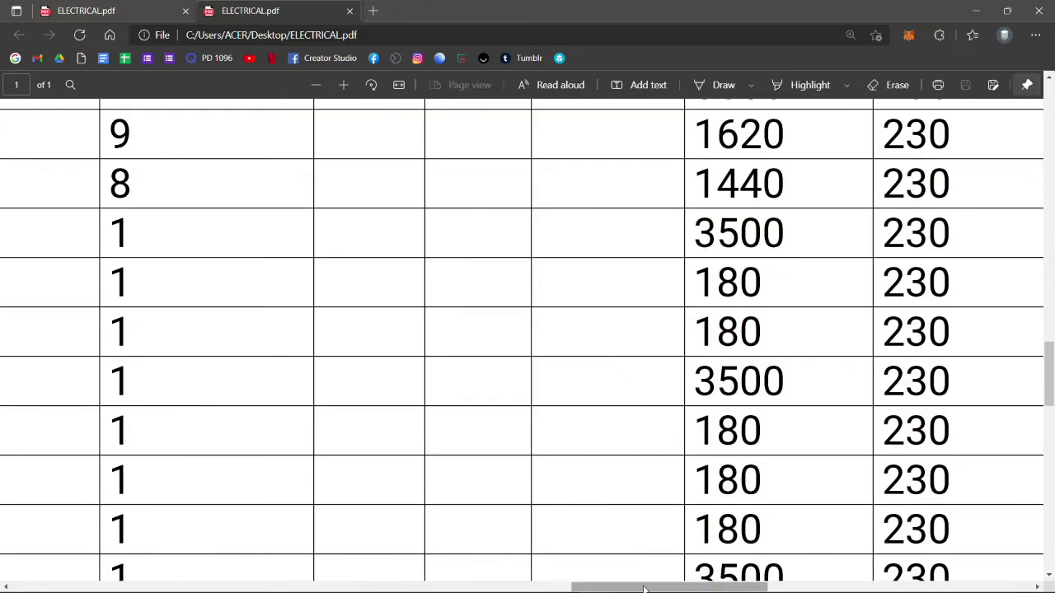
left_click_drag(646, 585, 468, 581)
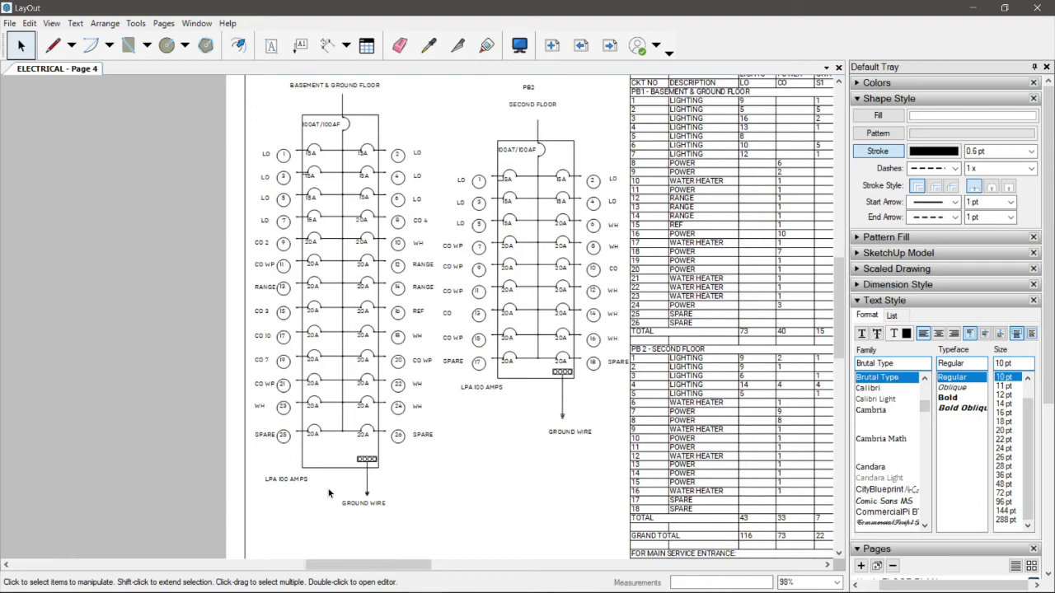
Back in LayOut, examine the PB1 and PB2 panel board diagrams and page through the neighbouring sheets.
scroll(498, 309, "up", 2)
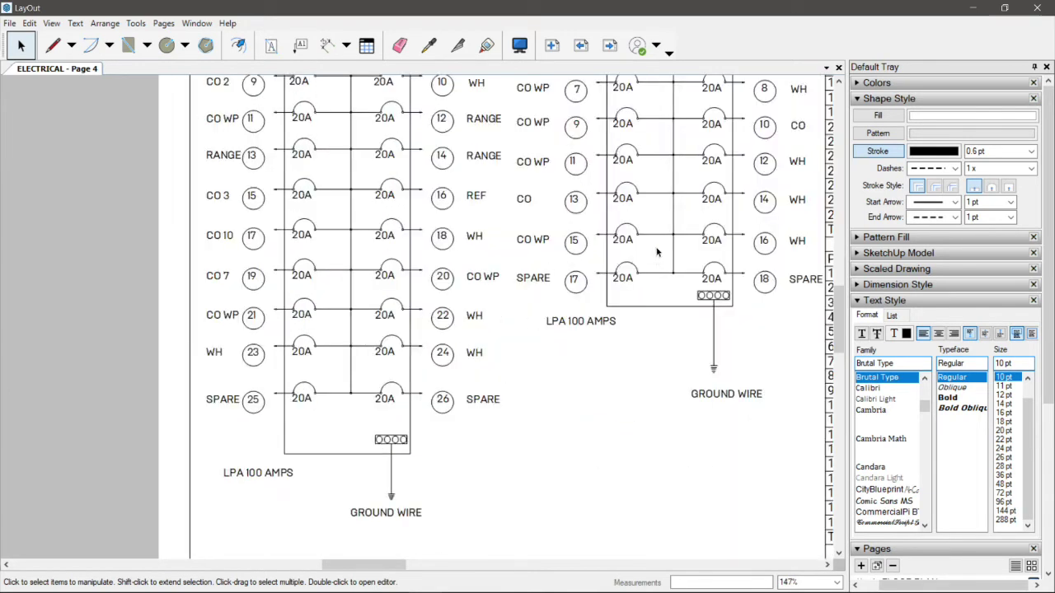
scroll(568, 339, "down", 1)
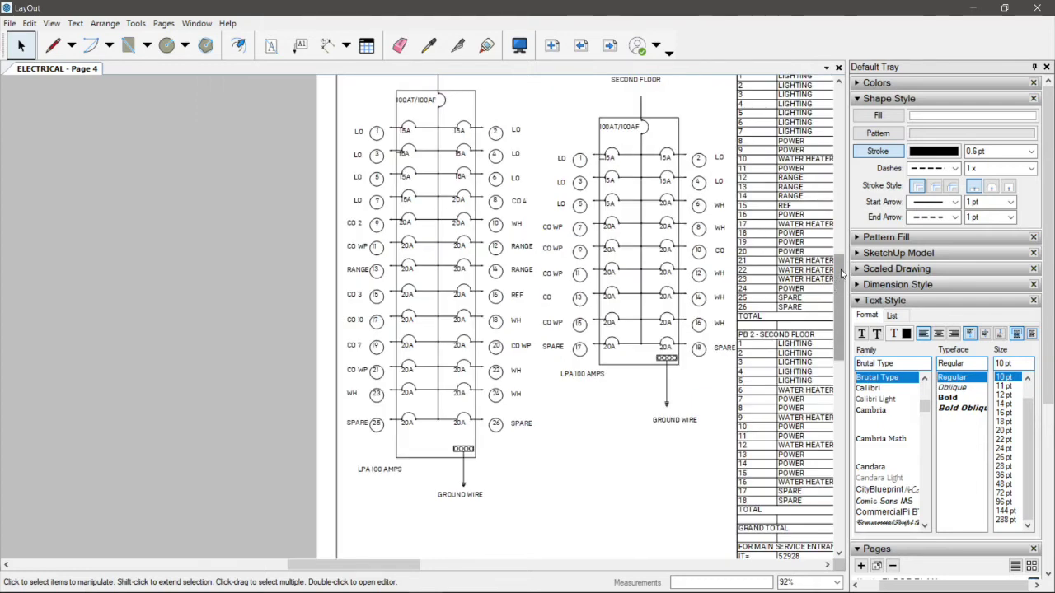
scroll(840, 275, "up", 1)
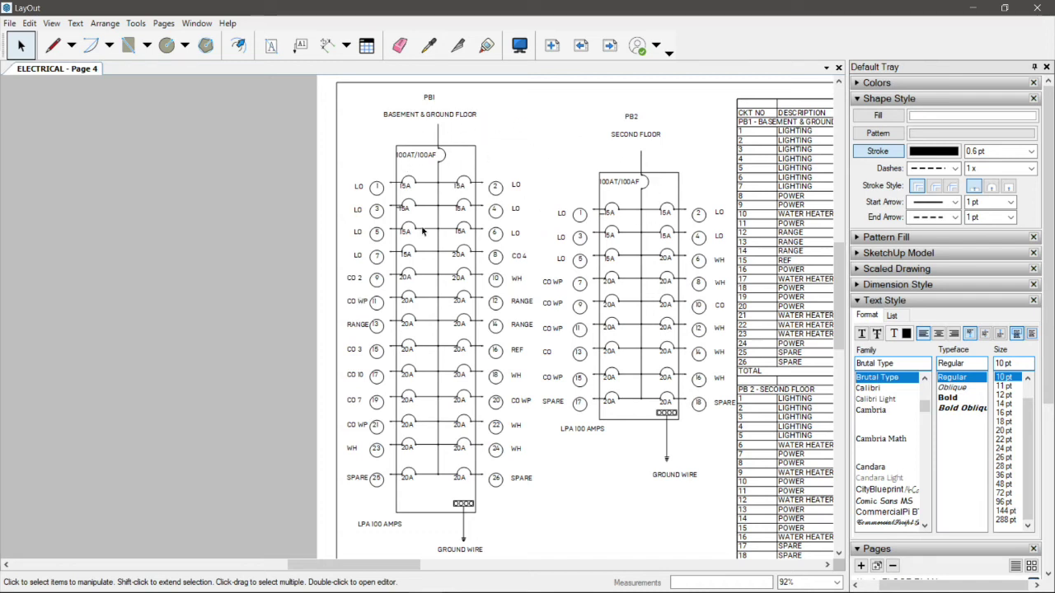
scroll(522, 130, "up", 1)
scroll(773, 288, "up", 5)
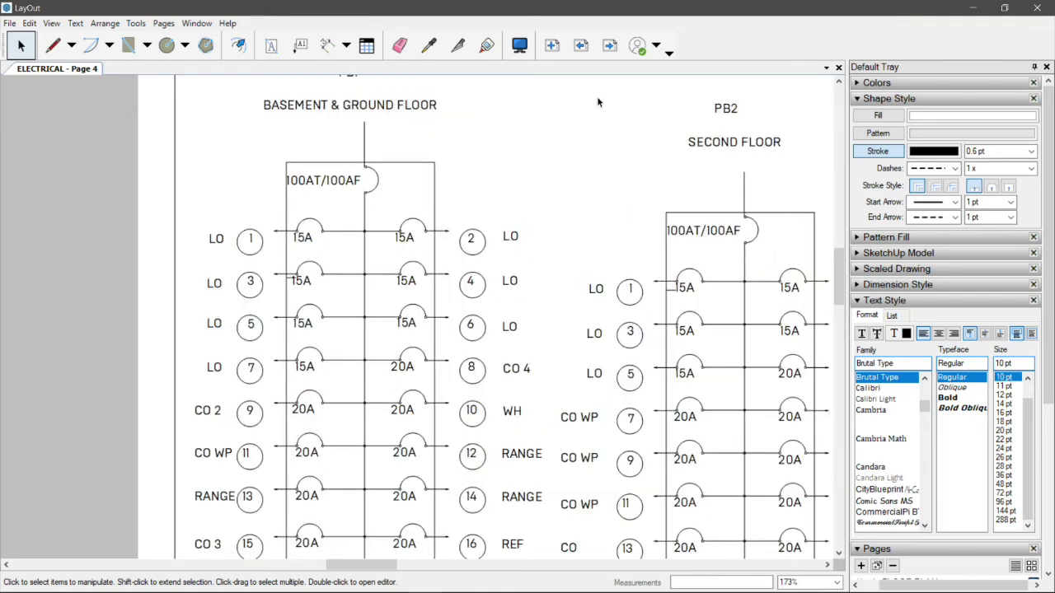
left_click(586, 50)
left_click(586, 50)
left_click(612, 49)
left_click(611, 49)
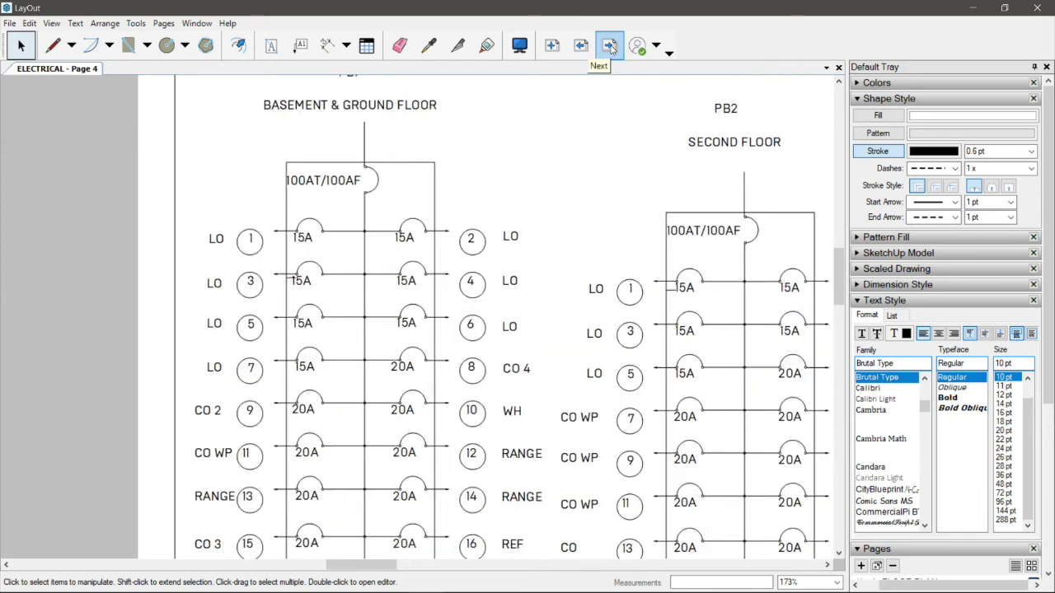
left_click(609, 45)
scroll(443, 121, "down", 1)
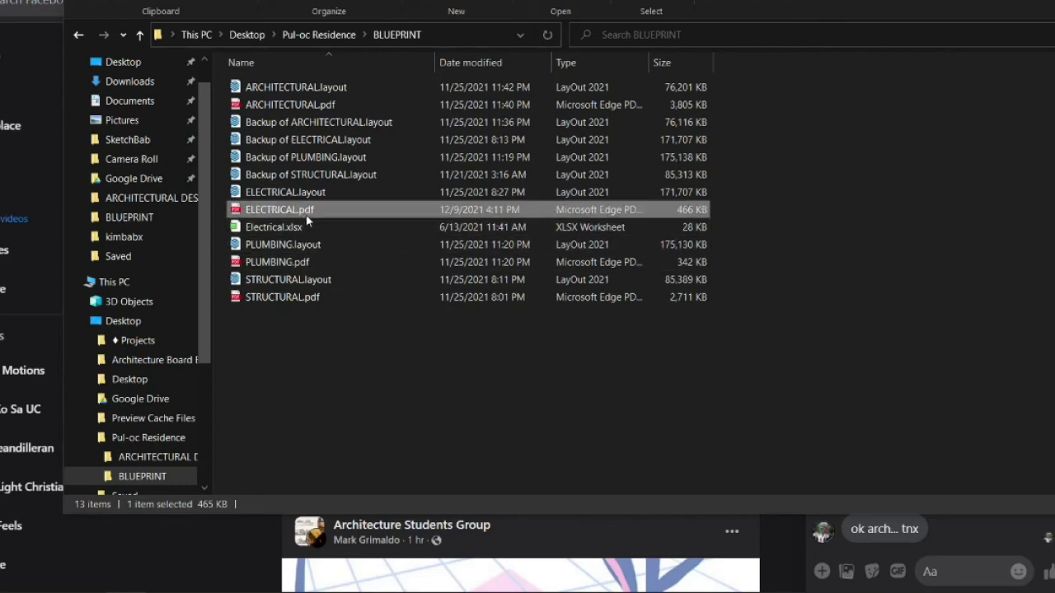
Attach ELECTRICAL.pdf from the BLUEPRINT folder to the Messenger chat and send it.
left_click_drag(295, 212, 324, 217)
left_click_drag(324, 217, 459, 405)
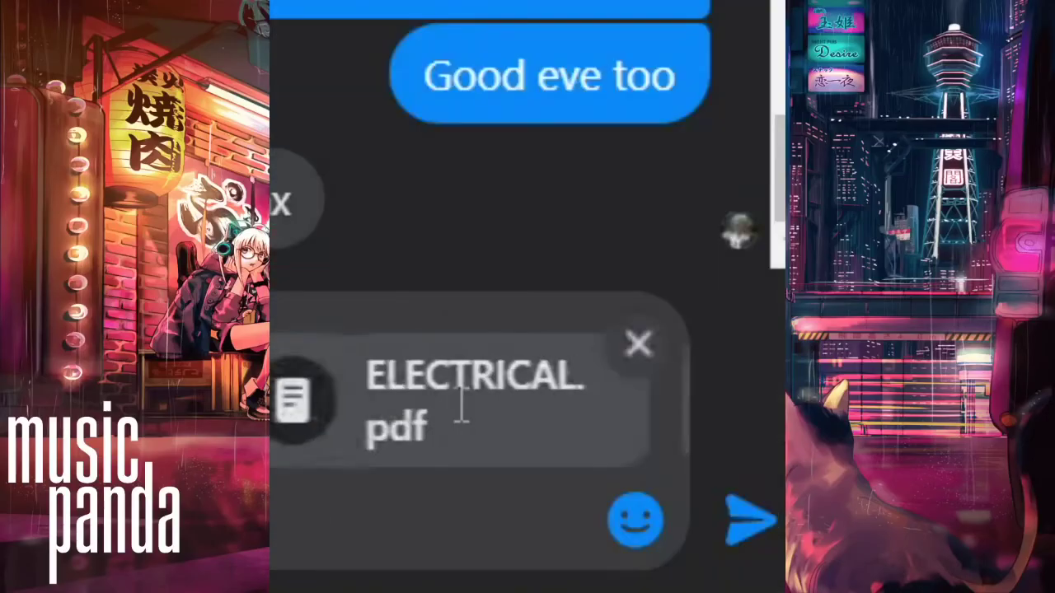
left_click(775, 542)
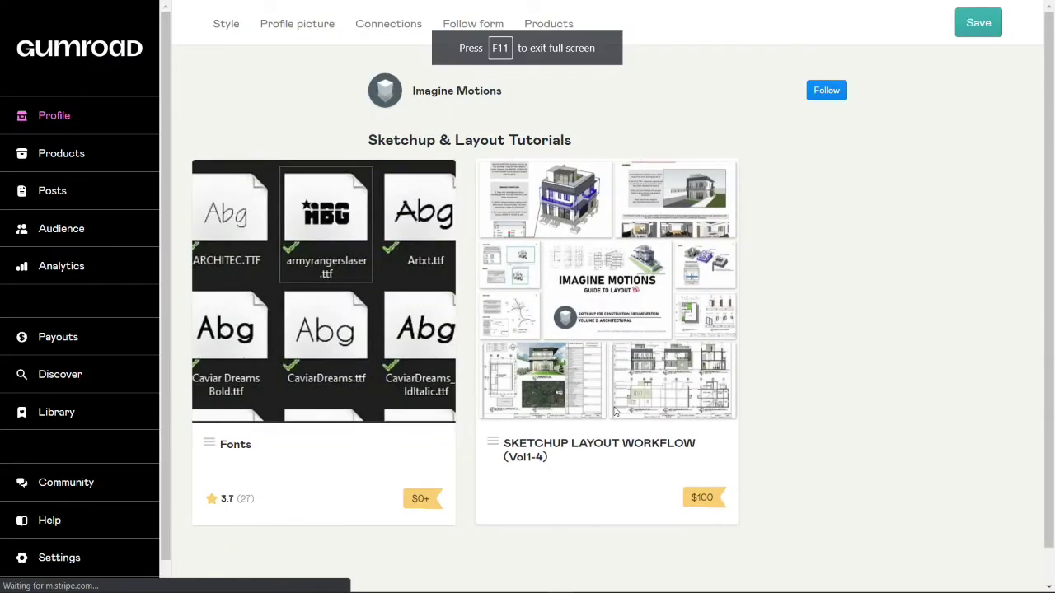
Open the SKETCHUP LAYOUT WORKFLOW (Vol1-4) product on Gumroad, browse its preview images and proceed to its checkout.
left_click(614, 411)
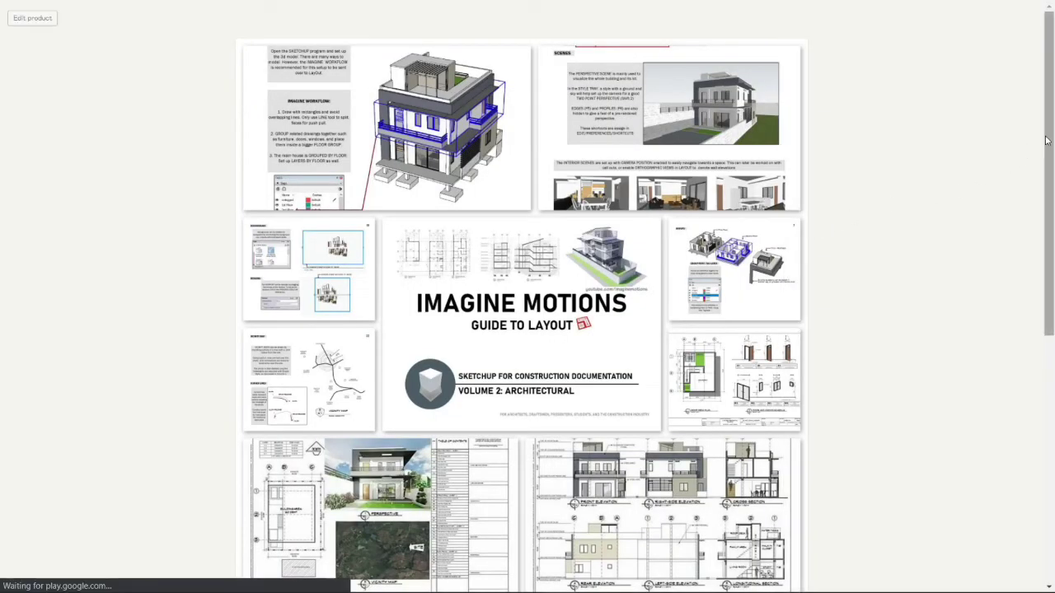
left_click_drag(1045, 141, 1016, 171)
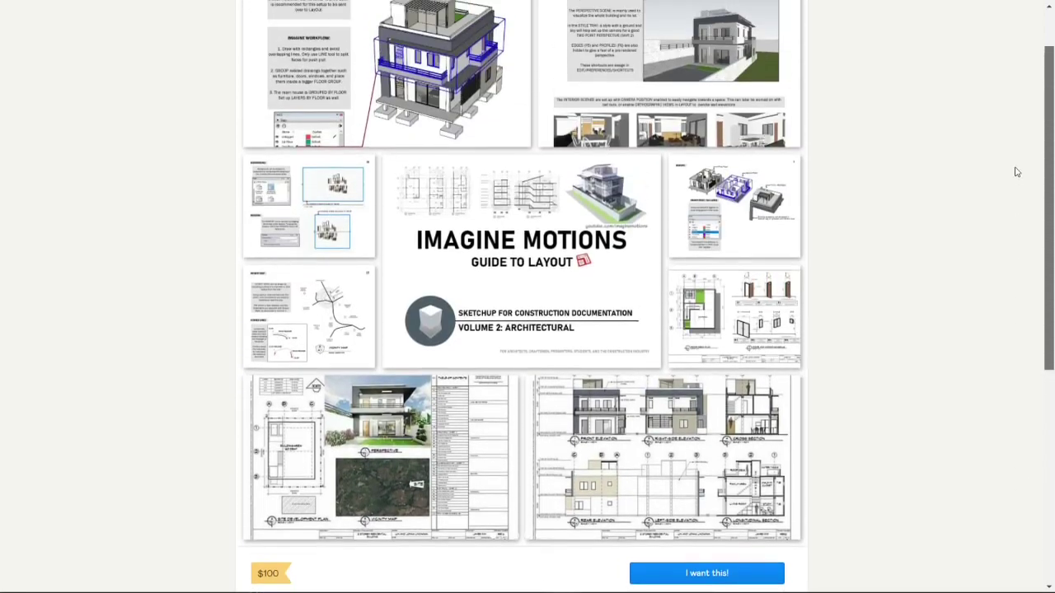
left_click(795, 266)
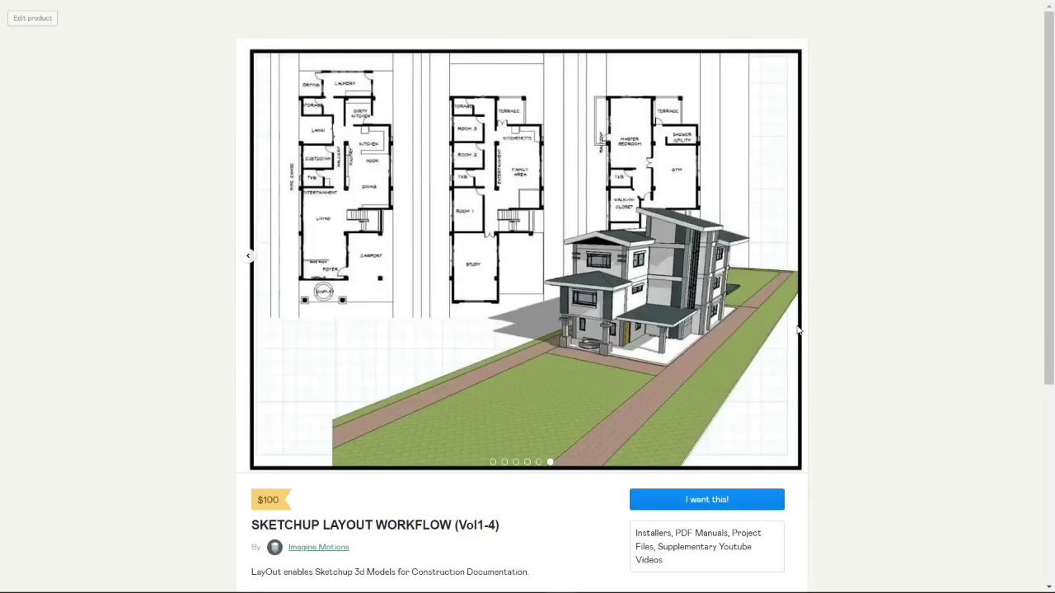
scroll(881, 297, "down", 3)
left_click(723, 367)
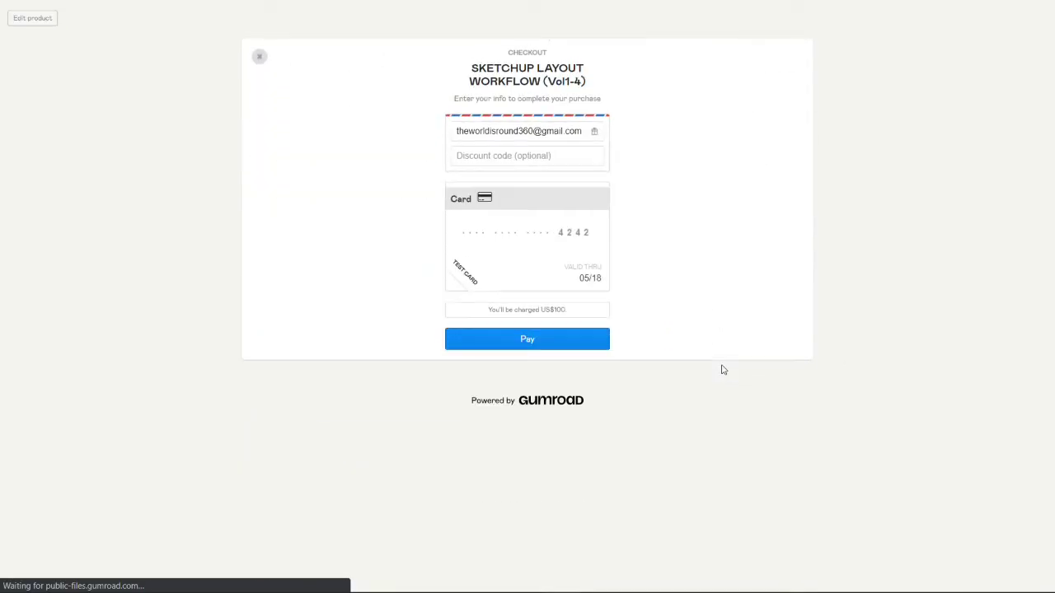